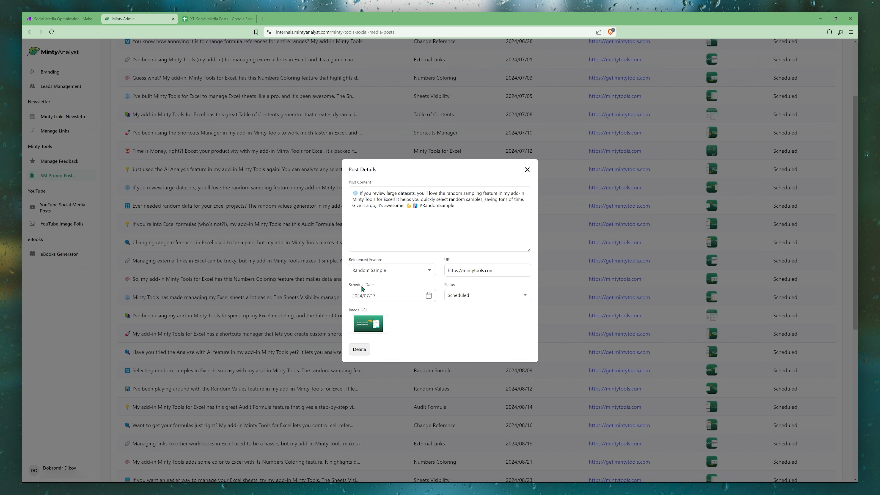
Switch to the YT_Social Media Posts spreadsheet and look over the Schedule Date, URL, Image URL and Status columns
left_click(210, 197)
left_click(215, 19)
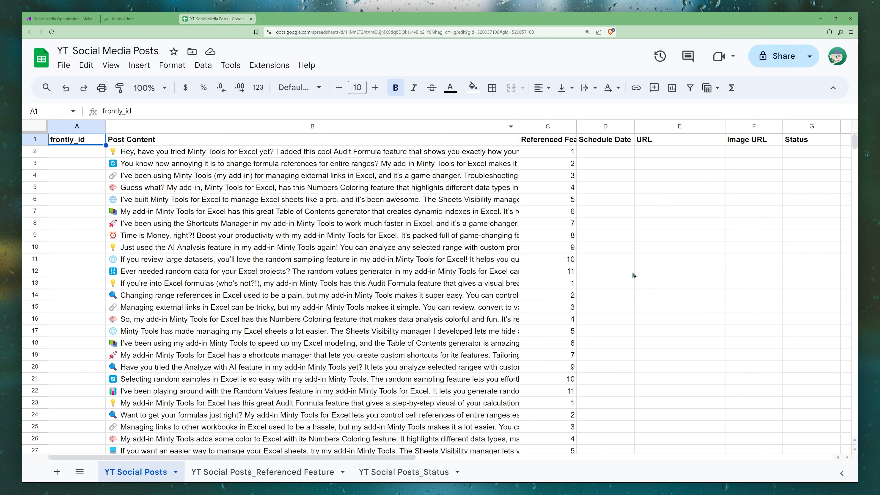
left_click_drag(603, 152, 788, 152)
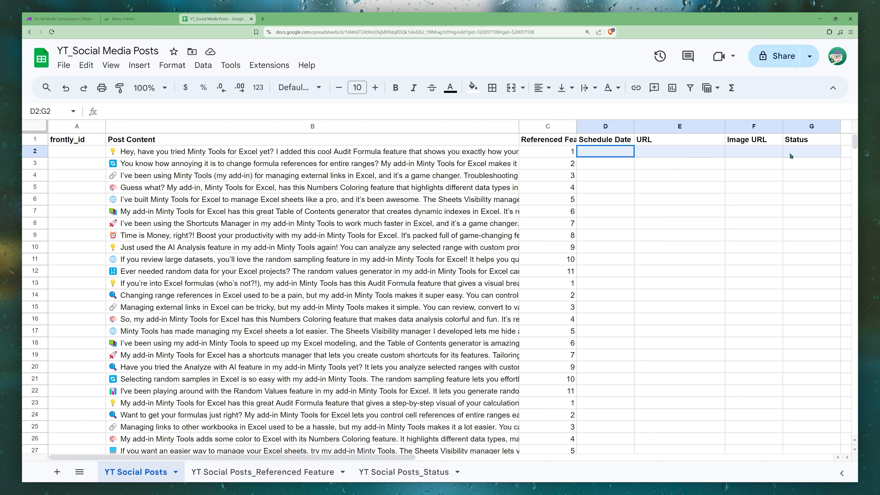
left_click(59, 19)
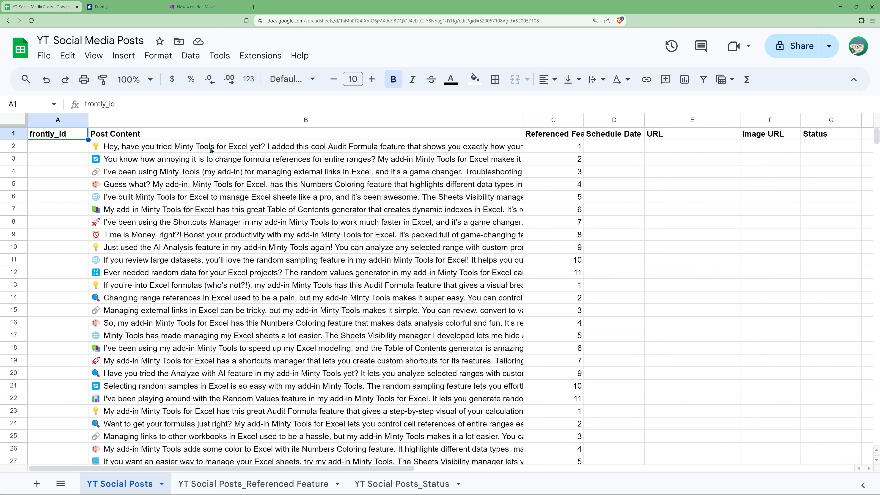
Examine the texts in the Post Content column and view the first post in full
left_click_drag(207, 149, 239, 350)
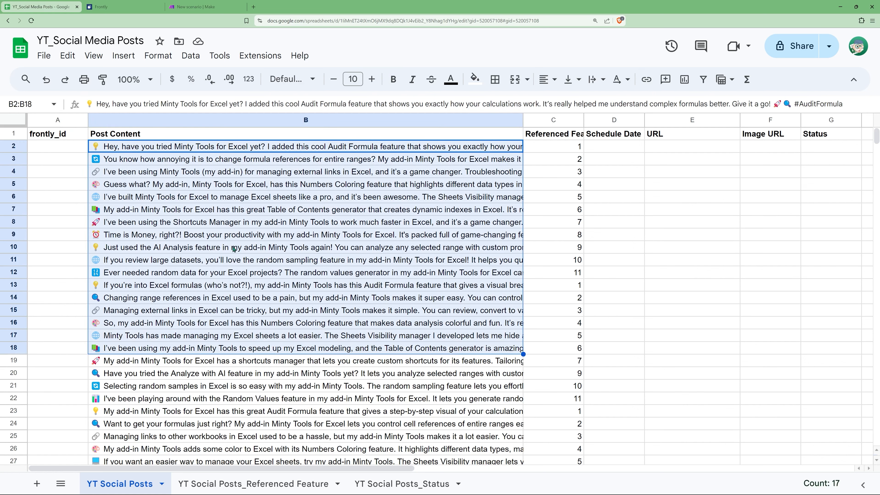
left_click(235, 249)
double_click(118, 148)
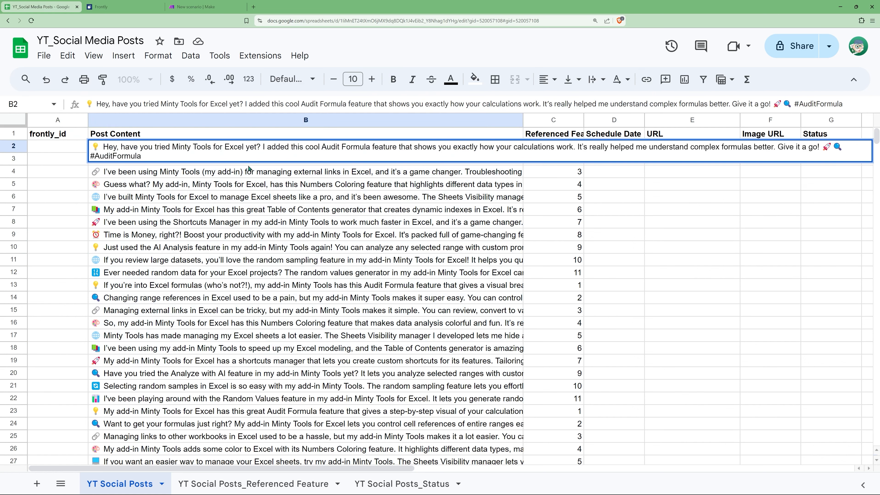
left_click(286, 187)
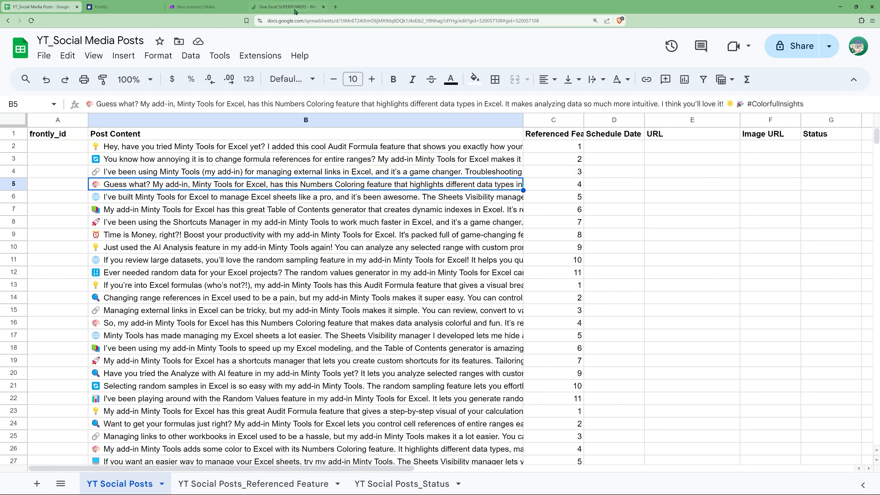
View the Minty Tools website, and look over the Post Content and frontly_id columns back in the spreadsheet
left_click(285, 6)
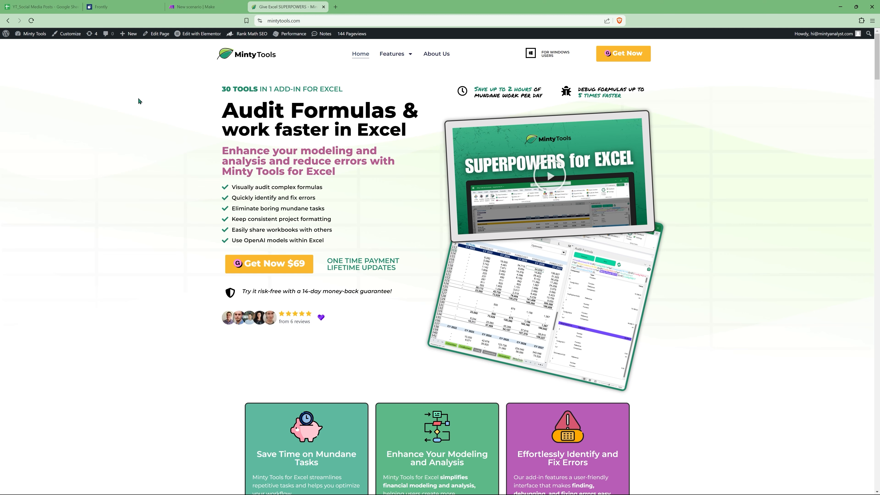
key("ctrl+1")
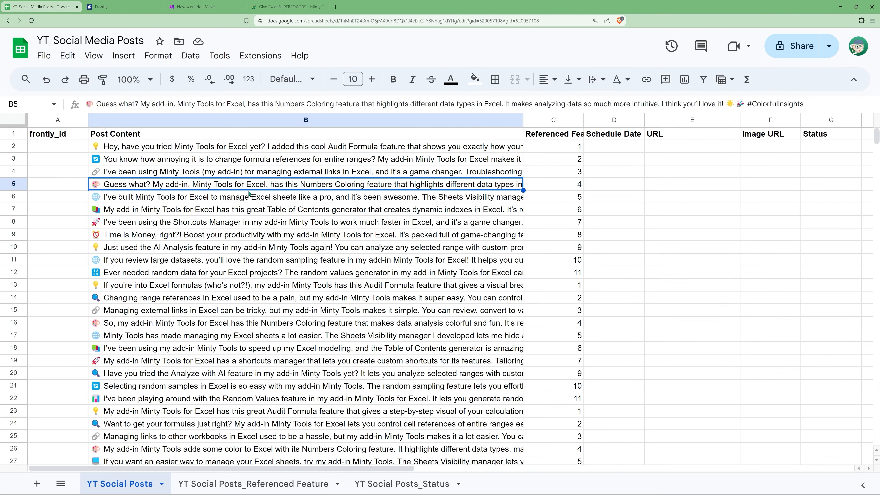
left_click_drag(138, 150, 153, 311)
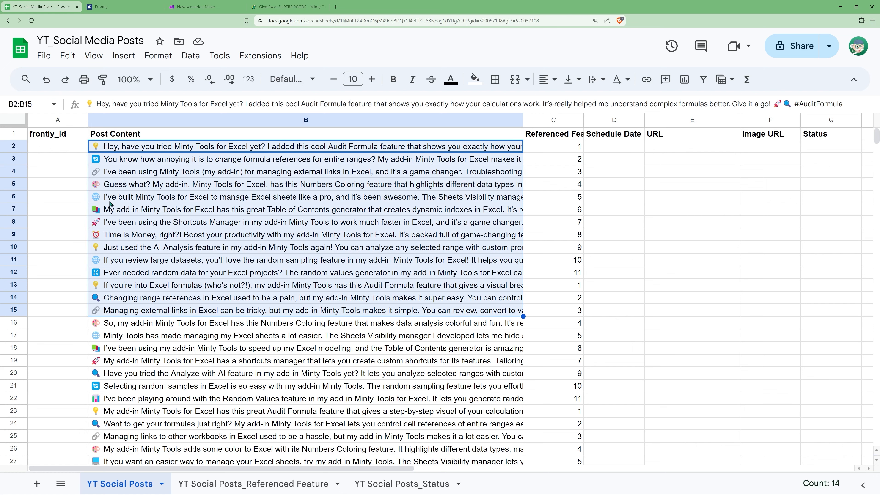
left_click(67, 138)
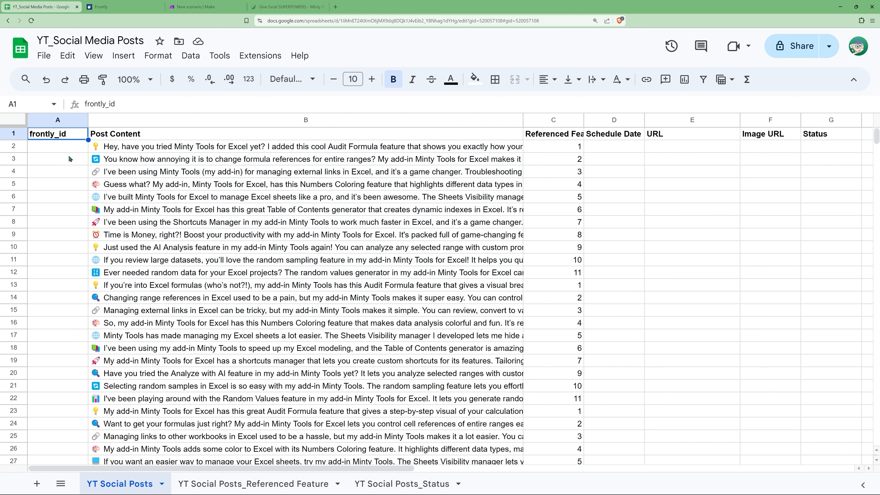
key("Down")
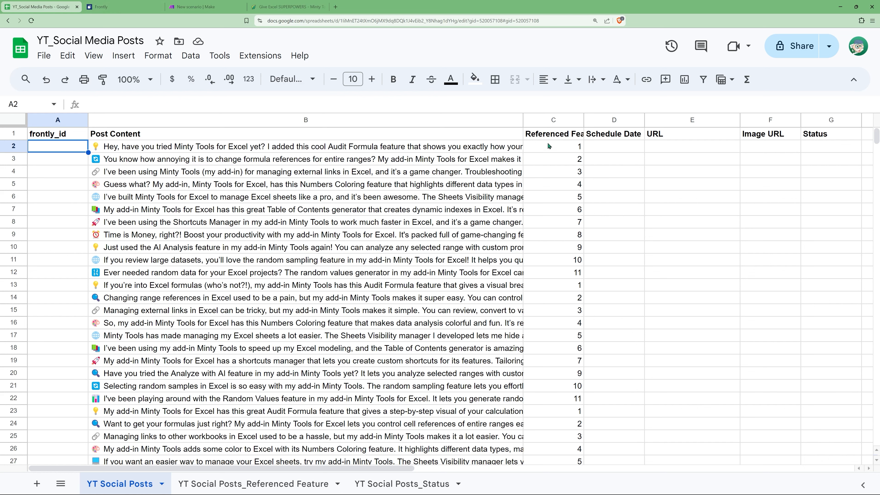
Compare the numbers in the Referenced Feature column with the names listed on the YT Social Posts_Referenced Feature sheet
left_click(554, 149)
left_click_drag(554, 148, 550, 301)
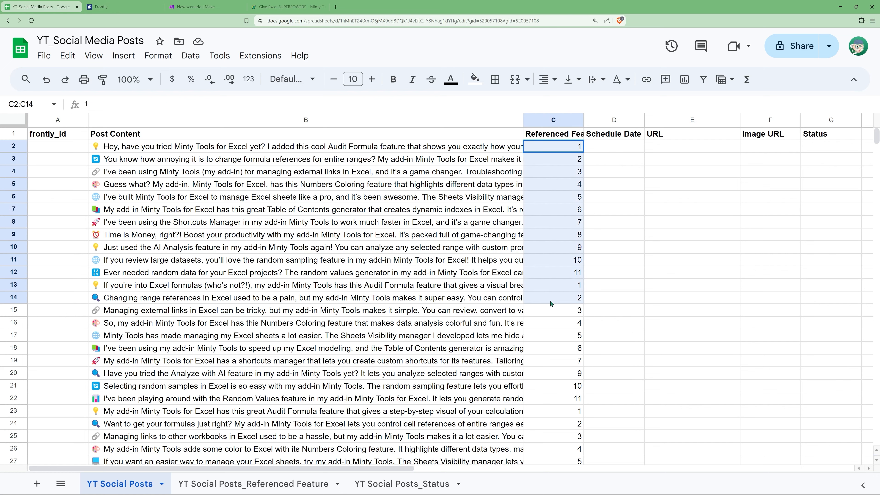
left_click(543, 238)
left_click(554, 188)
left_click(560, 151)
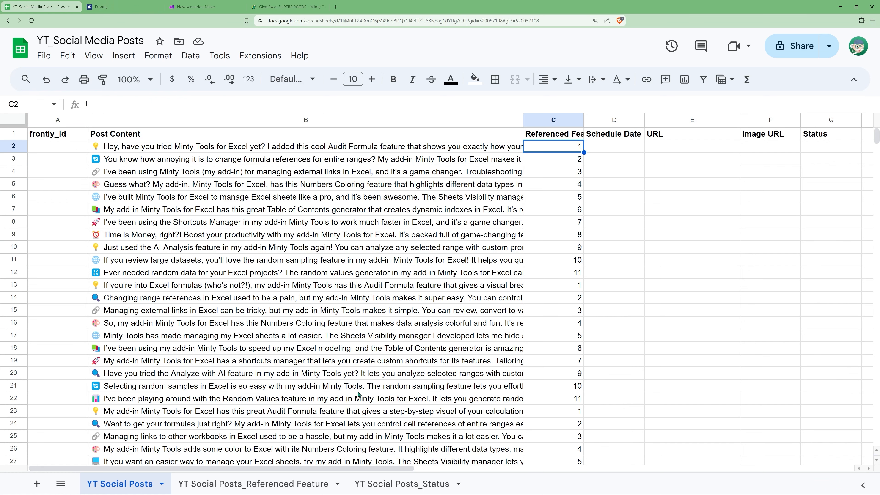
left_click(273, 484)
left_click_drag(106, 149, 108, 282)
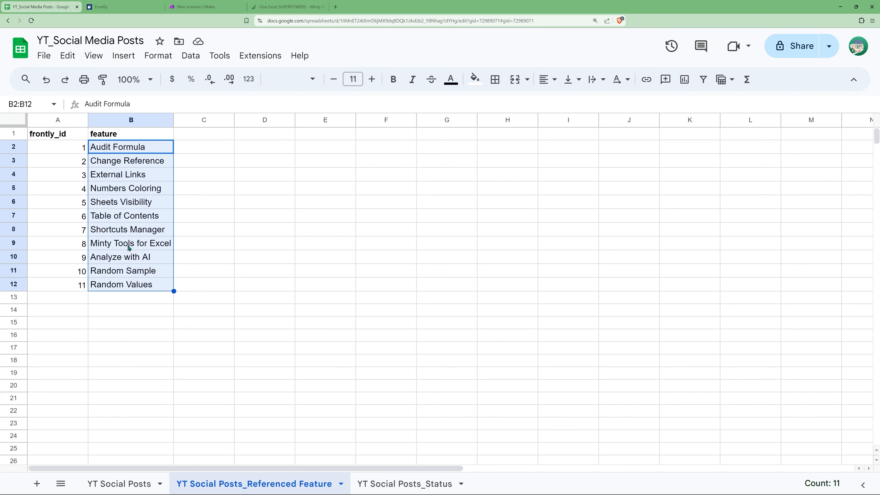
Return to the YT Social Posts sheet and look over the Image URL column
left_click(123, 485)
left_click_drag(766, 148, 768, 377)
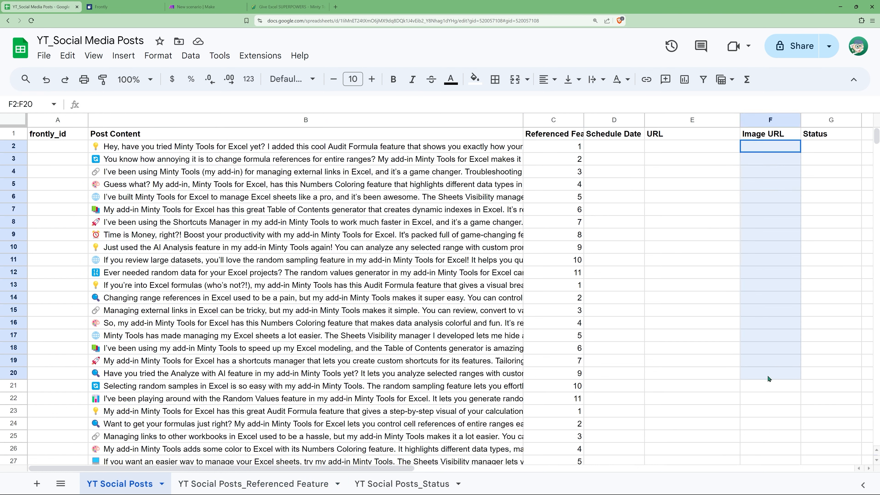
left_click(765, 147)
left_click(765, 171)
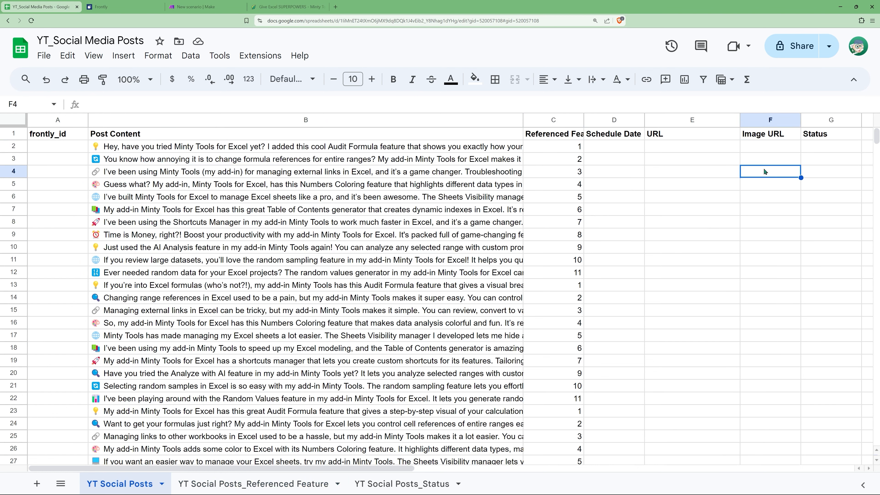
left_click(768, 223)
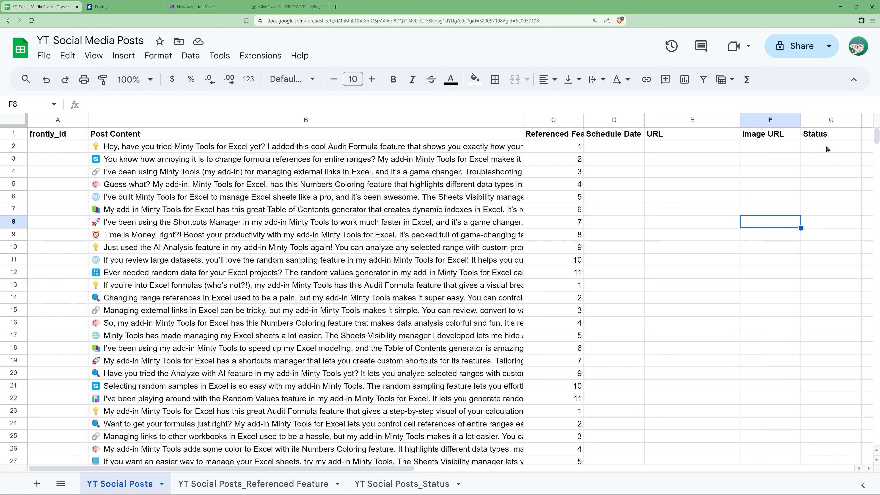
left_click_drag(768, 150, 767, 376)
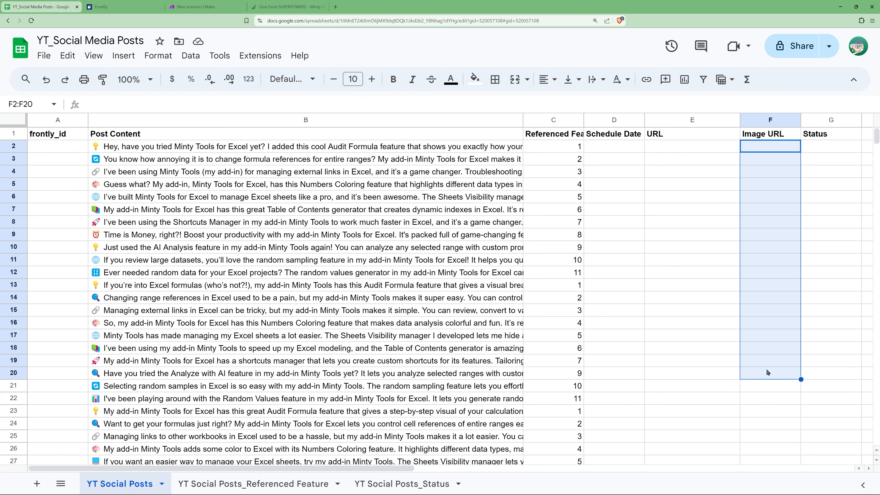
Look over the Referenced Feature, Schedule Date, URL and Image URL columns of the posts from row 2
left_click_drag(545, 153, 576, 414)
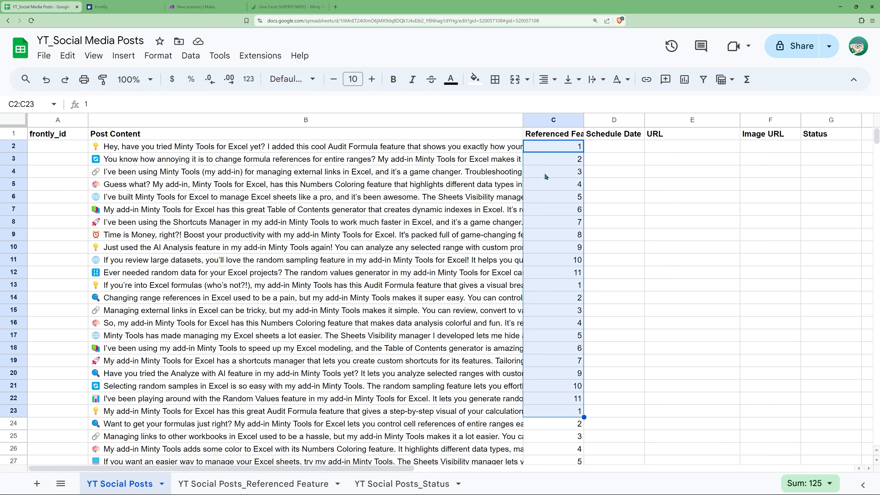
left_click(599, 148)
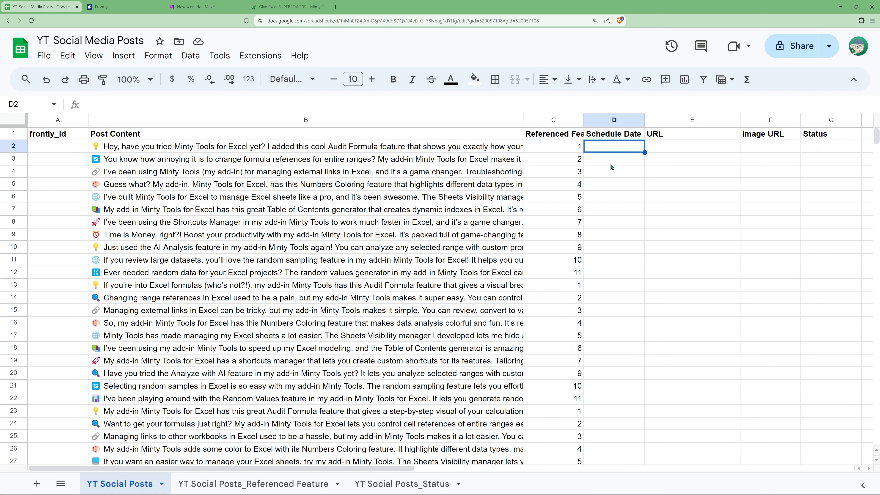
left_click_drag(610, 147, 602, 324)
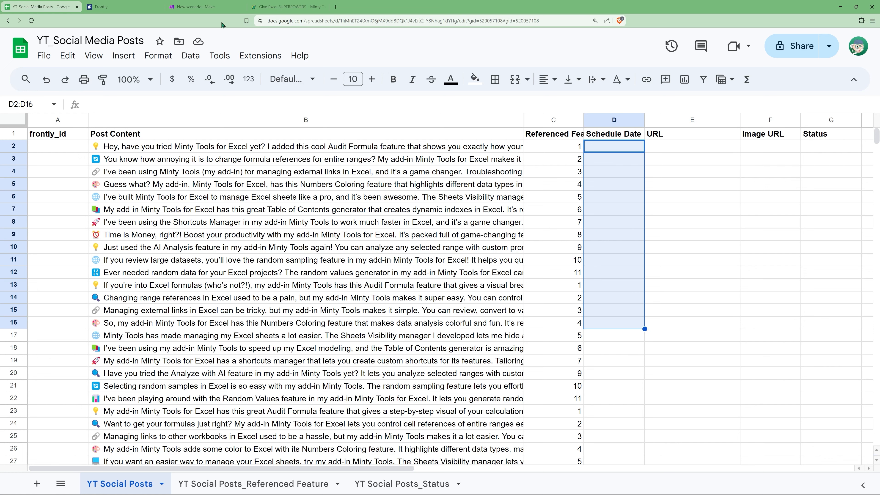
left_click(605, 150)
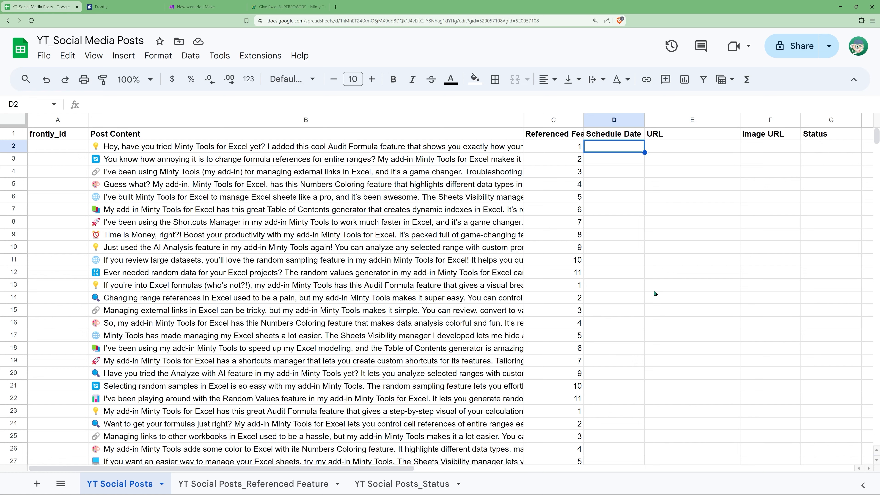
left_click(664, 147)
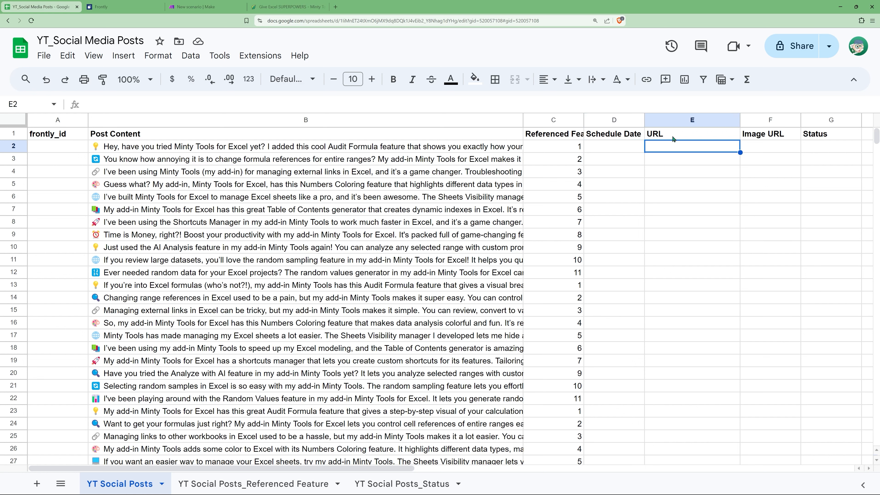
left_click(746, 148)
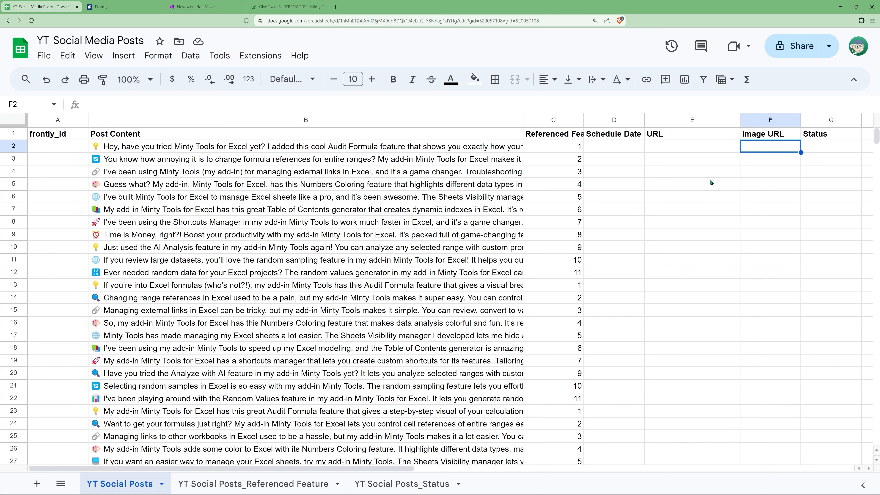
Look over the Post Content texts together with the Image URL and URL columns
left_click_drag(375, 150, 375, 269)
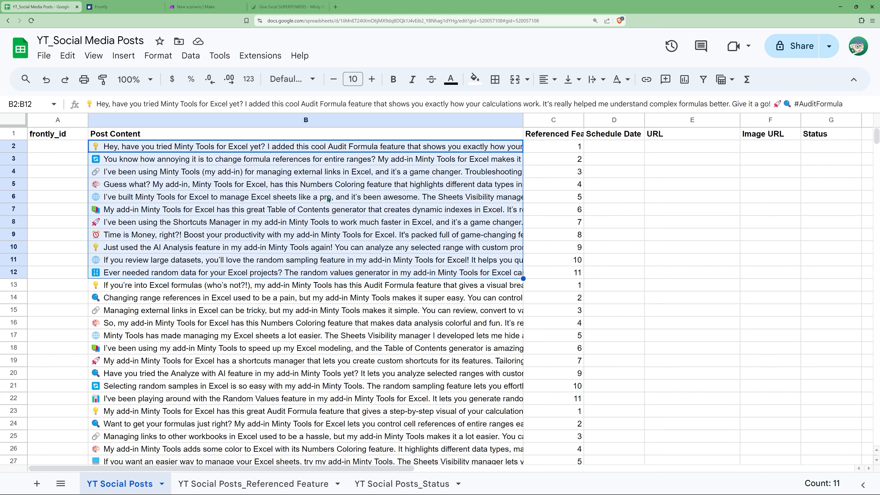
left_click(326, 197)
left_click(327, 164)
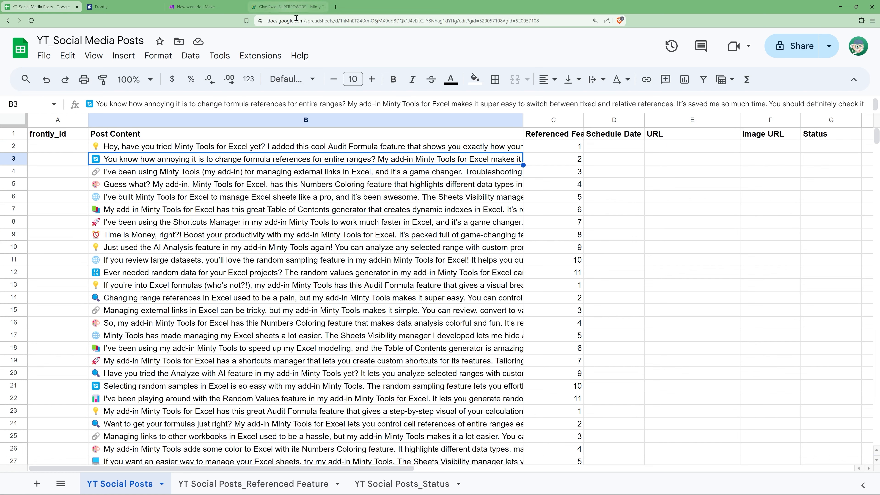
left_click_drag(763, 149, 768, 373)
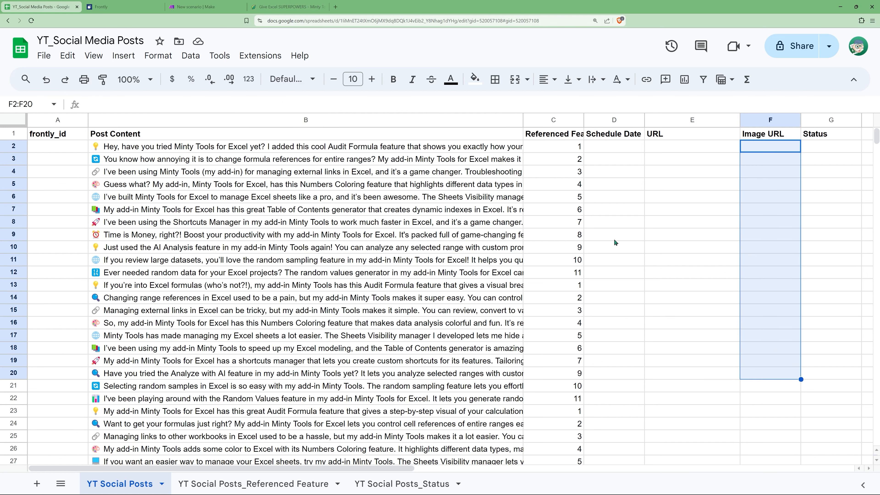
left_click(660, 146)
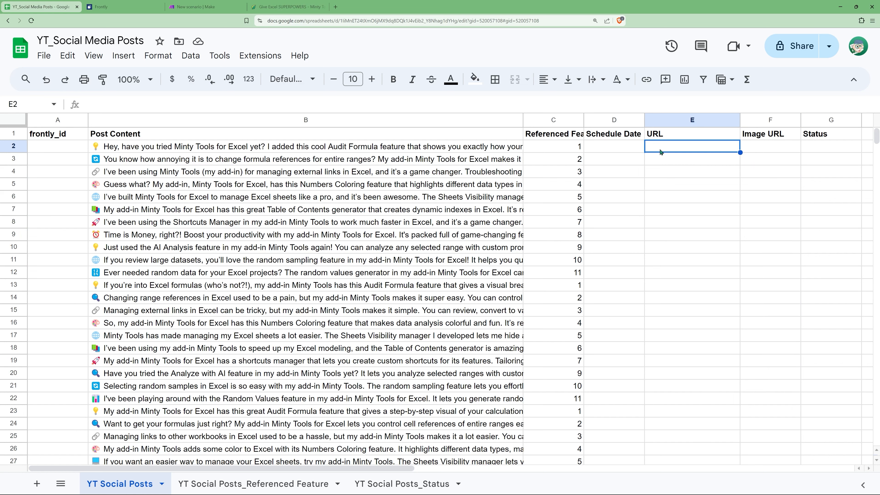
Check the Status column against the status options and their IDs on the YT Social Posts_Status sheet
left_click(818, 148)
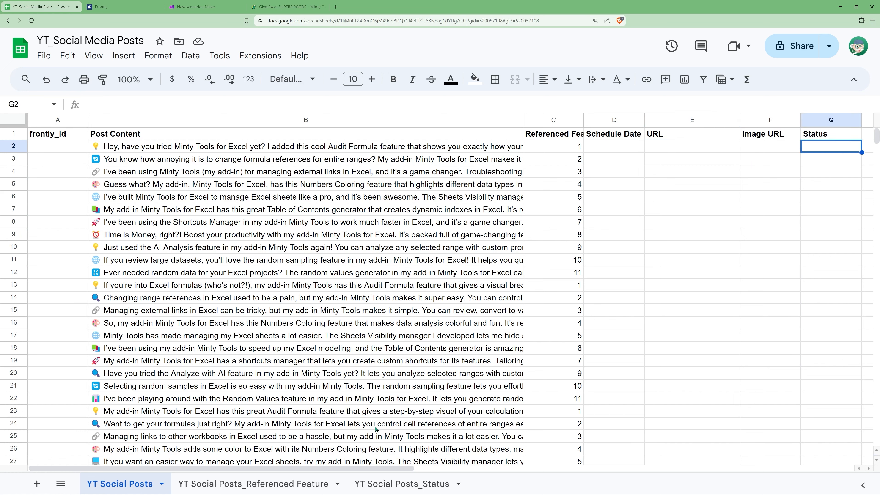
left_click(410, 484)
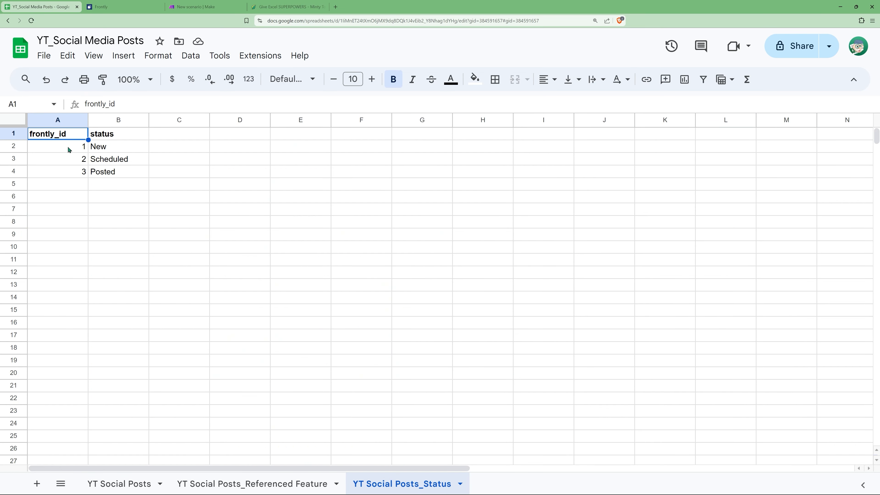
left_click_drag(68, 150, 108, 184)
left_click_drag(57, 139, 94, 170)
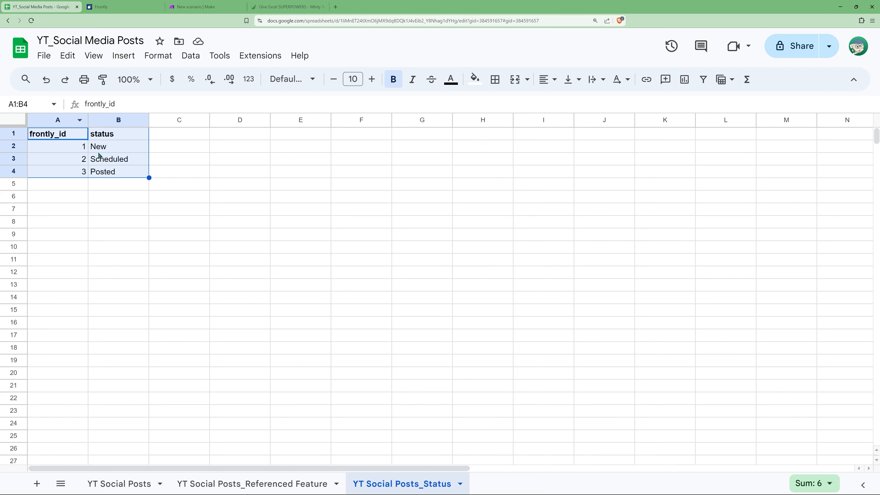
left_click(120, 145)
key("Down")
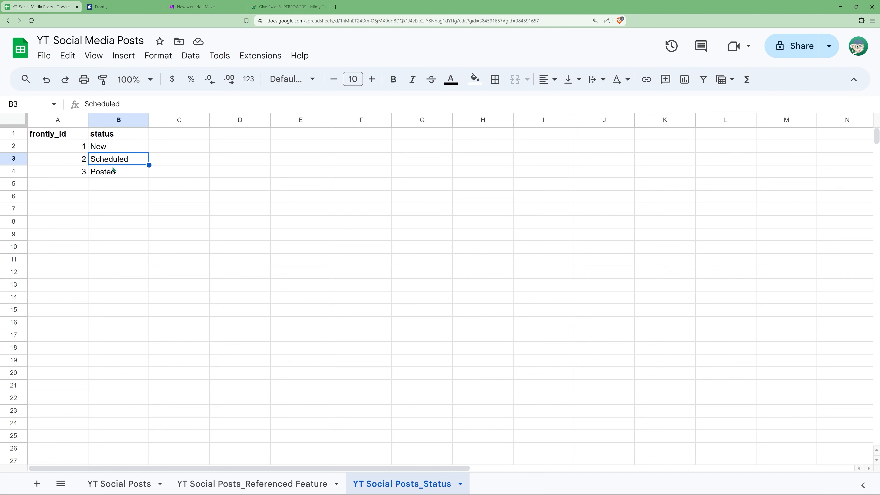
key("Down")
Return to the YT Social Posts sheet, and switch to Frontly to open the Minty Admin app's page list
left_click(119, 483)
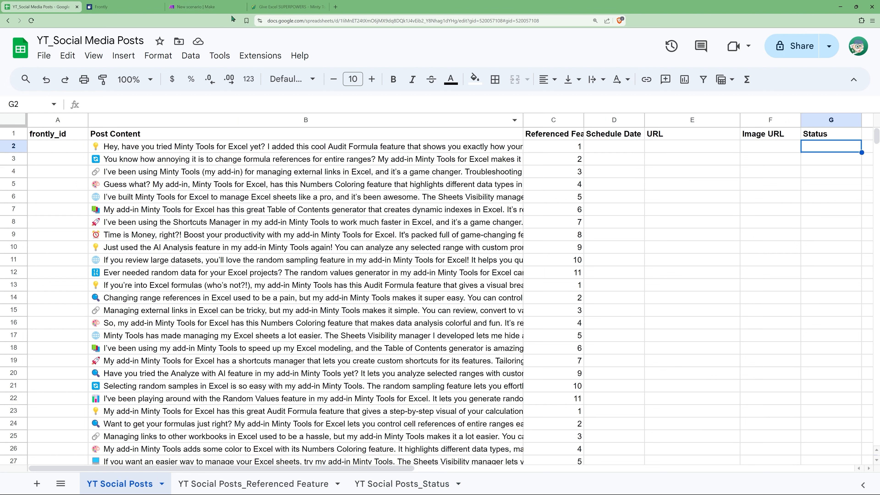
left_click(119, 9)
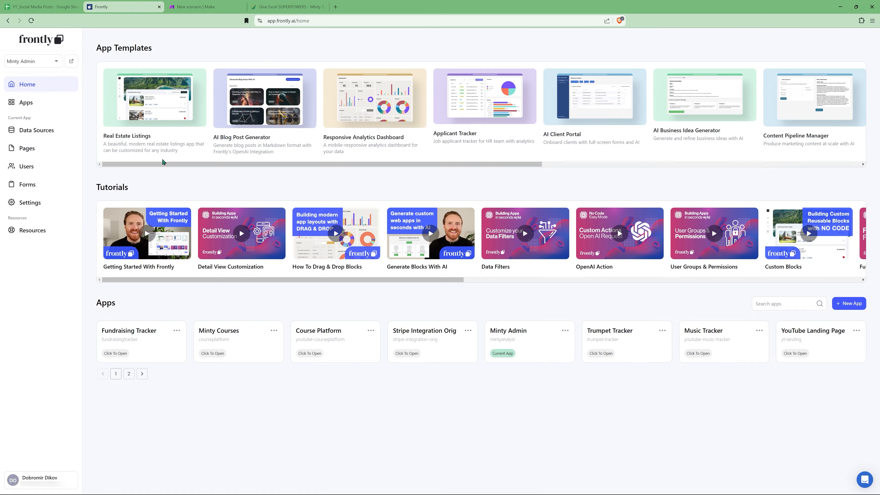
left_click(28, 149)
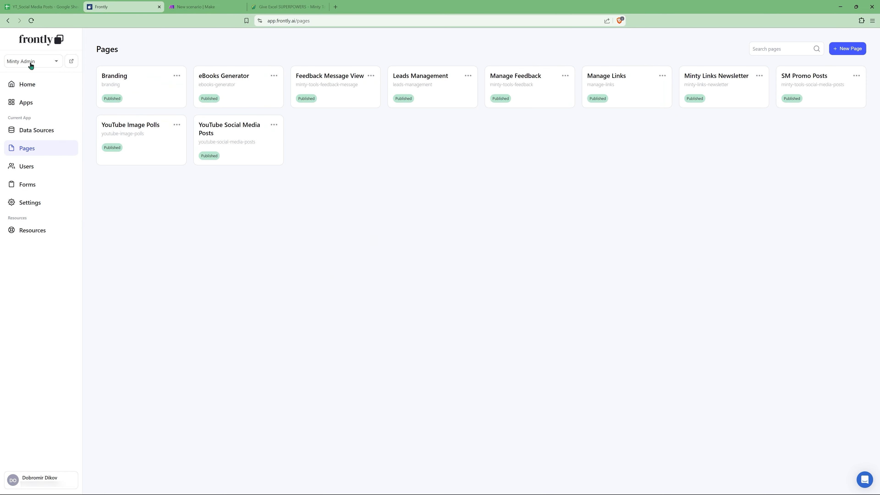
Create a new page named Social Media Automation
left_click(843, 49)
type("Social Madia ")
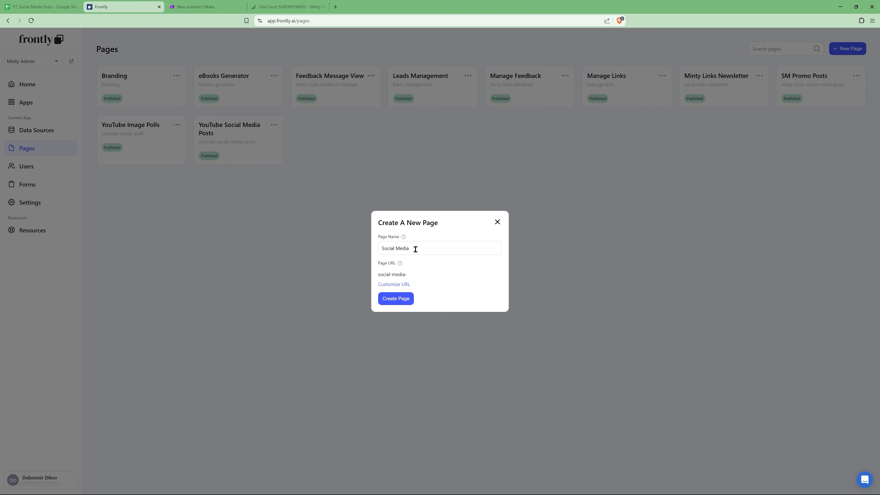
type("Automatio")
key("Return")
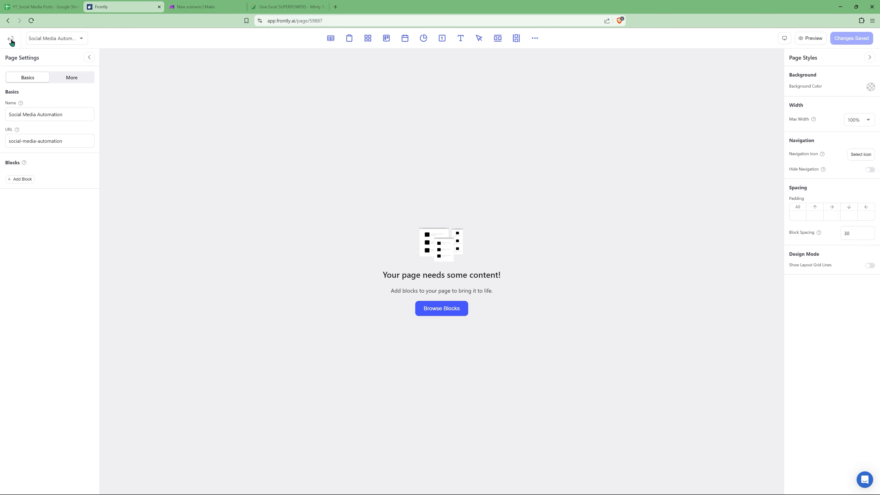
Open the app's data sources and copy the URL of the YT_Social Media Posts spreadsheet from Google Sheets
left_click(9, 40)
left_click(34, 129)
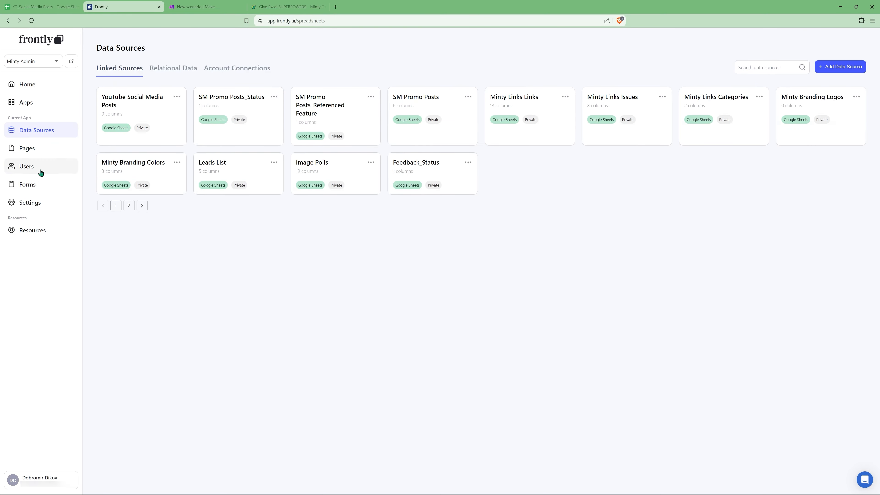
left_click(55, 14)
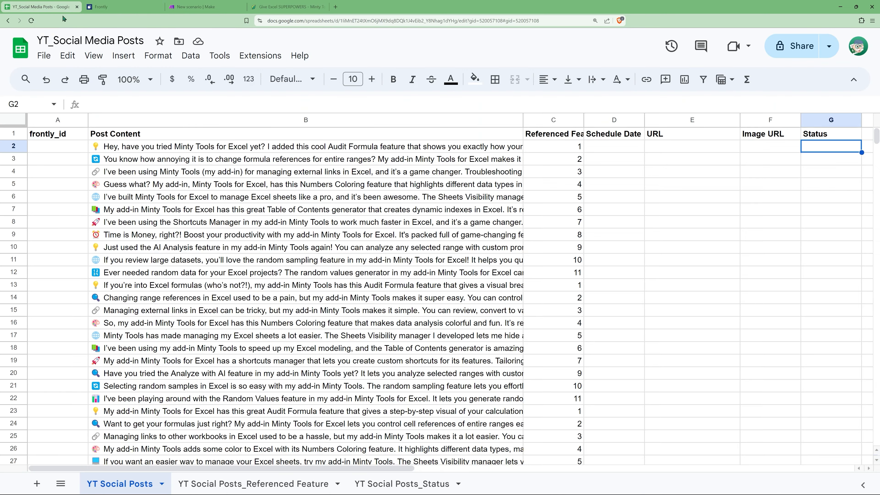
left_click(307, 23)
left_click(126, 9)
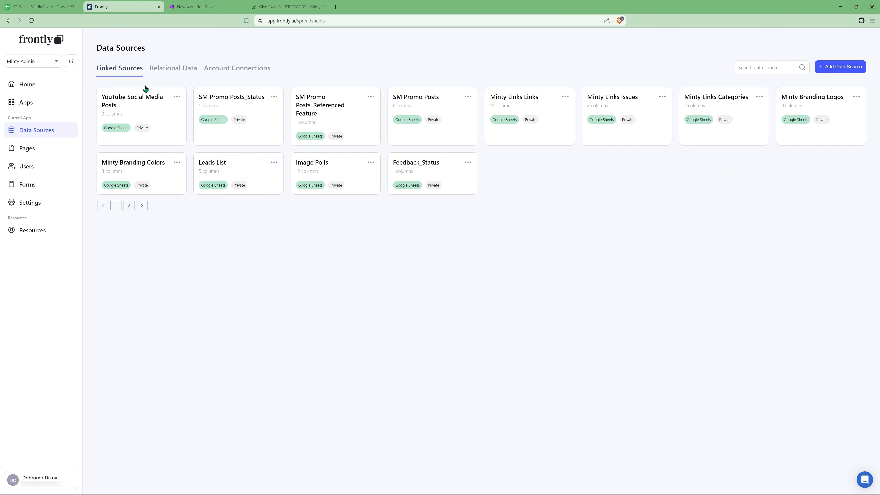
Add the spreadsheet as a Google Sheets data source, importing YT Social Posts, YT Social Posts_Referenced Feature and YT Social Posts_Status
left_click(830, 69)
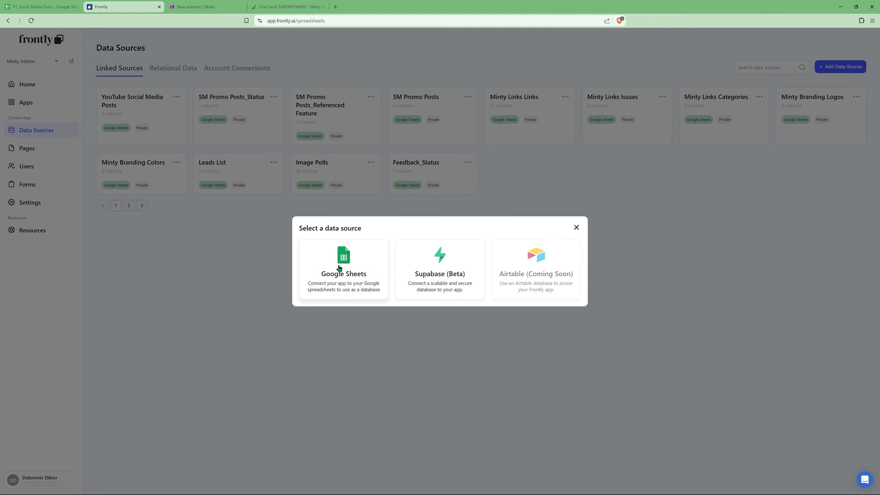
left_click(337, 268)
left_click(477, 297)
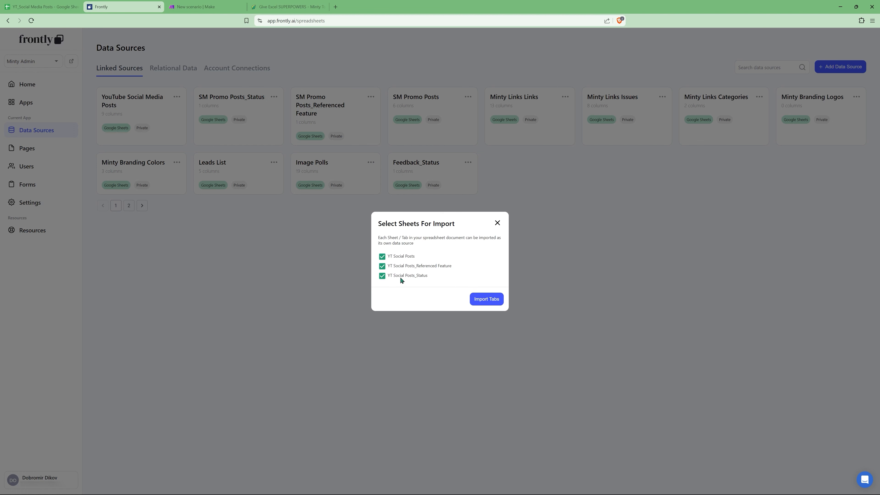
left_click(495, 299)
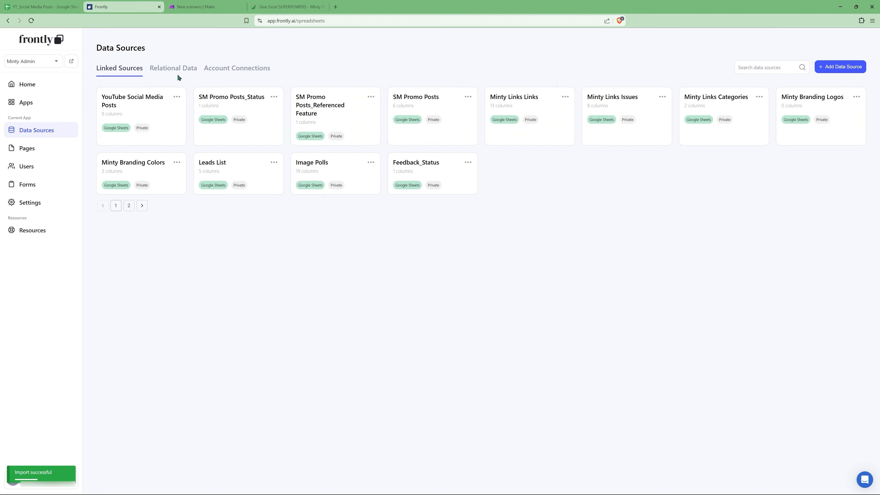
Add two empty relations to the app's relational data
left_click(174, 69)
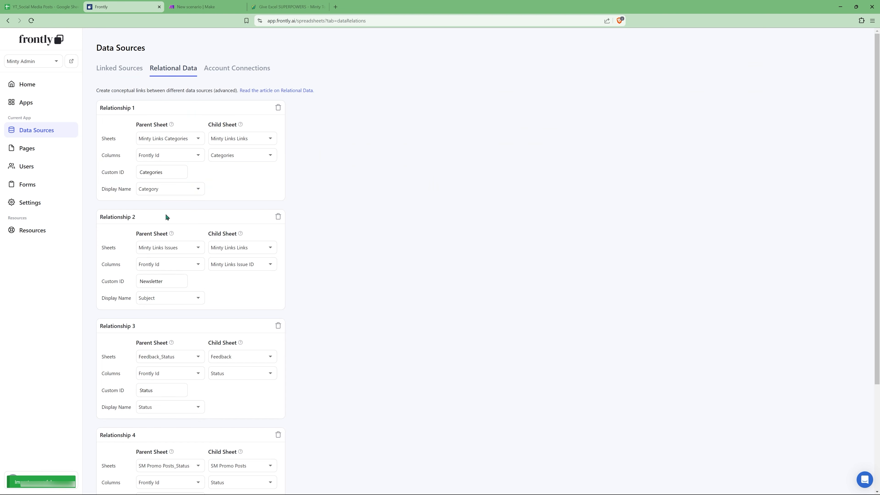
scroll(205, 357, "down", 4)
left_click(108, 475)
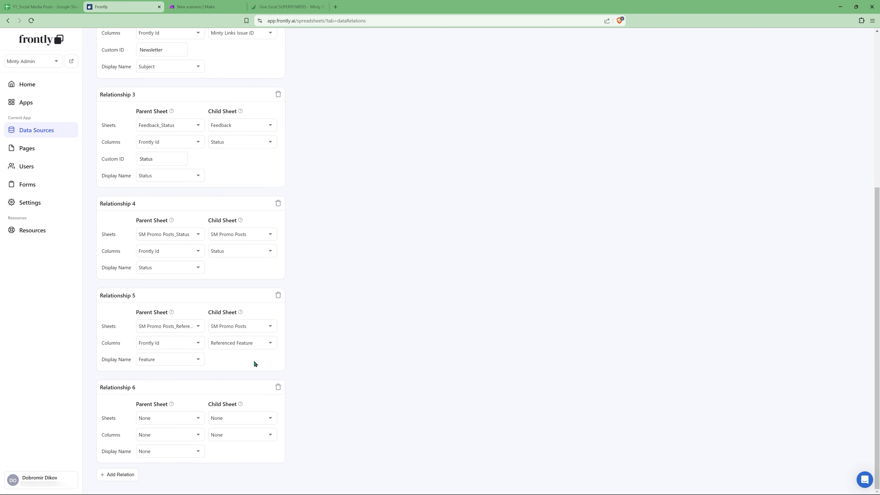
left_click(127, 478)
scroll(193, 427, "down", 3)
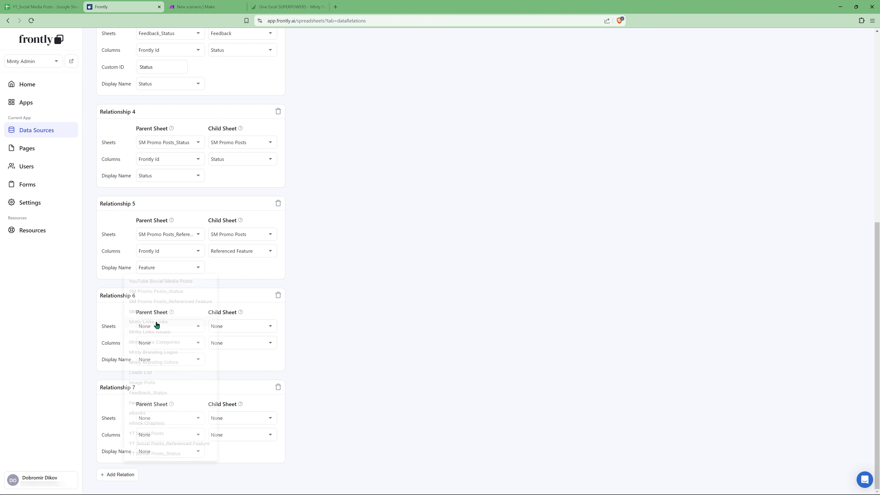
In Relationship 6, link parent YT Social Posts_Referenced Feature by Frontly Id to child YT Social Posts by Referenced Feature, with display name Feature
left_click(157, 324)
left_click(173, 471)
left_click(160, 343)
left_click(163, 370)
left_click(220, 333)
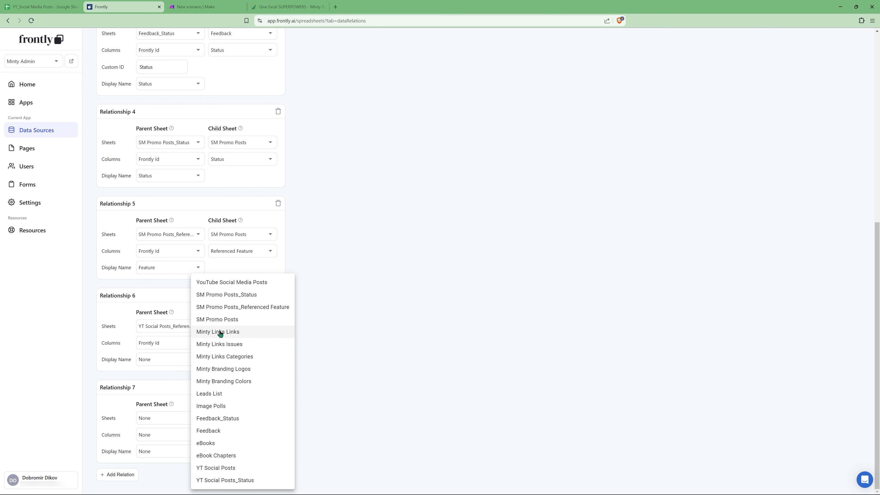
left_click(224, 468)
left_click(230, 345)
left_click(236, 396)
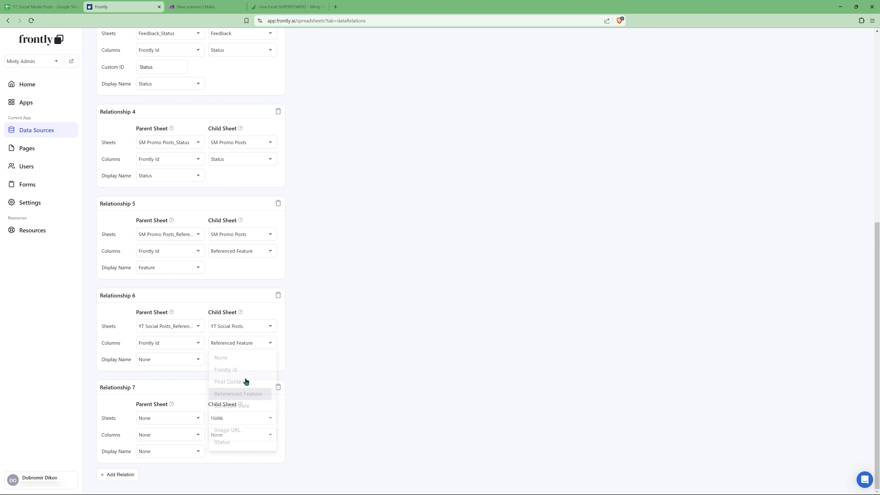
left_click(169, 362)
left_click(156, 387)
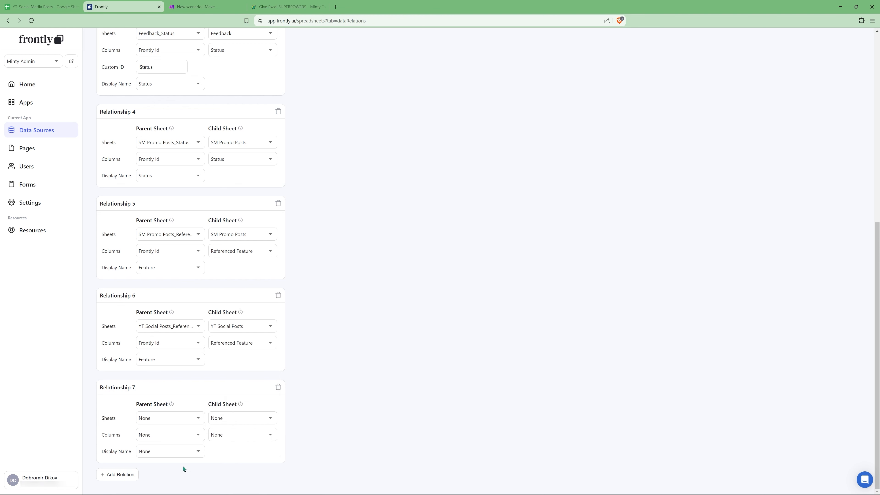
In Relationship 7, link parent YT Social Posts_Status by Frontly Id to child YT Social Posts by Status, with display name Status, and save the relations
left_click(173, 422)
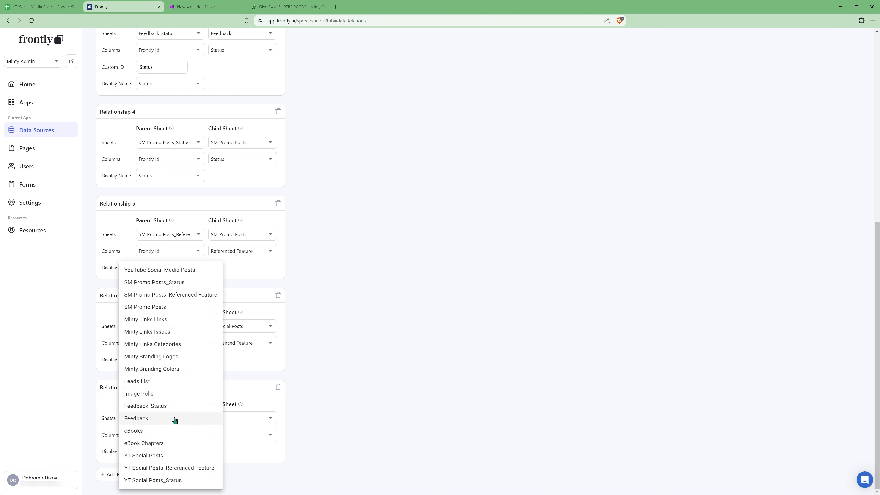
left_click(158, 480)
left_click(236, 418)
left_click(222, 473)
left_click(222, 435)
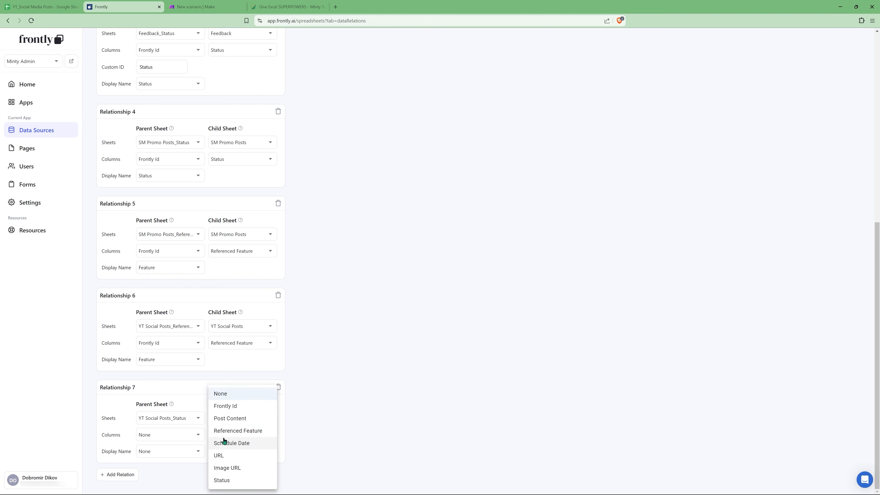
left_click(223, 477)
left_click(181, 437)
left_click(167, 462)
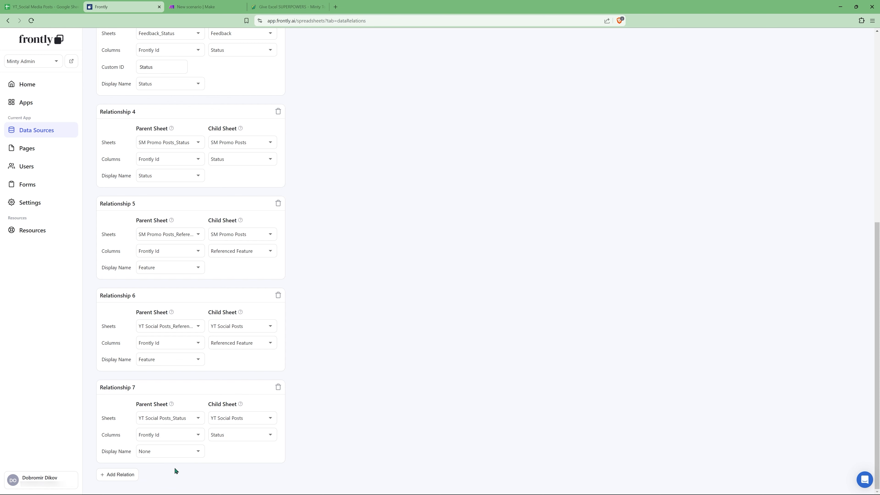
left_click(151, 456)
left_click(157, 481)
scroll(496, 323, "up", 10)
left_click(840, 94)
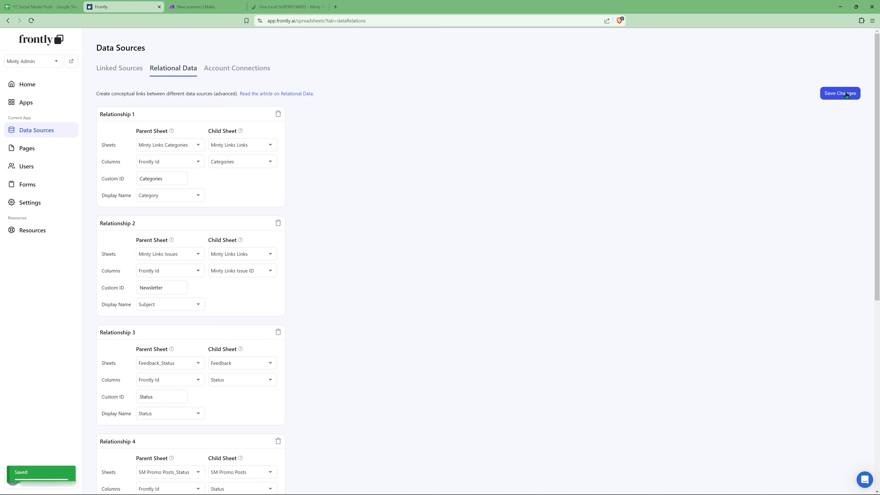
Add a Table block based on YT Social Posts to the Social Media Automation page
left_click(27, 148)
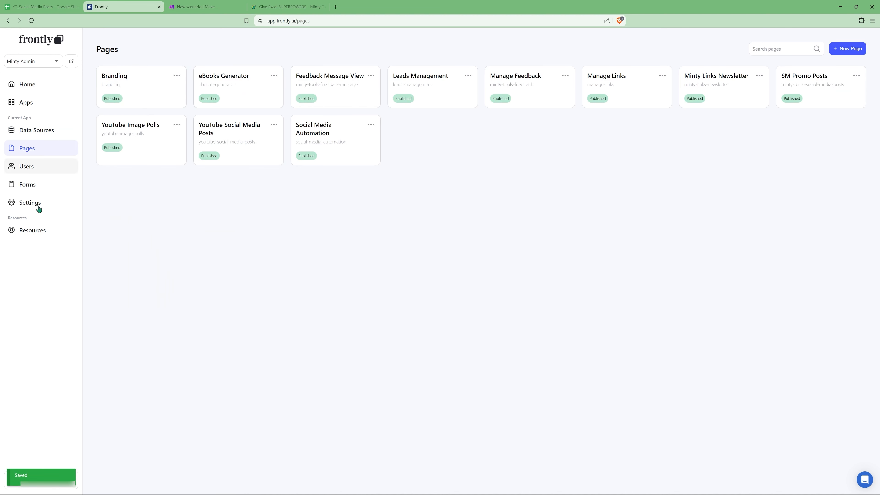
left_click(344, 148)
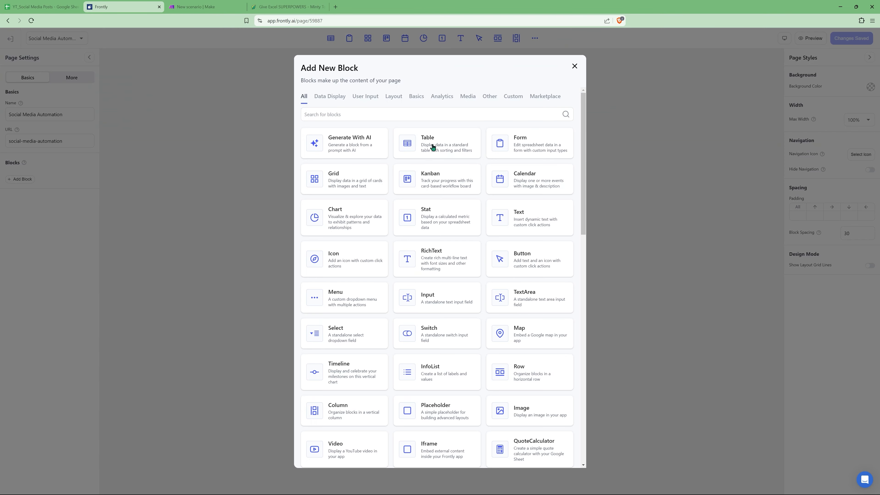
left_click(430, 144)
left_click(412, 267)
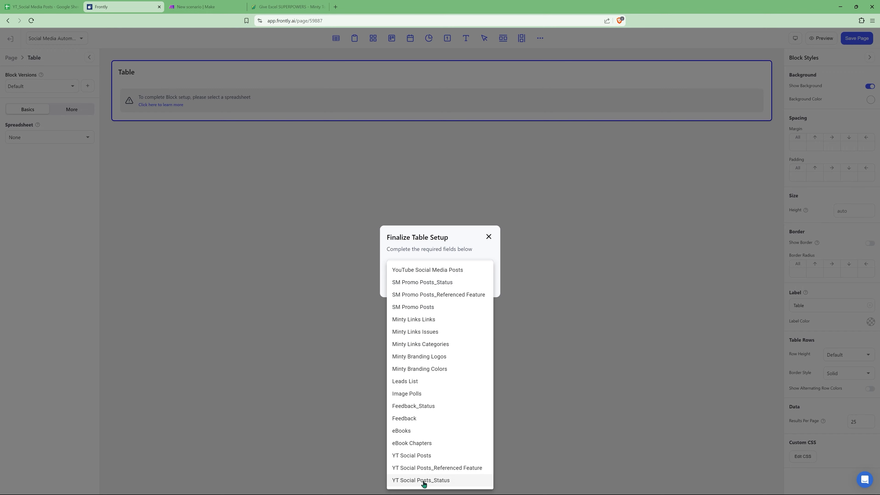
left_click(412, 456)
left_click(437, 288)
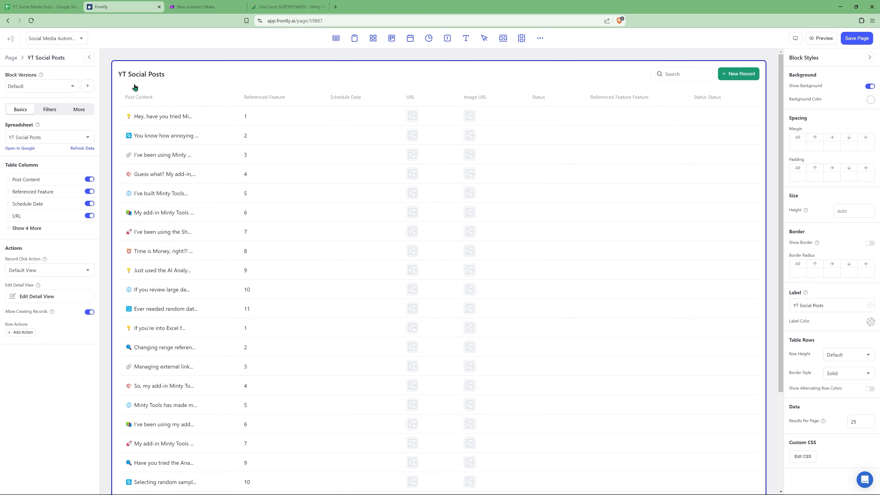
Delete the YT Social Posts table block and leave the page without saving
key("Delete")
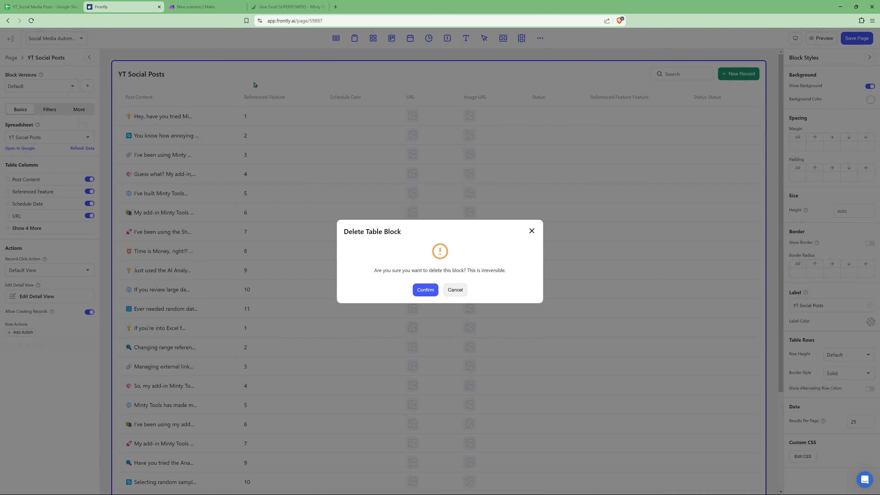
left_click(425, 291)
left_click(10, 38)
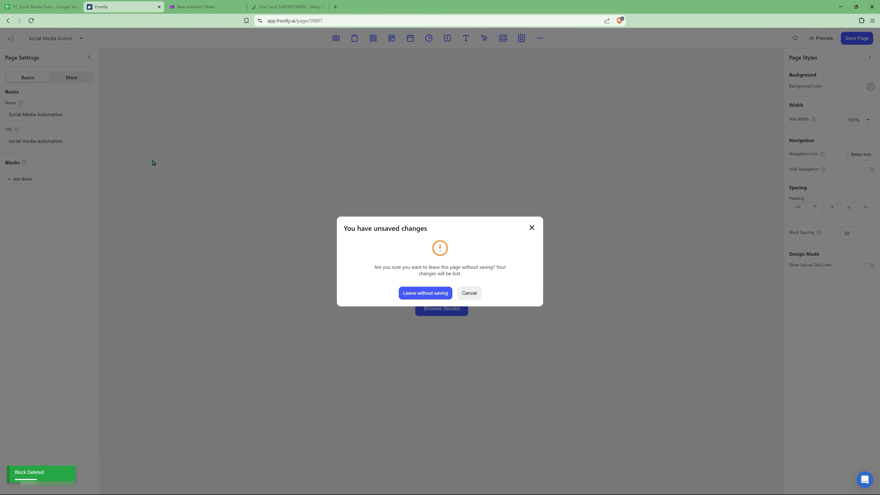
left_click(429, 294)
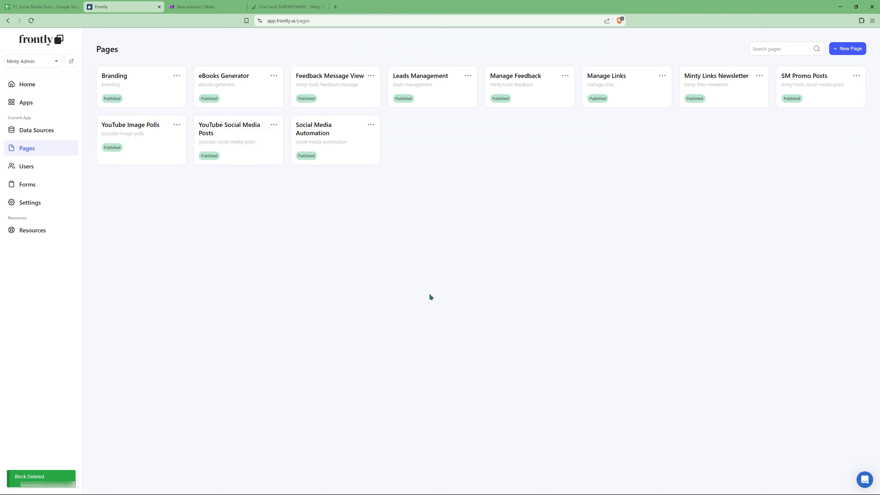
Open the YT Social Posts data source and set the Referenced Feature column's component to Select
left_click(31, 133)
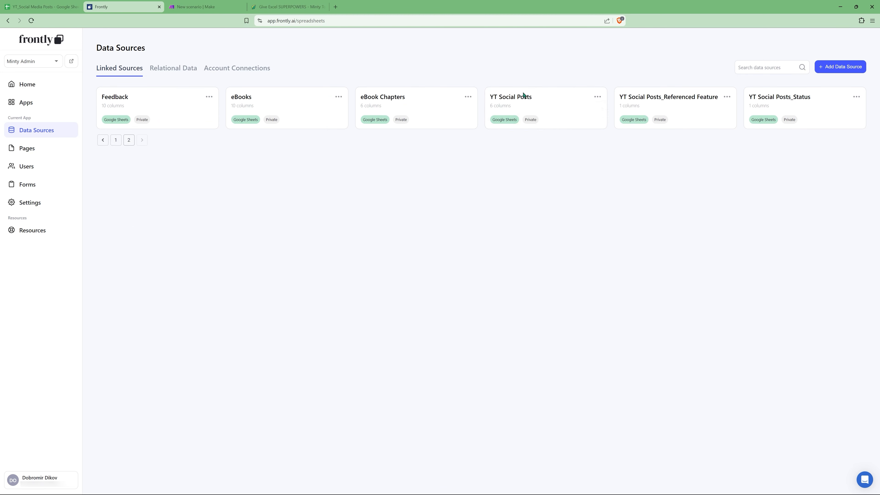
left_click(524, 95)
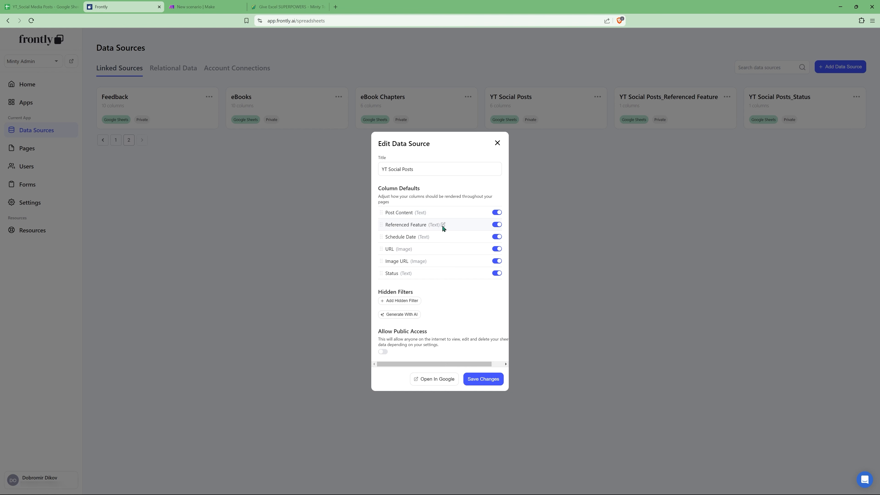
left_click(443, 225)
left_click(518, 297)
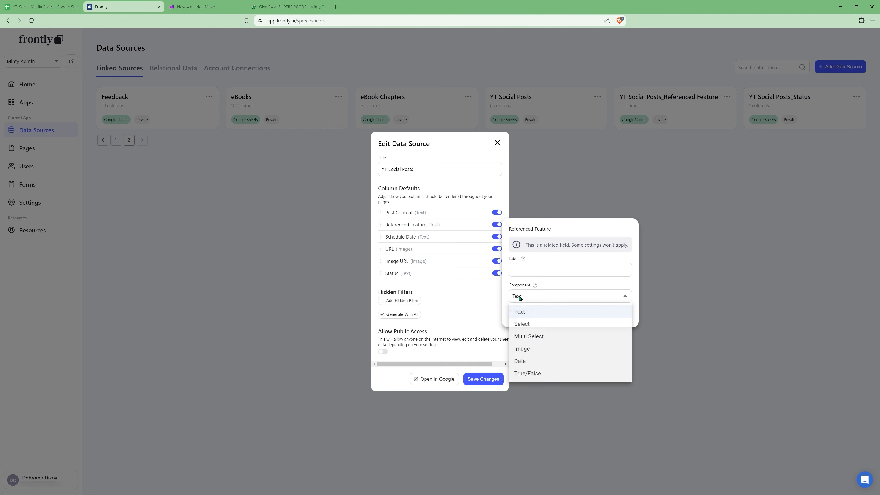
left_click(564, 325)
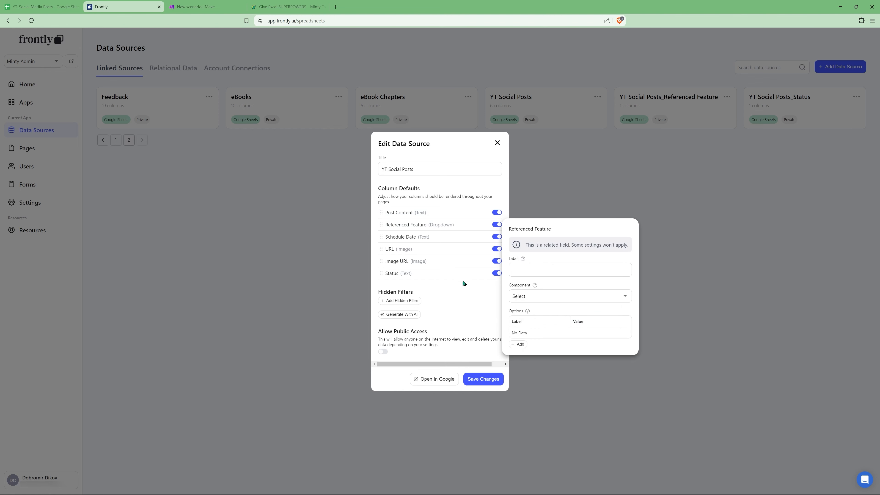
Set the Schedule Date column's component to Date
left_click(427, 240)
left_click(433, 239)
left_click(520, 292)
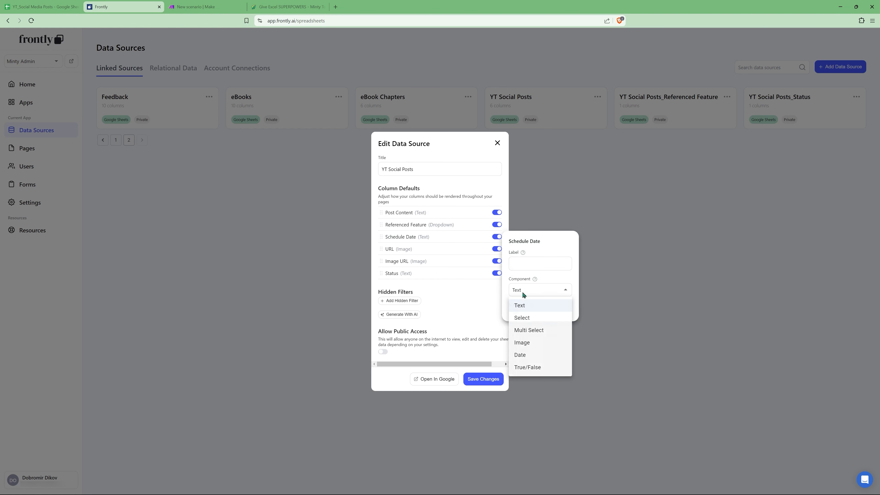
left_click(531, 357)
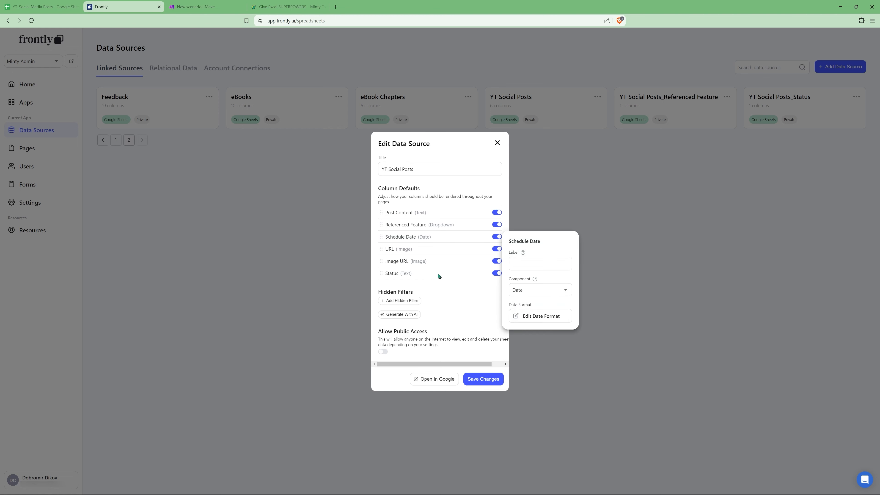
Set the URL column's component to Text
left_click(414, 250)
left_click(414, 249)
left_click(522, 305)
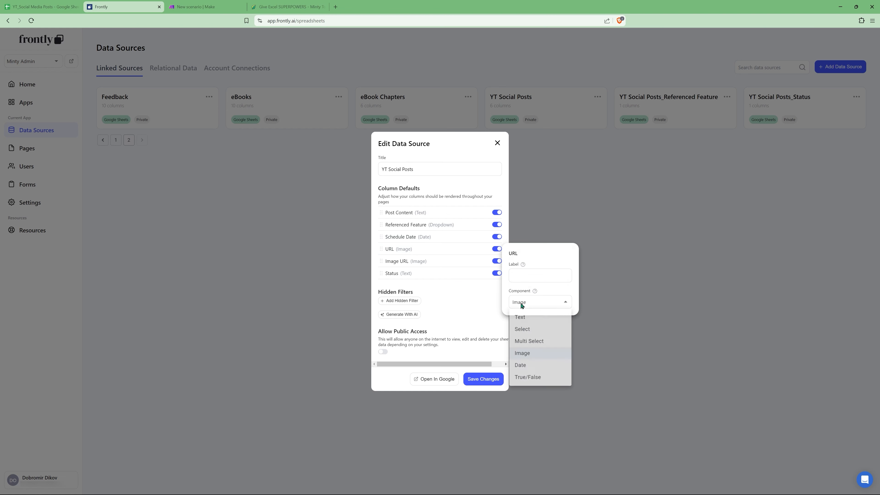
left_click(531, 318)
left_click(436, 265)
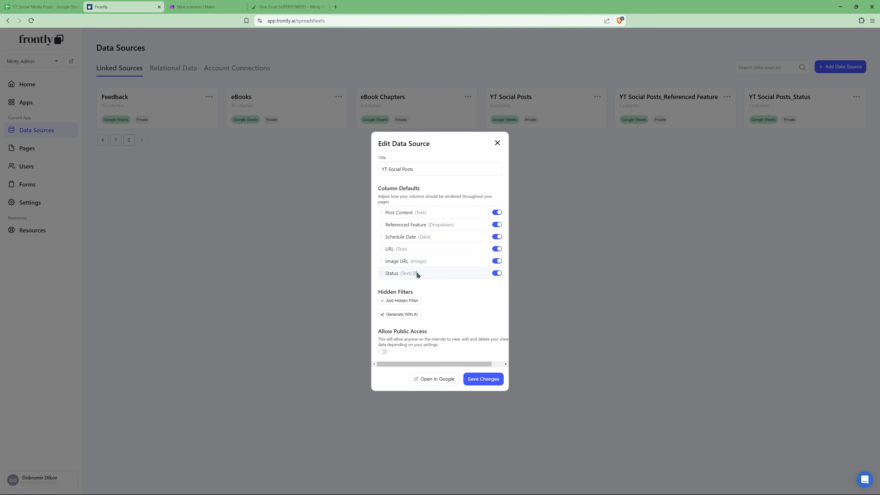
Set the Status column's component to Select
left_click(415, 273)
left_click(544, 344)
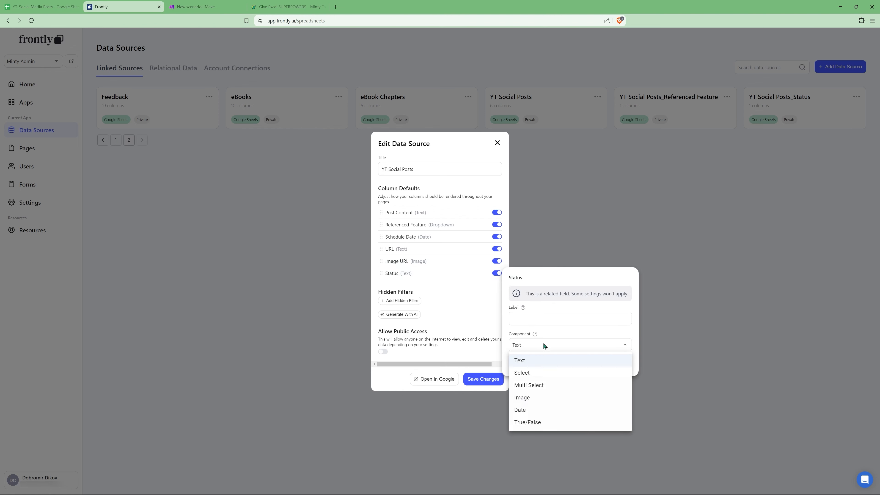
left_click(542, 376)
left_click(464, 296)
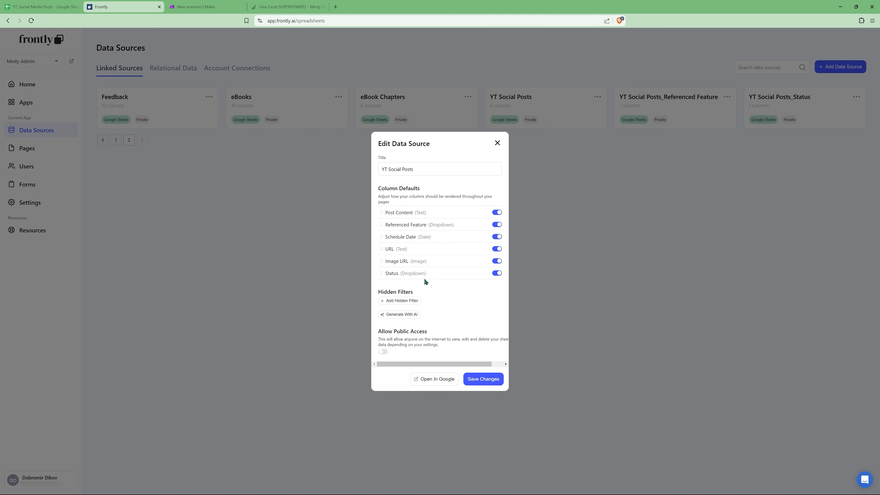
Save the YT Social Posts data source changes and open the Social Media Automation page for editing
left_click(483, 379)
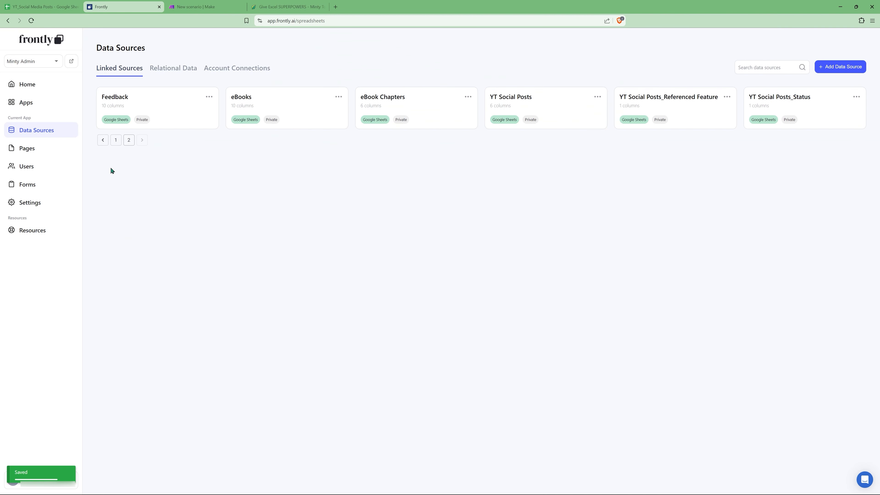
left_click(28, 145)
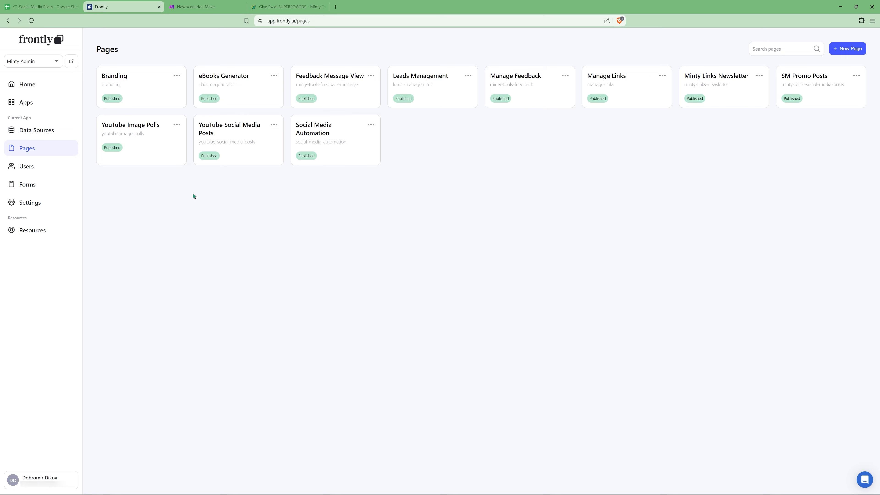
left_click(326, 132)
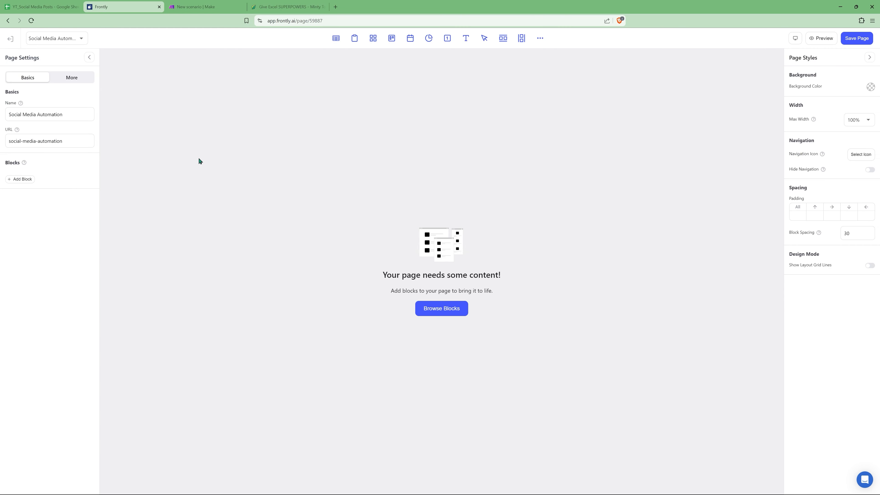
Add a table block to the page with YT Social Posts as its spreadsheet
left_click(335, 38)
left_click(444, 272)
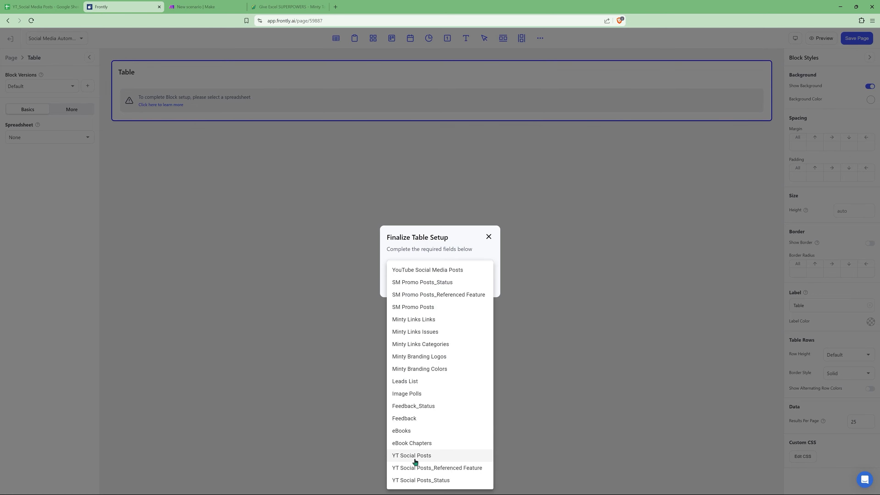
left_click(418, 453)
left_click(430, 293)
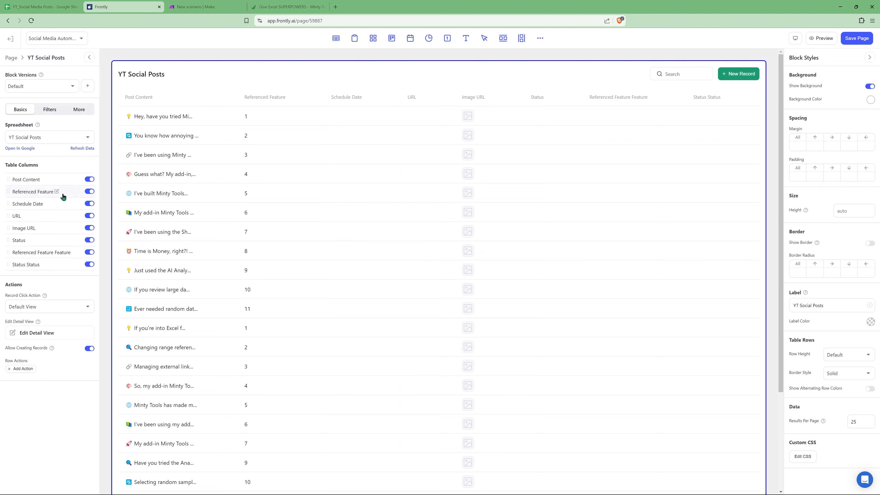
Hide the Referenced Feature column, move Referenced Feature Feature directly below it, and label the moved column "Reference Feature"
left_click(88, 192)
left_click_drag(8, 255, 50, 213)
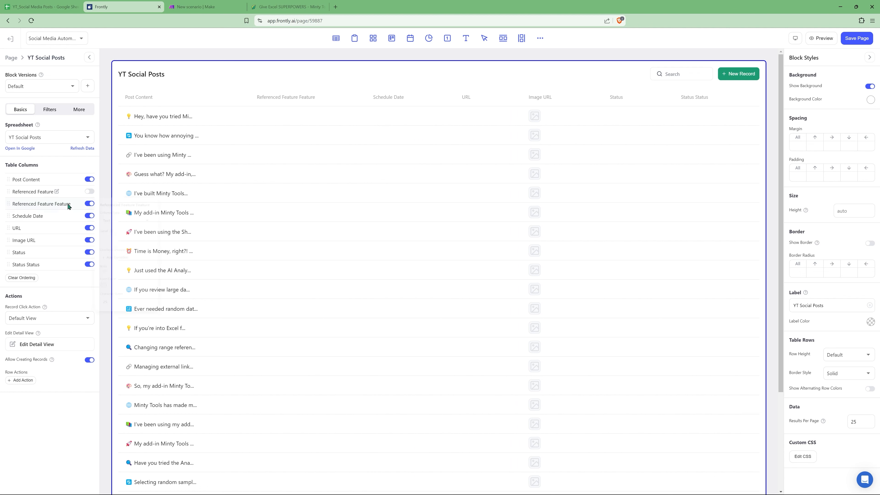
left_click(69, 206)
left_click(126, 258)
type("Reference Feature")
left_click(58, 210)
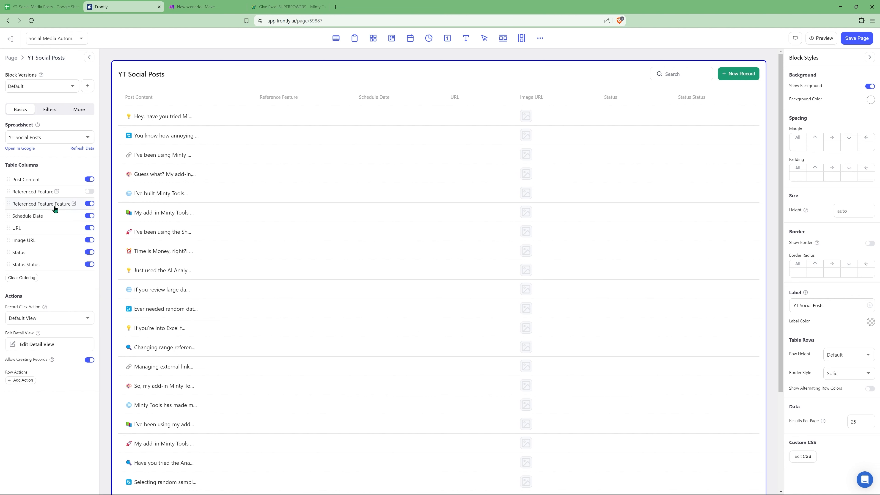
Hide the table's Status column and label the Status Status column "Status"
left_click(45, 217)
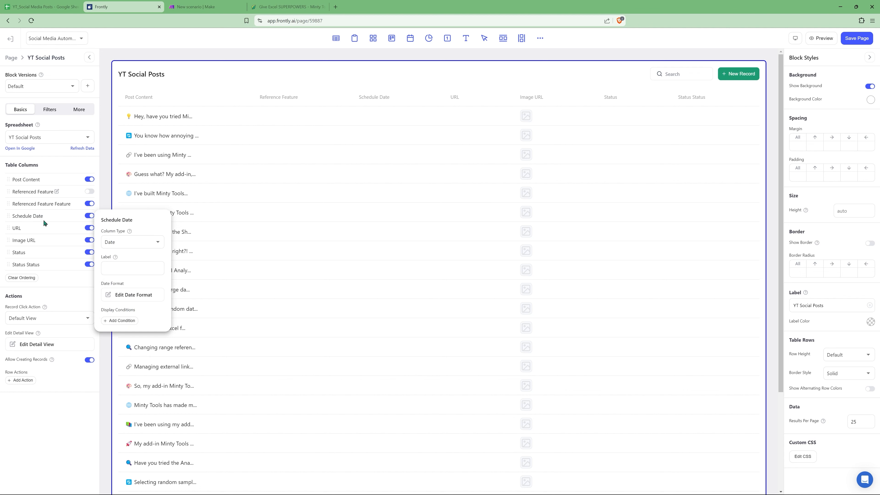
left_click(48, 238)
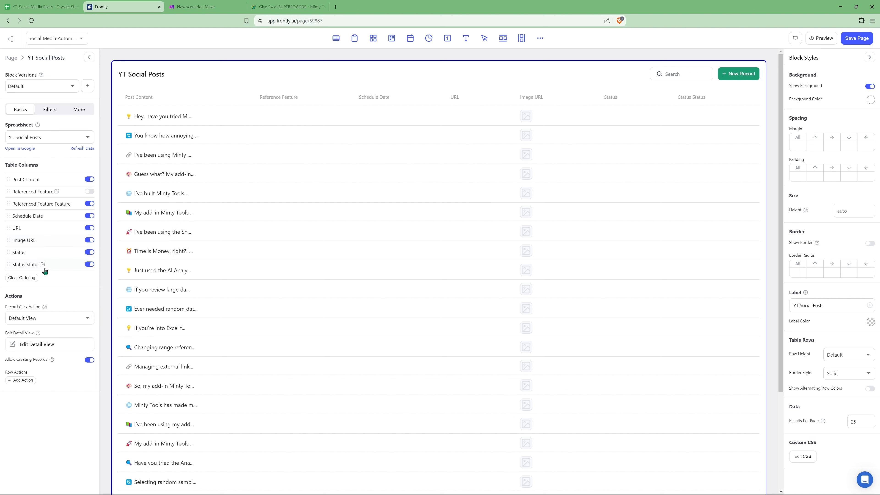
left_click(90, 252)
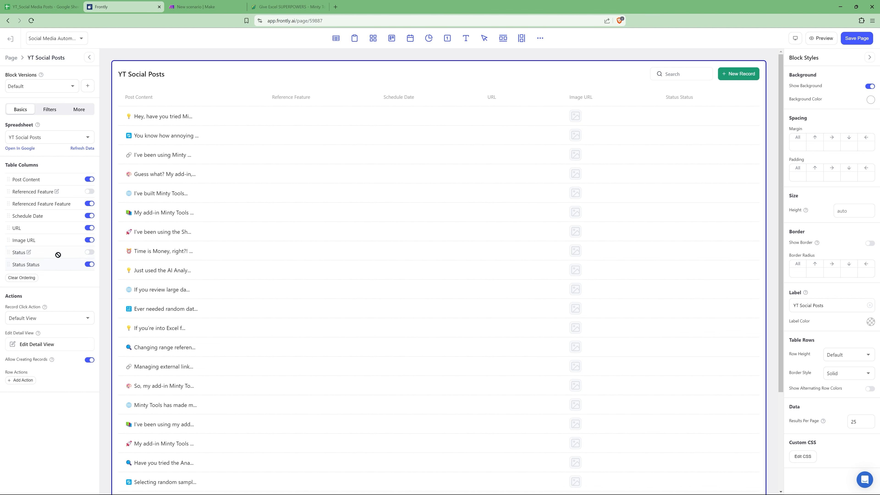
left_click(42, 266)
left_click(128, 318)
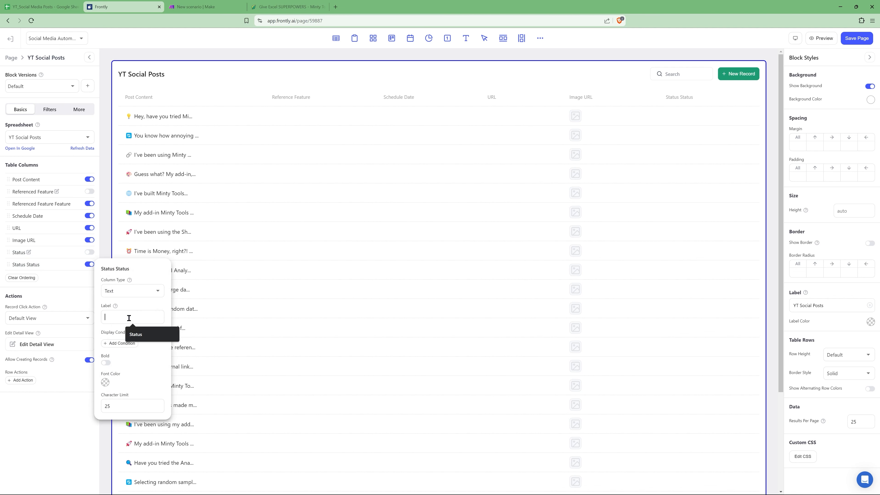
type("Status")
left_click(52, 250)
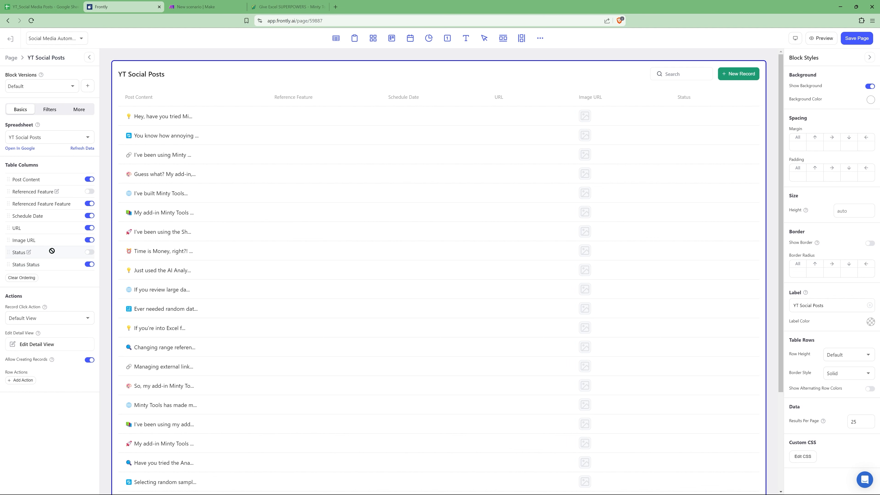
Set the Post Content column's character limit to 75
left_click(35, 181)
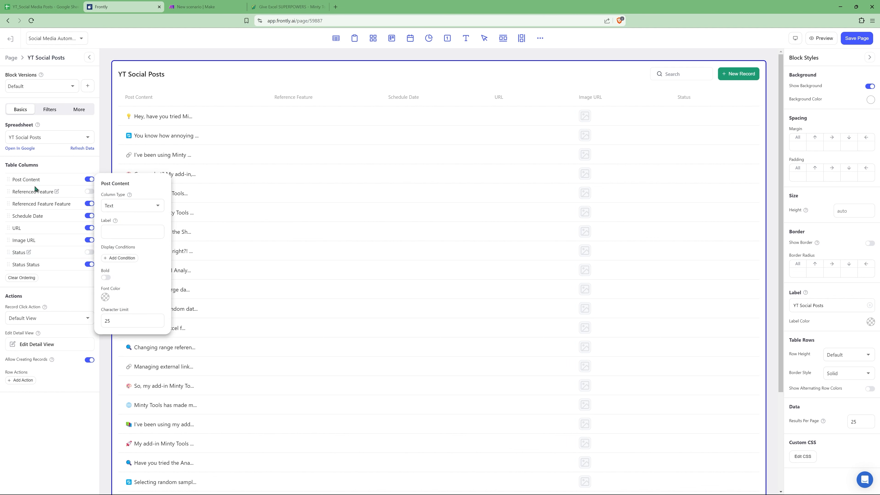
left_click_drag(120, 315, 93, 320)
type("75")
left_click(73, 267)
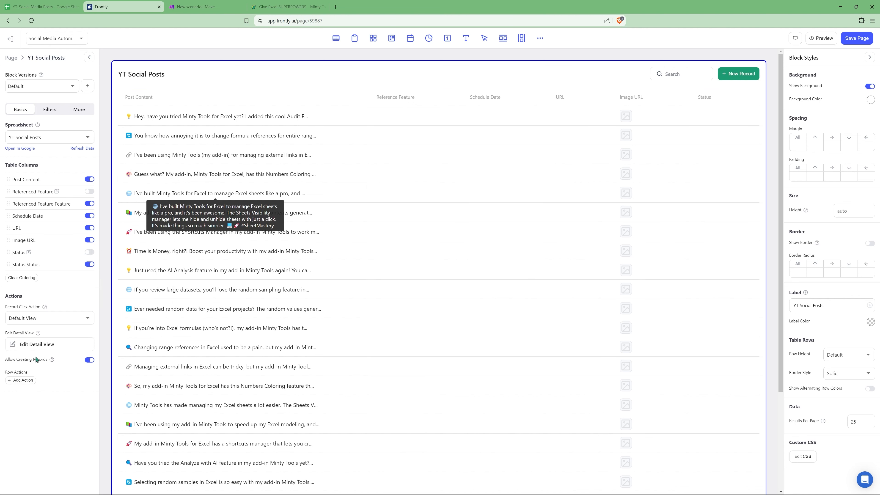
Set the table's item label to "Post" and save the page
left_click(79, 110)
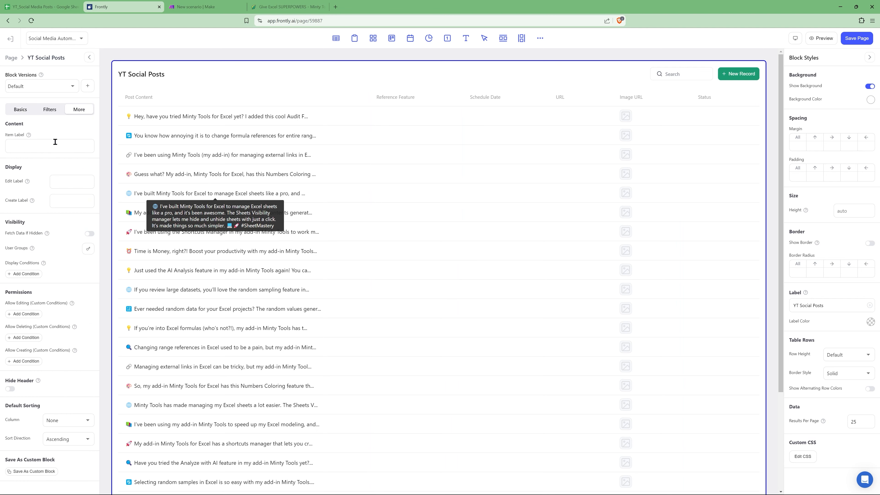
left_click(50, 145)
type("Post")
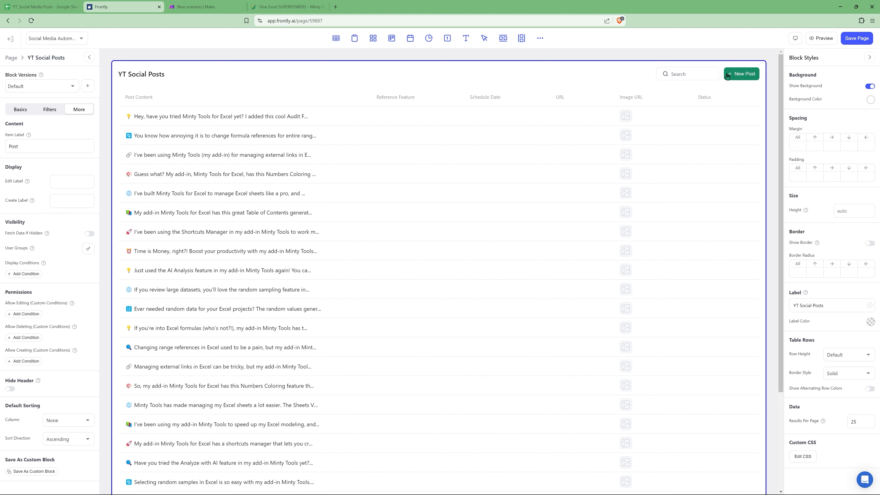
left_click(856, 38)
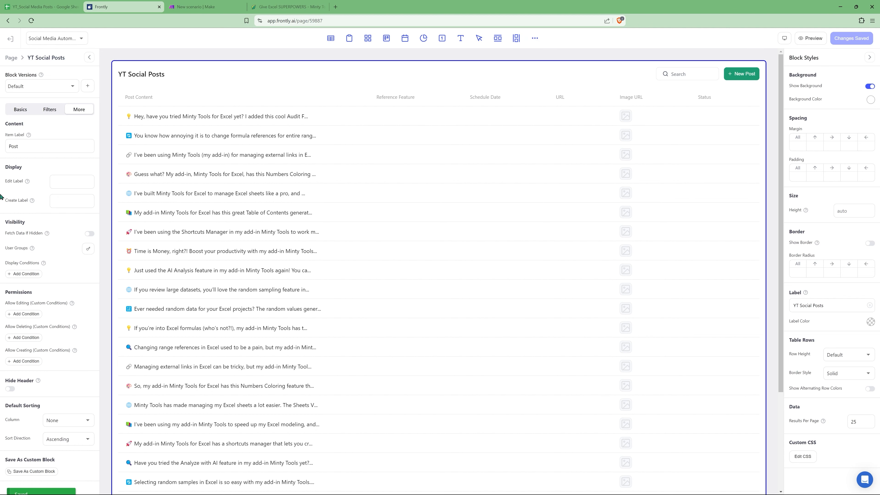
Open the table's detail view for editing and set the Post Content field type to Text Area
left_click(27, 111)
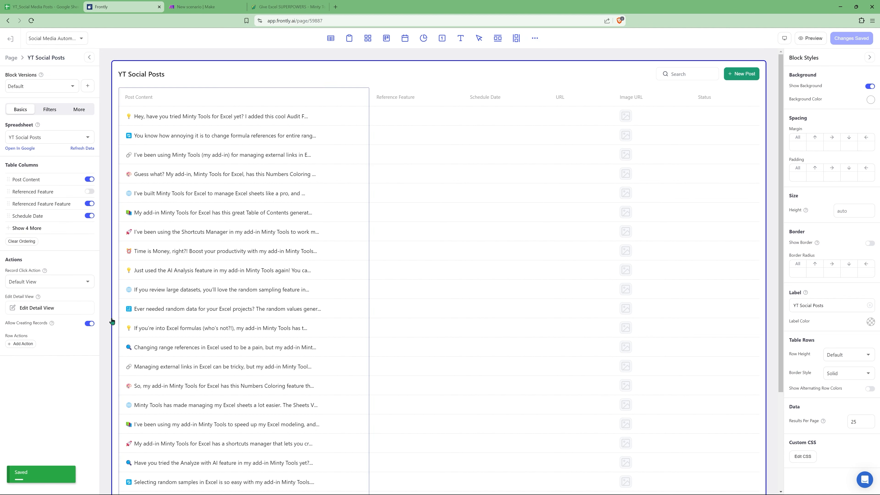
left_click(39, 307)
left_click(373, 244)
left_click(462, 298)
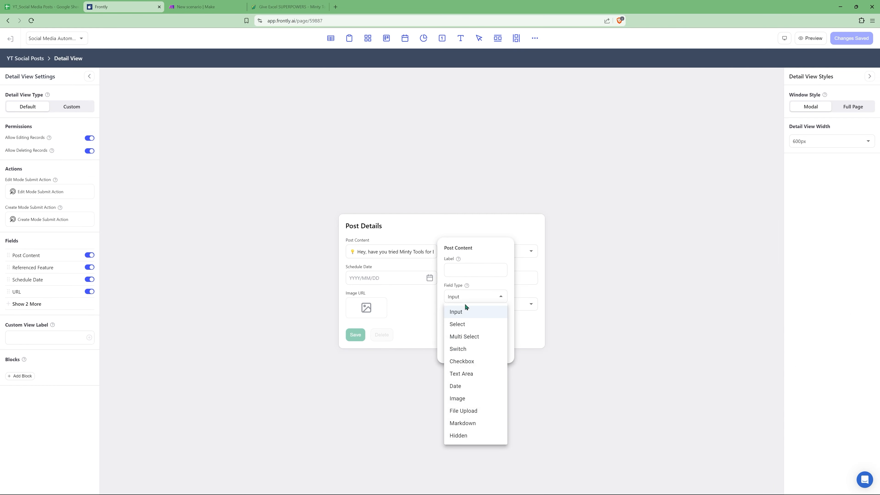
left_click(465, 365)
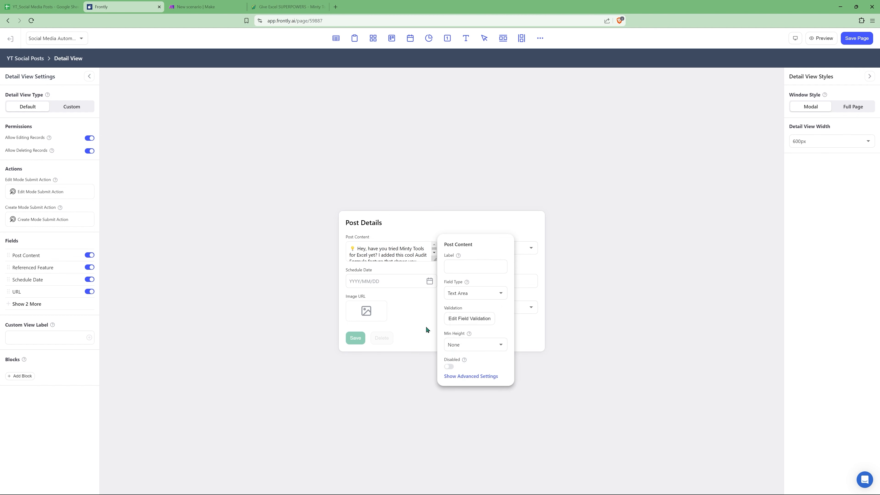
Give the Post Content field a minimum height of 200px and a column span of 2 Columns
left_click(418, 257)
left_click(420, 260)
left_click(473, 345)
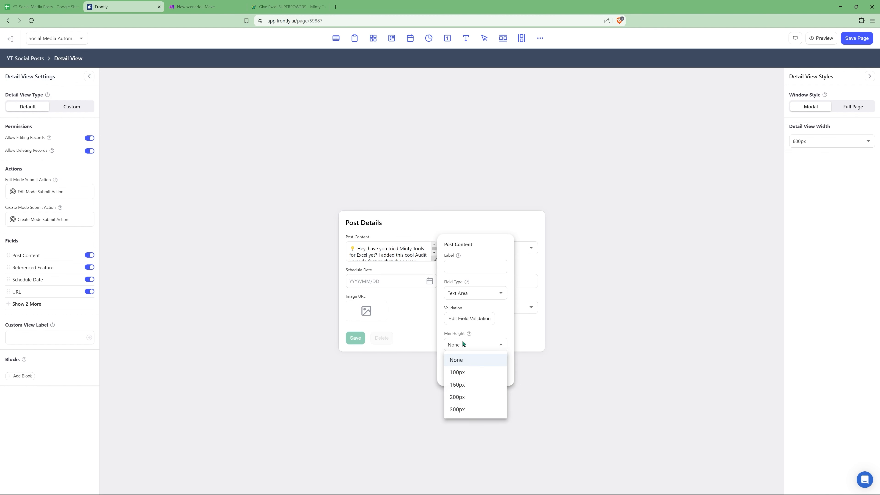
left_click(466, 398)
left_click(466, 351)
left_click(466, 422)
left_click(465, 463)
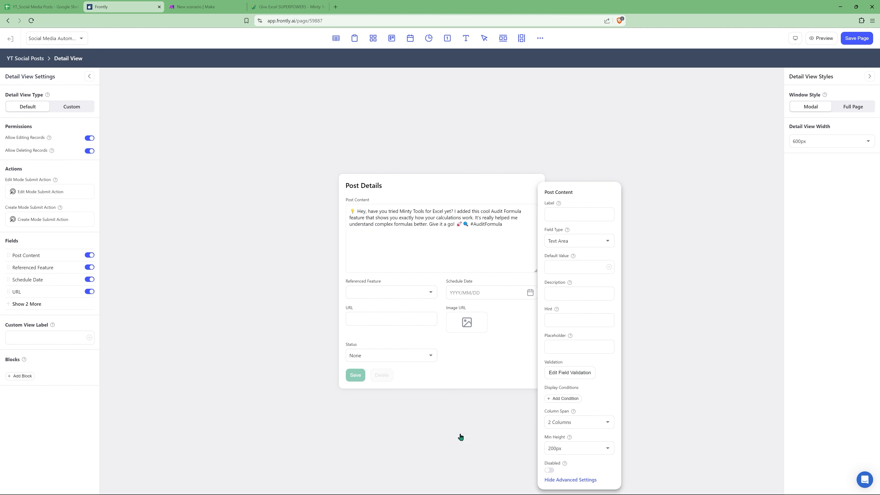
left_click(458, 192)
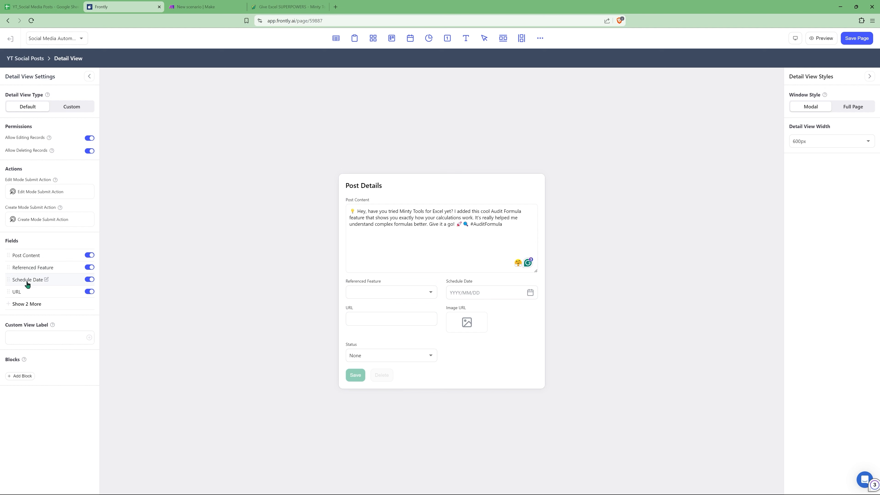
Reorder the detail view fields so Schedule Date and Status follow Post Content, ahead of Referenced Feature
left_click_drag(28, 284, 27, 268)
left_click(26, 304)
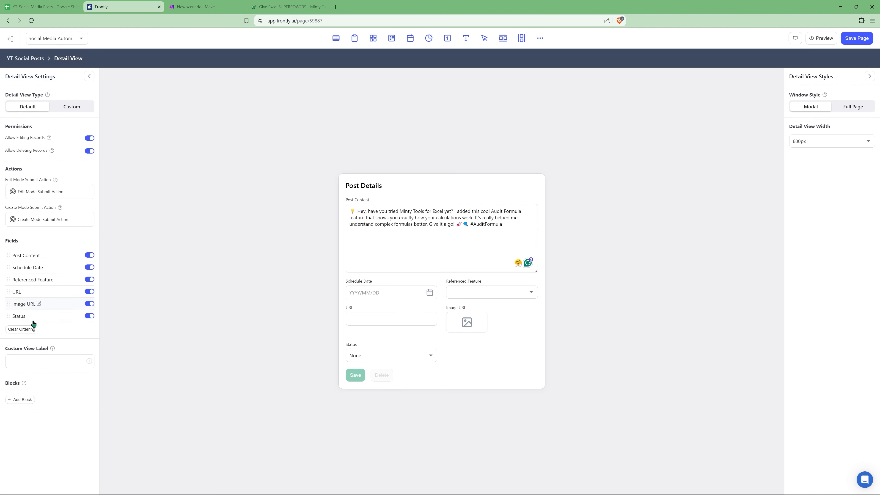
left_click_drag(23, 317, 29, 281)
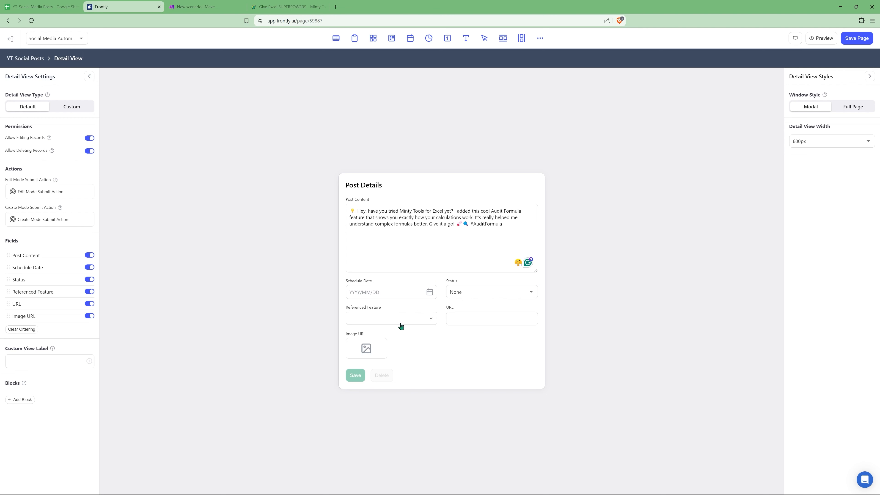
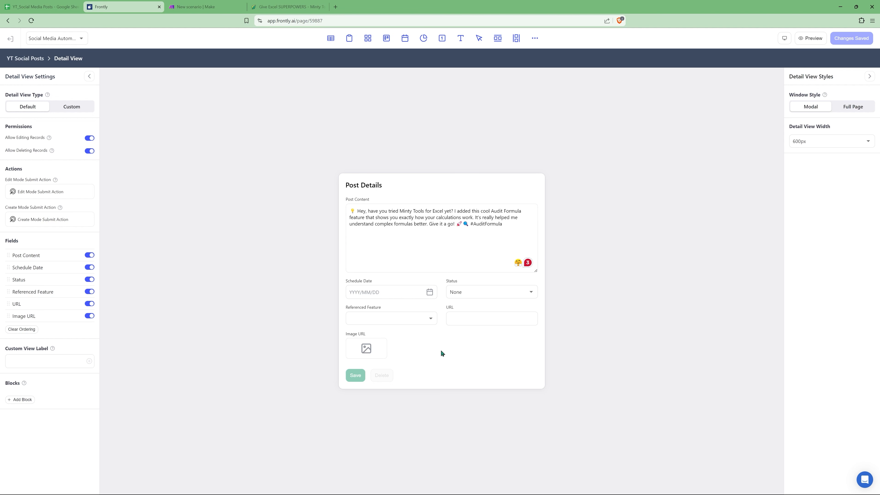
Preview the page and look through the YT Social Posts table
left_click(810, 38)
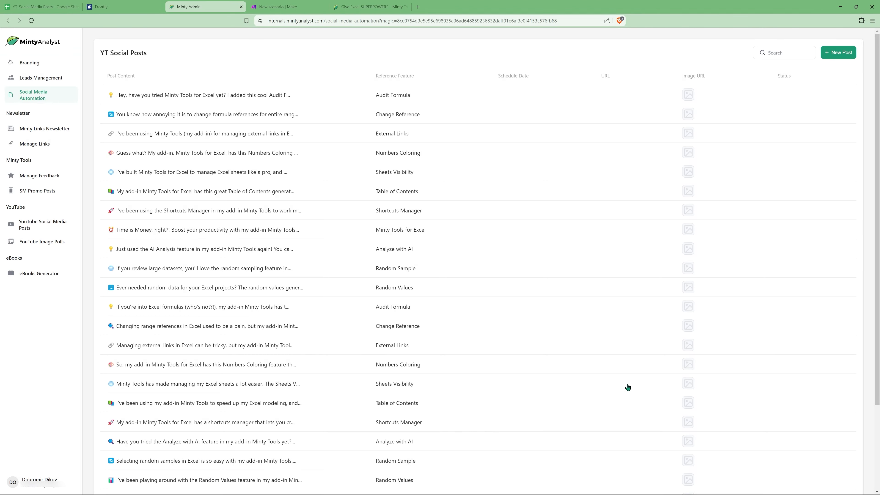
scroll(270, 384, "down", 3)
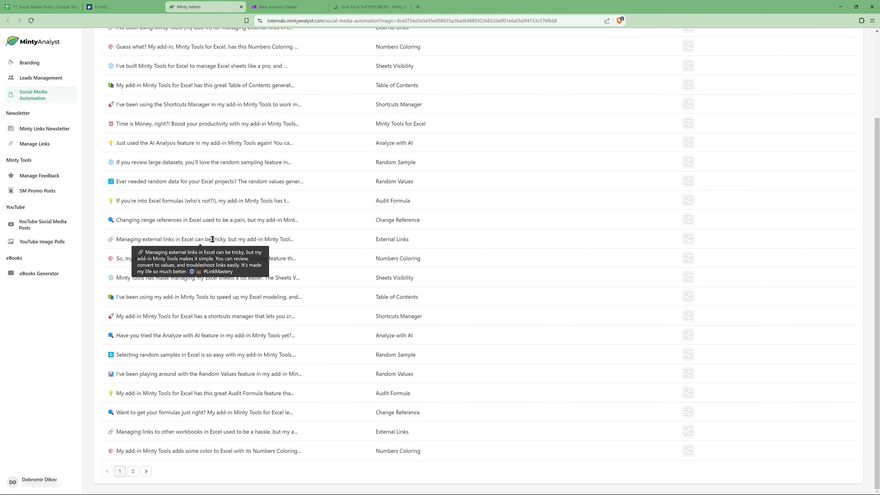
scroll(229, 352, "up", 3)
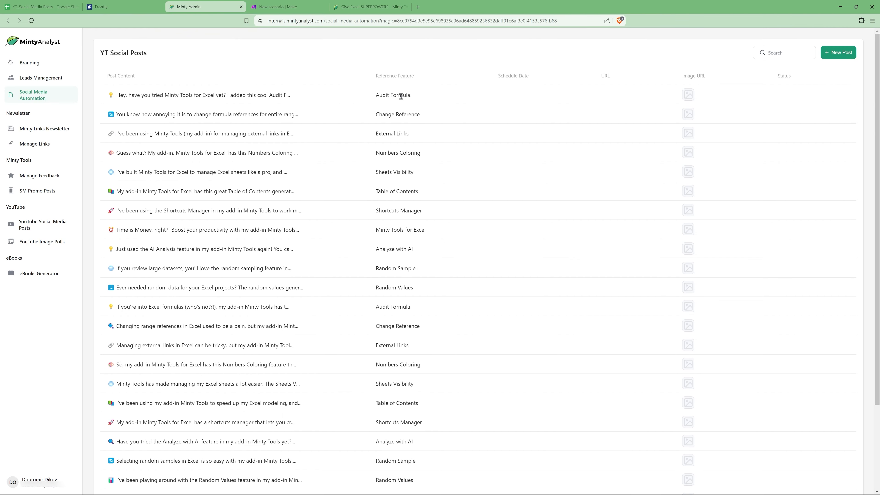
Open the first Audit Formula post's details and set its schedule date to 2024/06/25 and its status to New
left_click(177, 94)
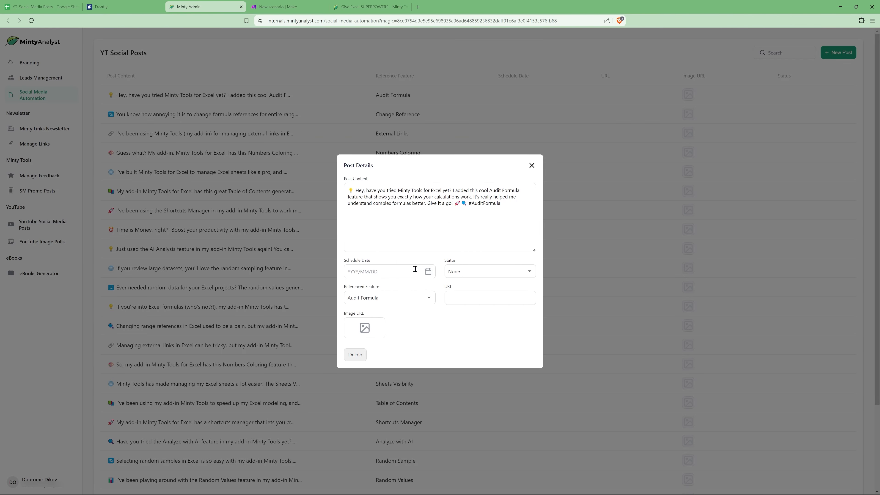
left_click(429, 273)
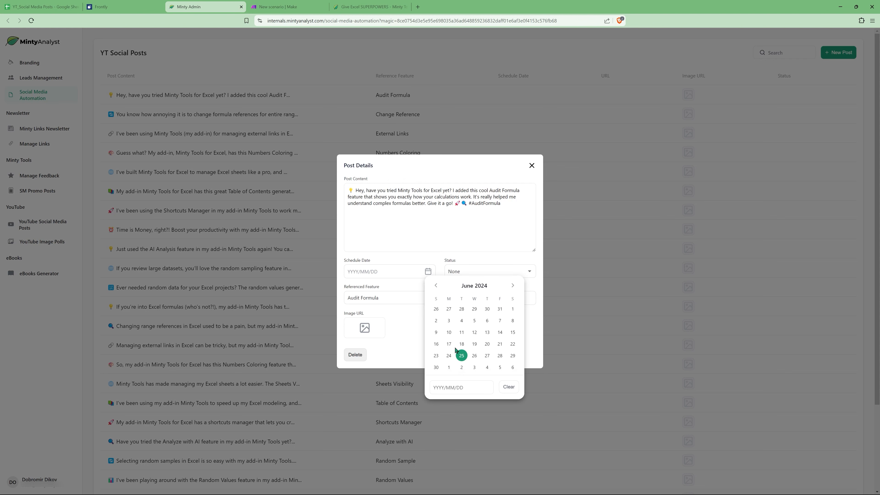
left_click(461, 356)
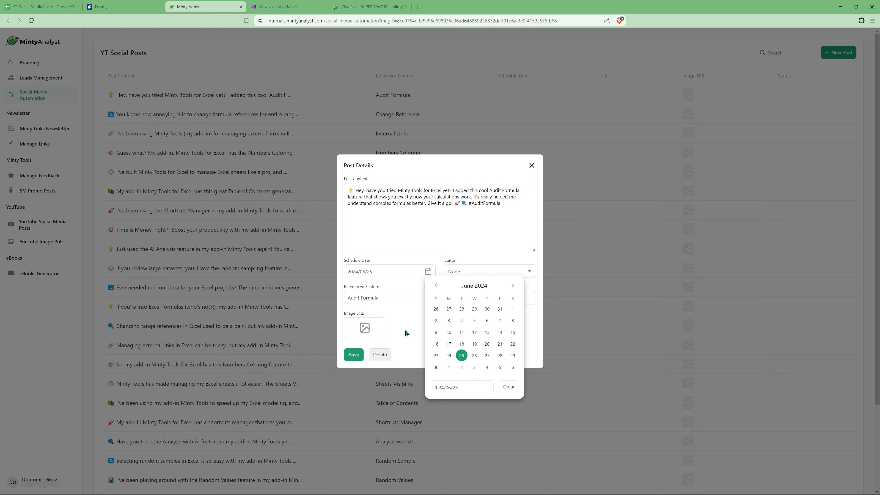
left_click(461, 272)
left_click(460, 298)
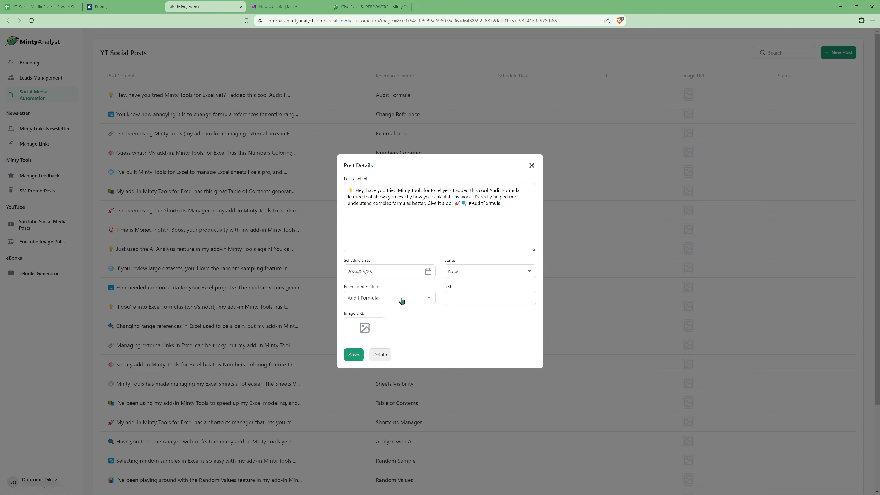
left_click(461, 299)
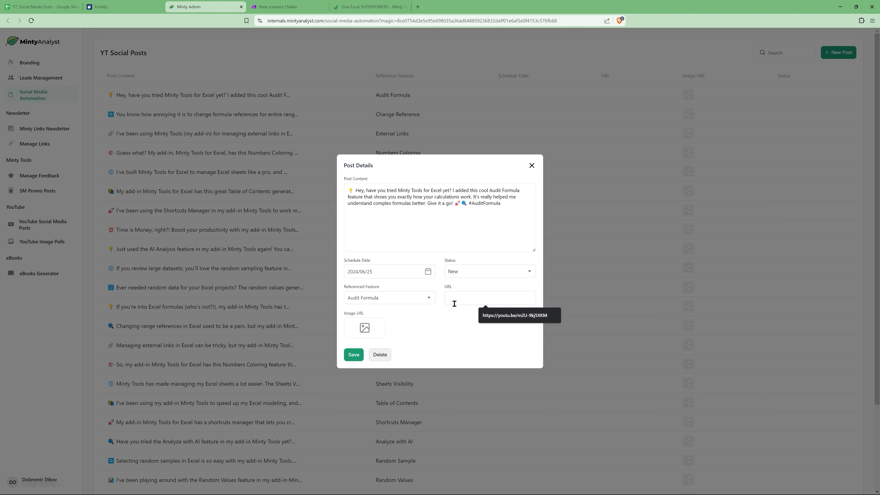
type("https://mintytools.com")
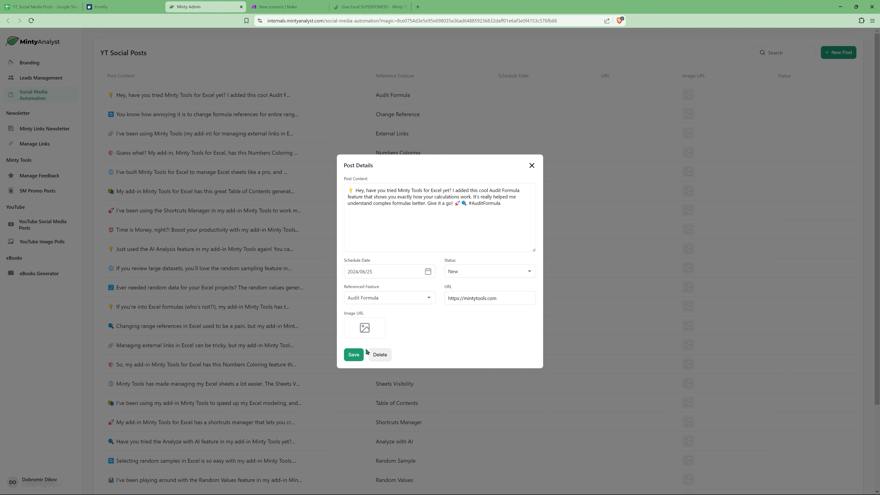
mouse_move(376, 327)
left_click(385, 322)
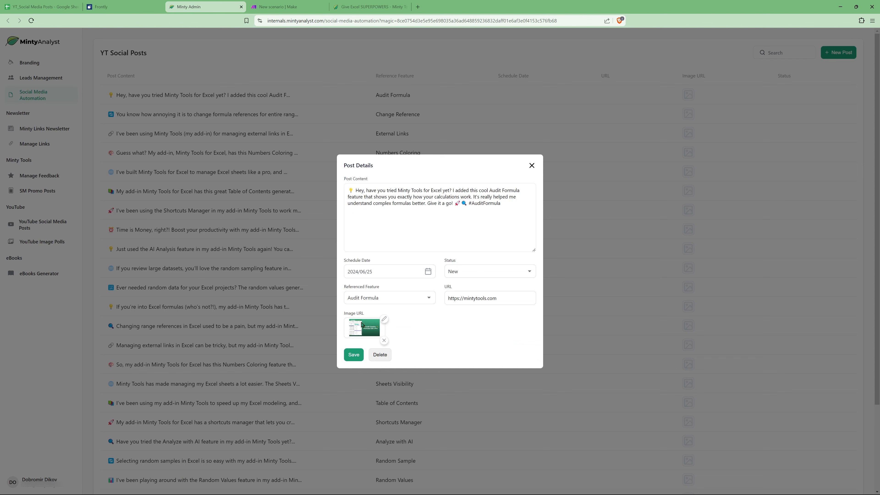
left_click(354, 355)
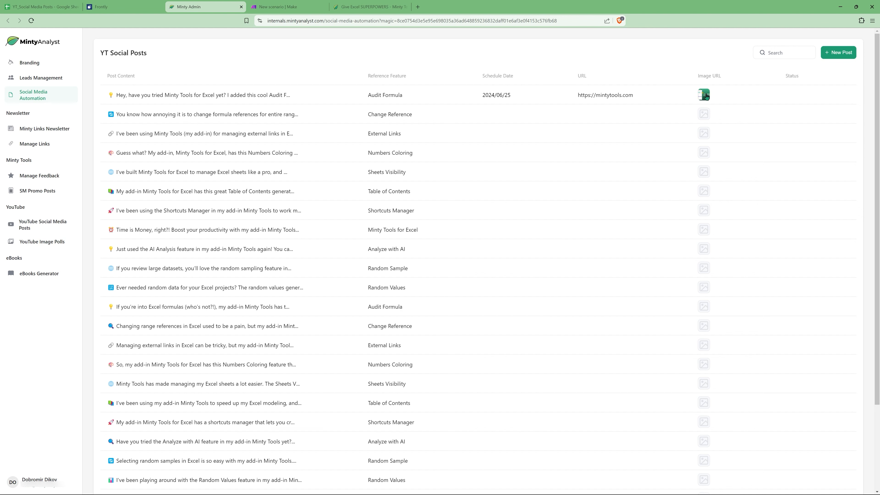
View the details of the first Change Reference post and the blank New Post form, closing each without changes
left_click(322, 119)
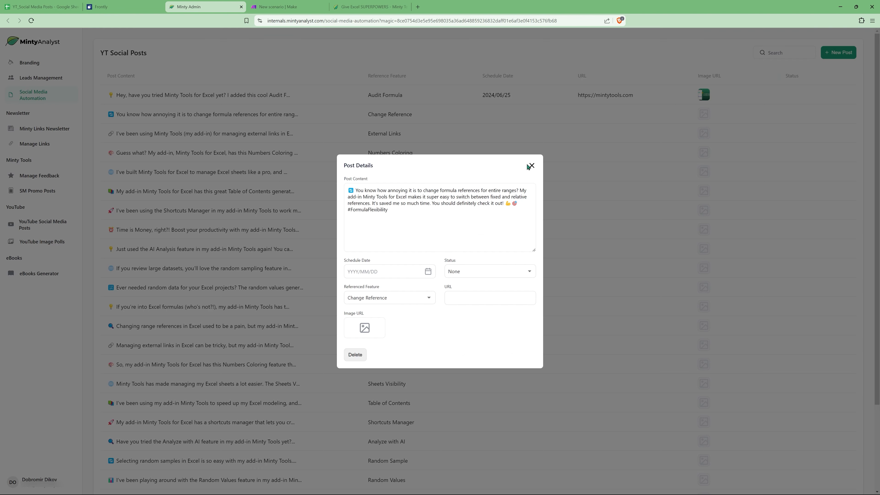
left_click(532, 166)
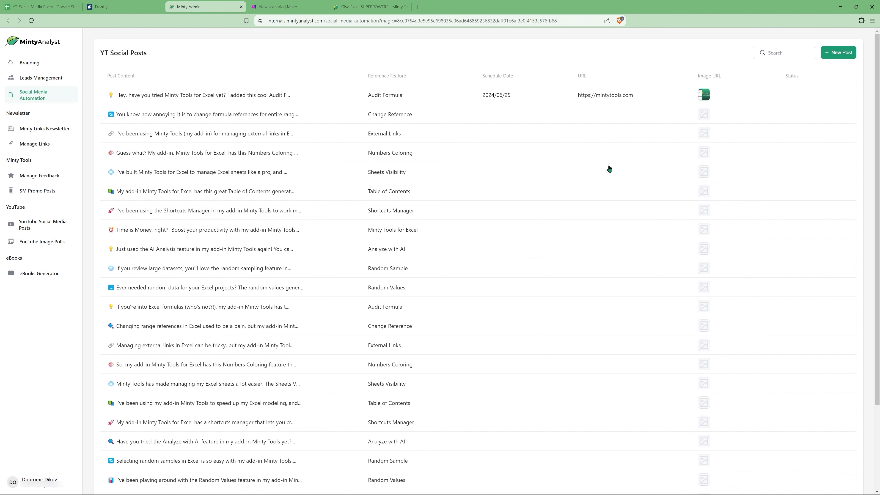
left_click(845, 53)
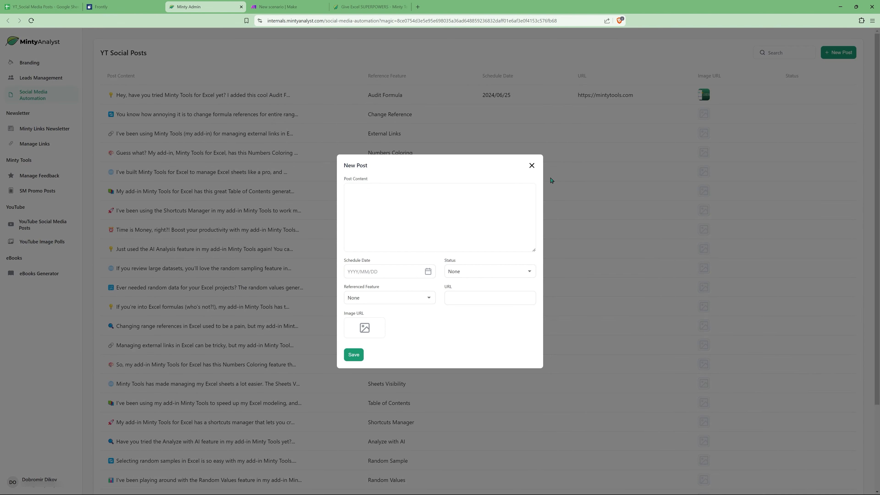
left_click(532, 166)
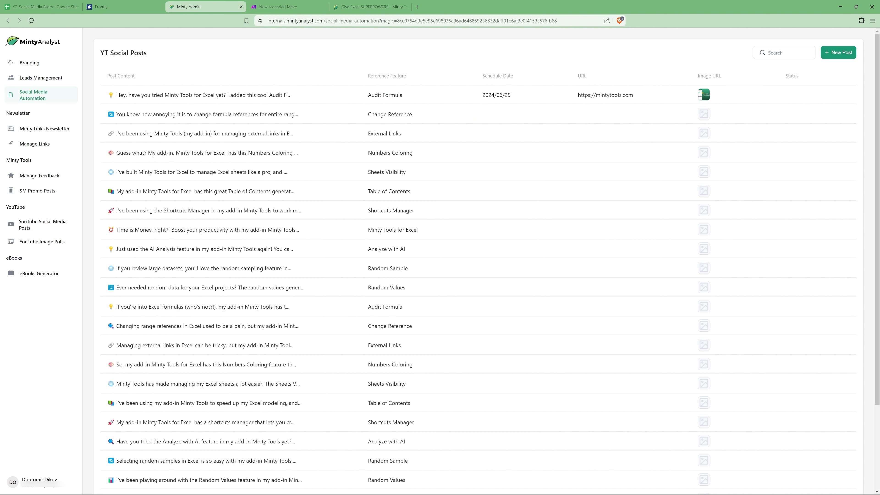
Switch to the Make scenario and add a Google Sheets Search Rows module as its first module
key("ctrl+Tab")
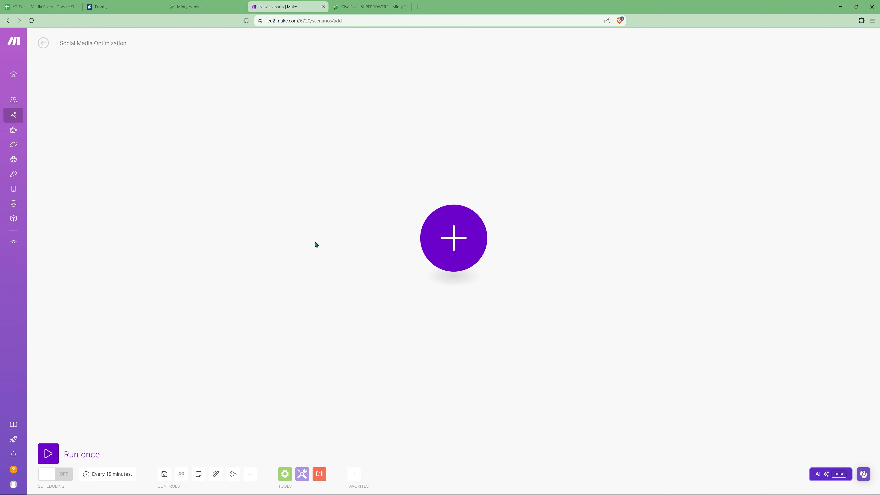
left_click(460, 240)
left_click(539, 189)
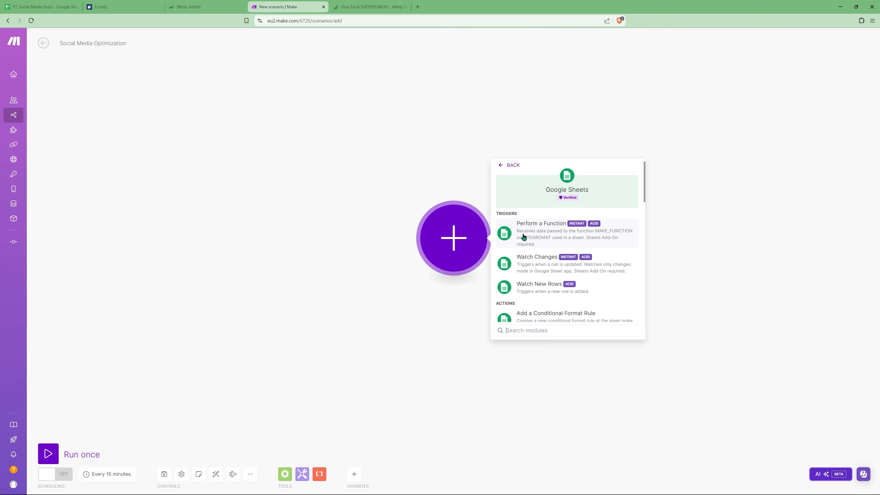
type("sear")
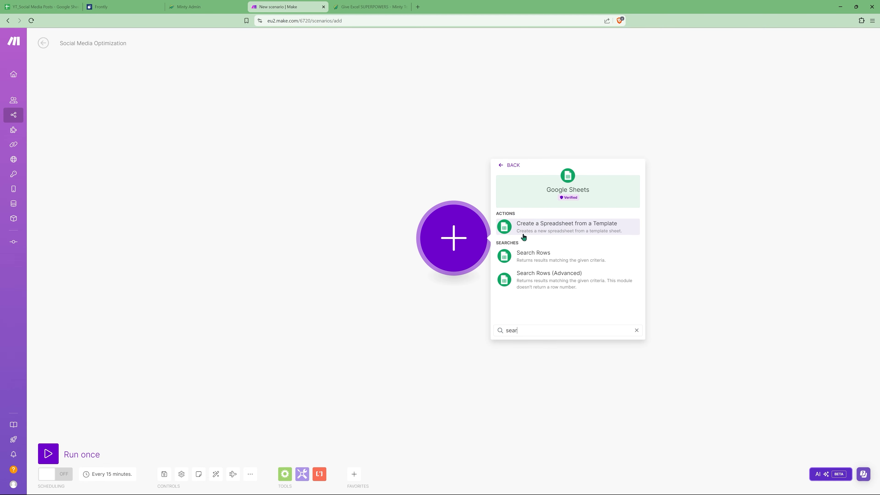
left_click(530, 254)
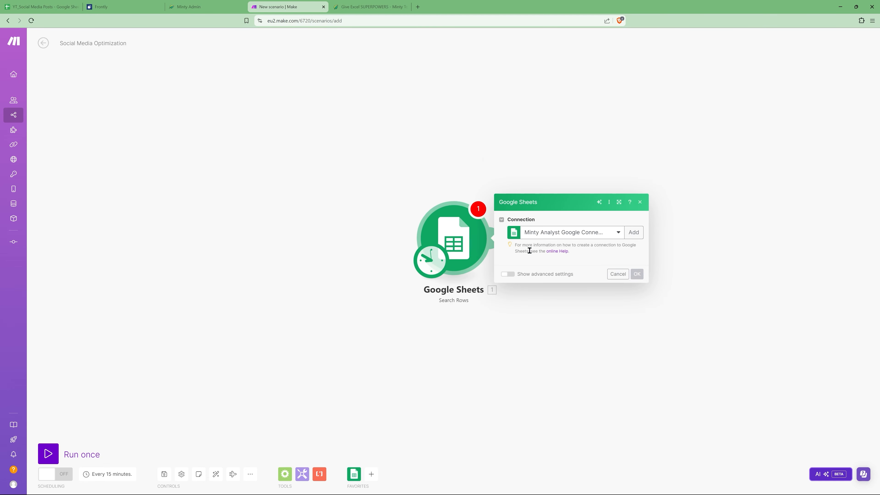
Point the Search Rows module to the YT_Social Media Posts spreadsheet and its YT Social Posts sheet
left_click(548, 265)
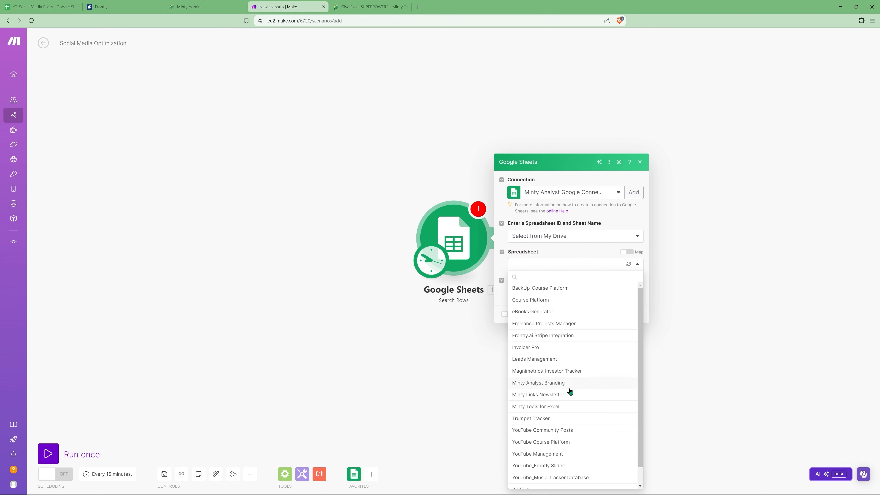
scroll(570, 394, "down", 1)
scroll(569, 394, "down", 1)
left_click(549, 484)
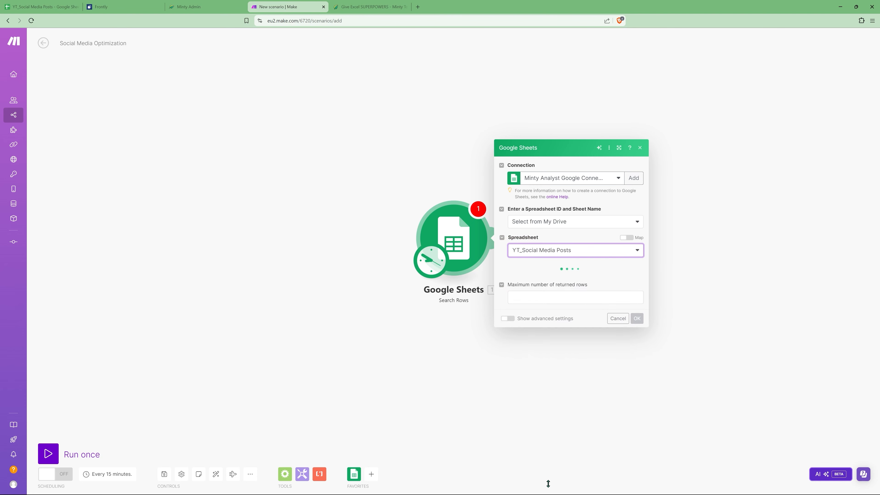
left_click(545, 281)
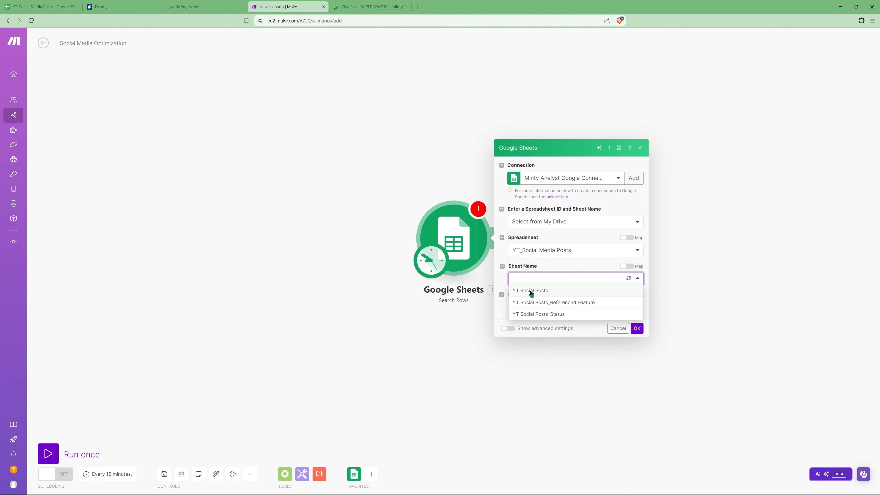
left_click(527, 292)
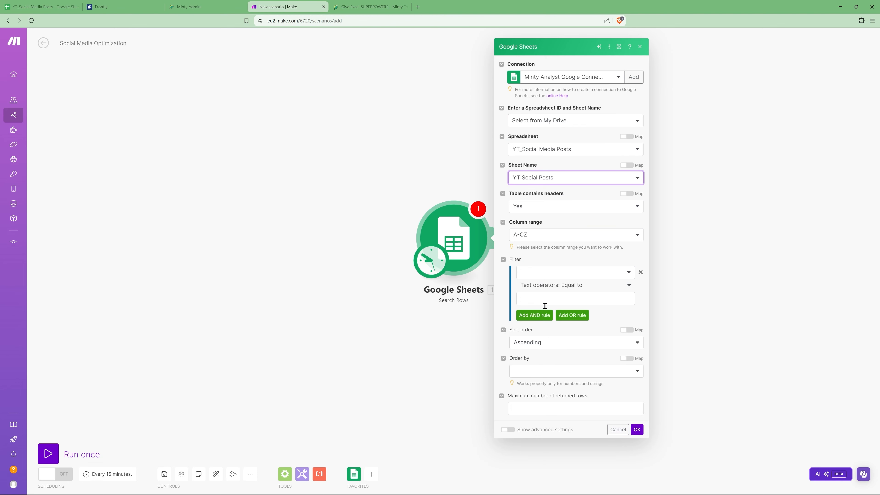
Filter the rows on Schedule Date (D) using the datetime operator Equal to
left_click(541, 272)
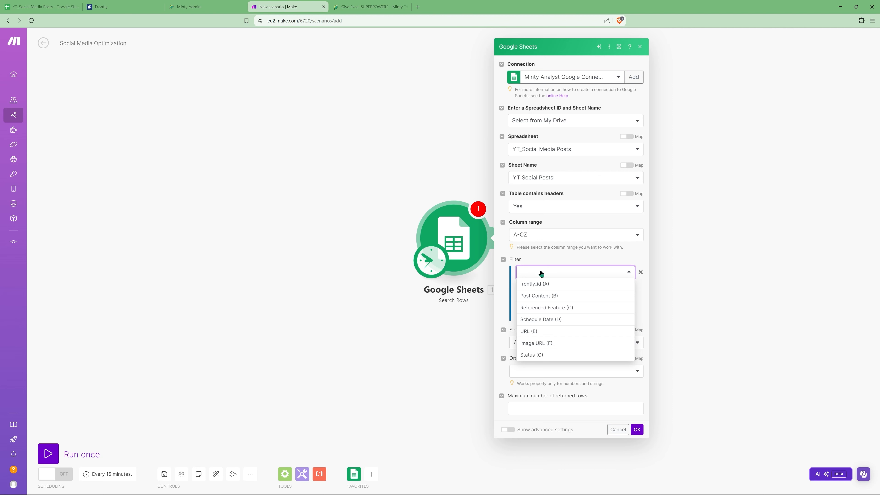
left_click(541, 319)
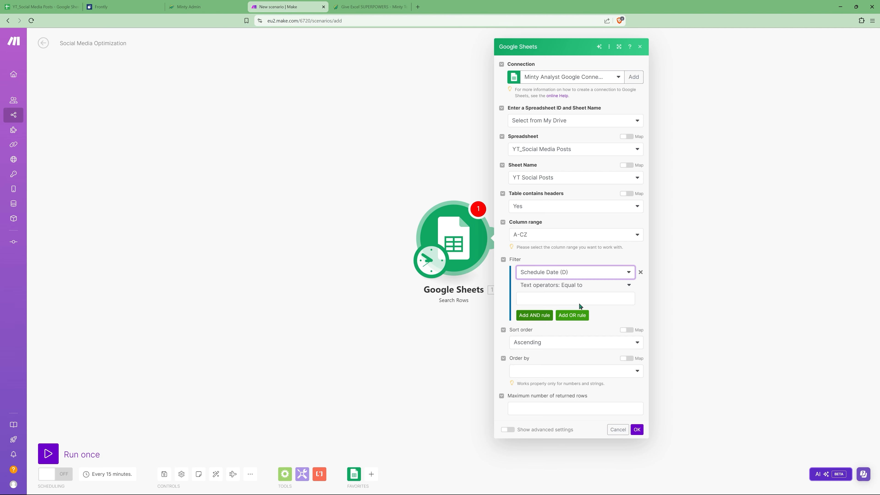
left_click(579, 290)
scroll(551, 369, "down", 3)
scroll(551, 369, "down", 5)
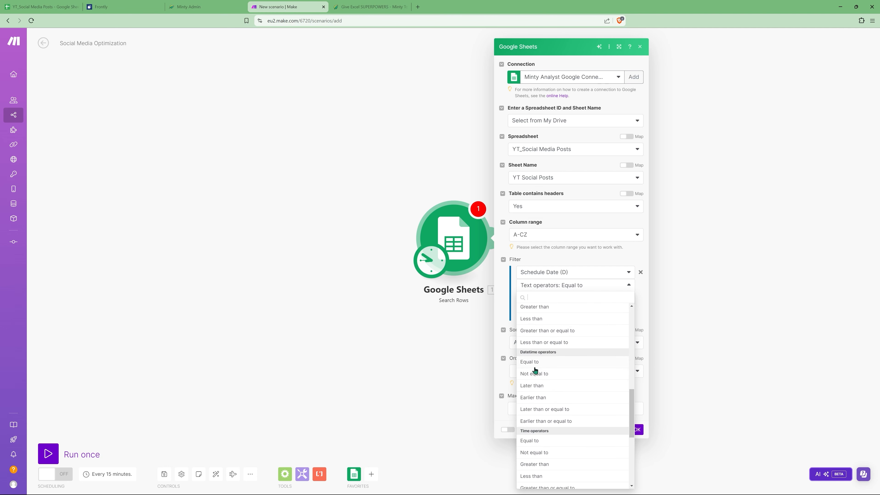
left_click(535, 363)
Set the Schedule Date filter value to a formatDate function using now and the format YYYY/MM/DD
left_click(540, 299)
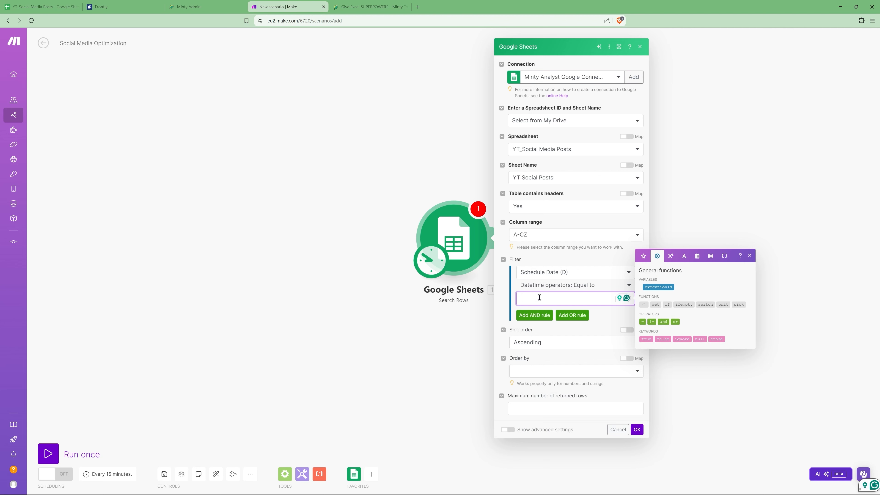
left_click(694, 259)
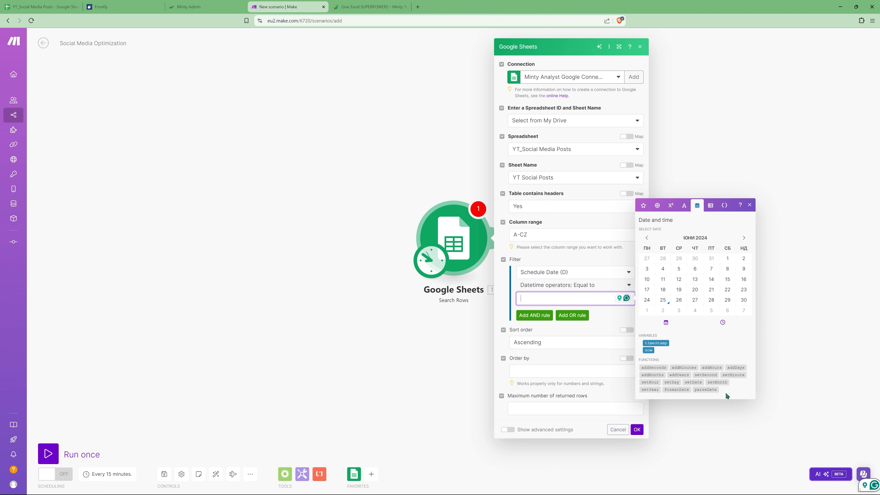
left_click(676, 390)
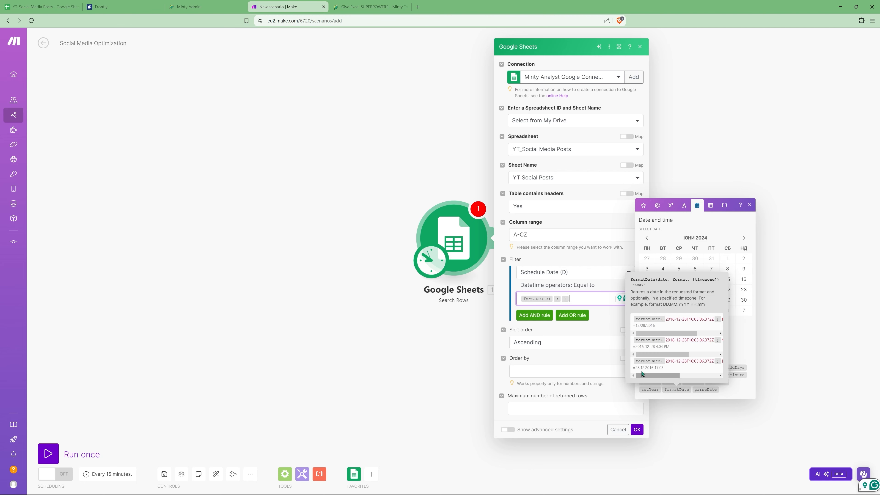
left_click(553, 298)
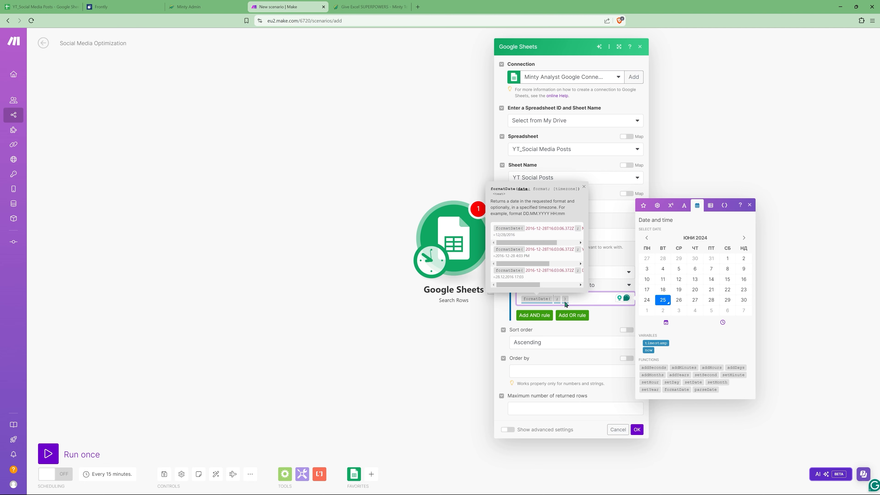
left_click(648, 350)
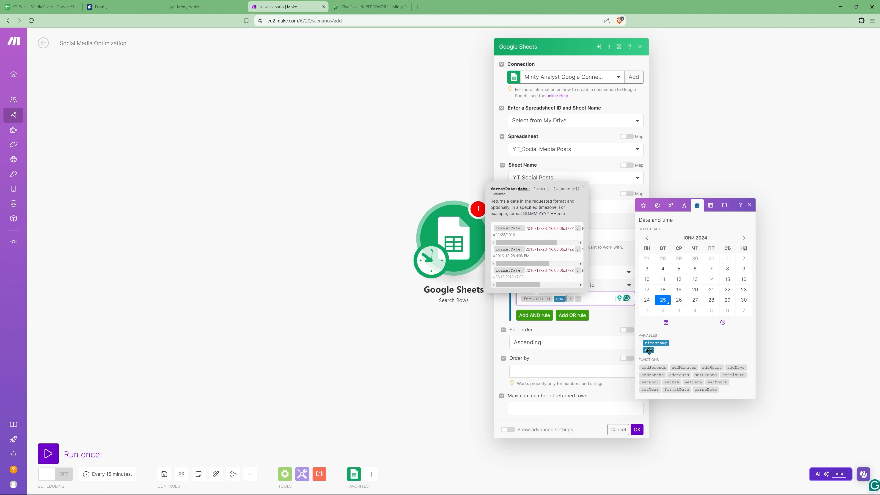
left_click(573, 300)
type("YYYY")
type("/MM/")
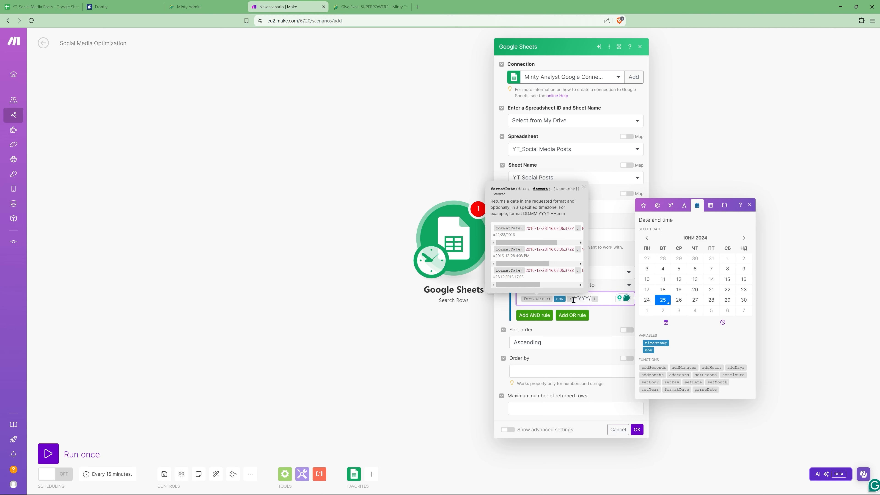
type("DD")
Check the first post's Schedule Date format in the YT_Social Media Posts spreadsheet, and return to the Make scenario
key("ctrl+1")
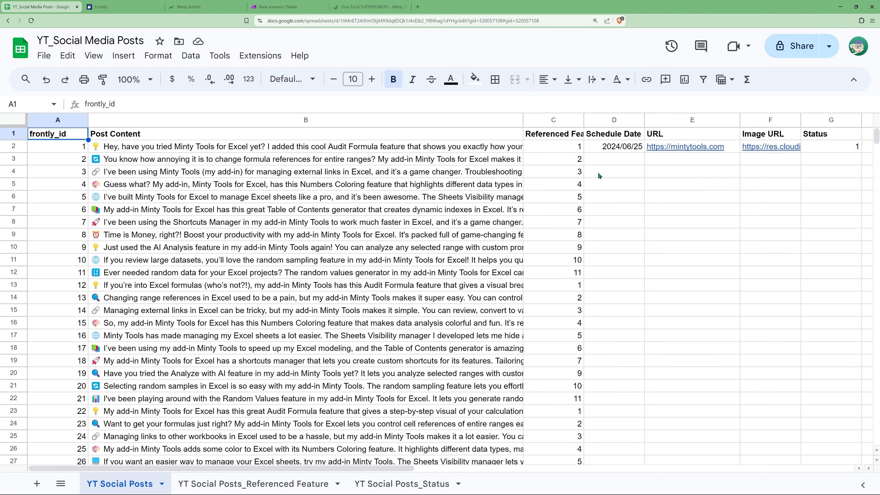
left_click(620, 148)
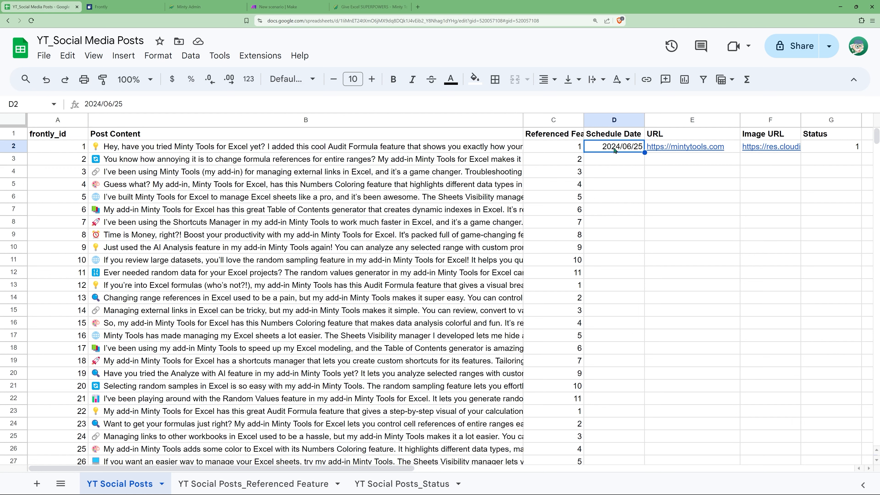
key("ctrl+4")
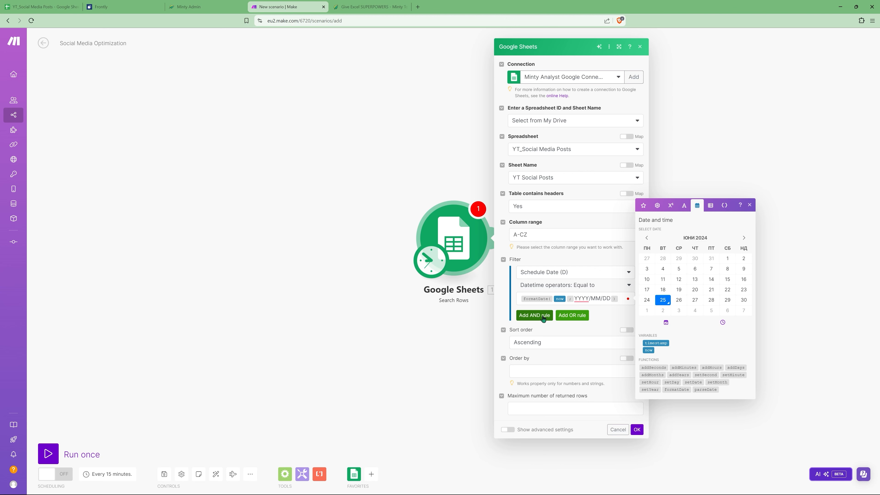
Add an AND rule on the Status (G) column to the Search Rows filter
mouse_move(581, 301)
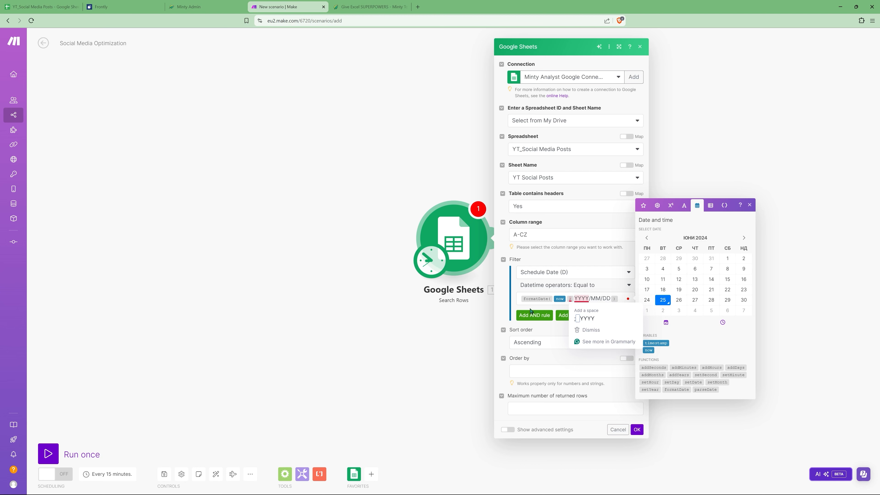
left_click(530, 317)
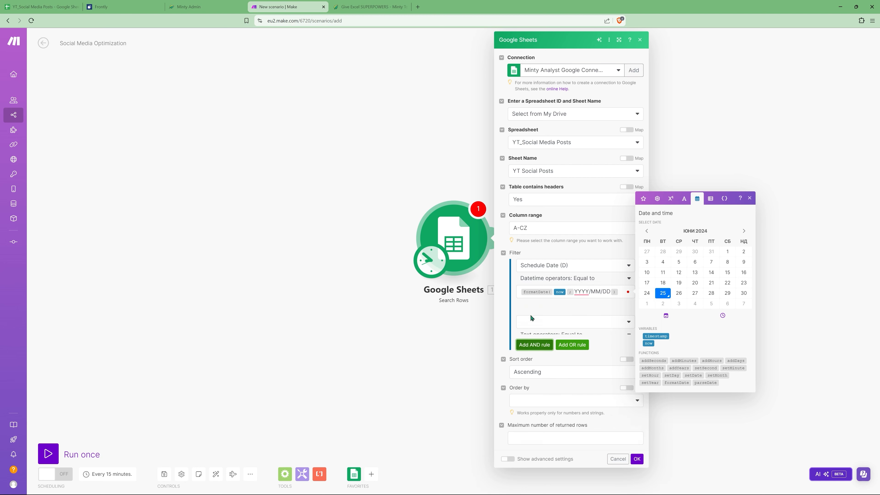
left_click(568, 322)
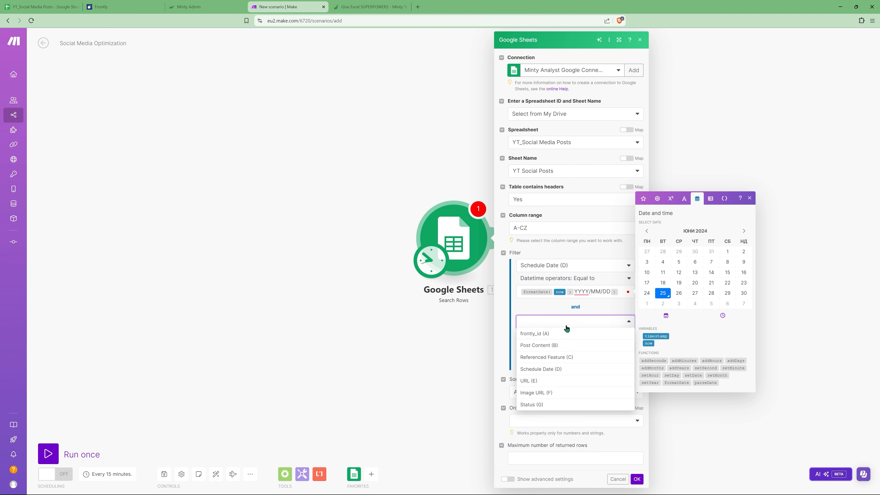
left_click(540, 405)
Look up the ID for Scheduled in the YT Social Posts_Status sheet and set the Status filter value to 2
key("ctrl+1")
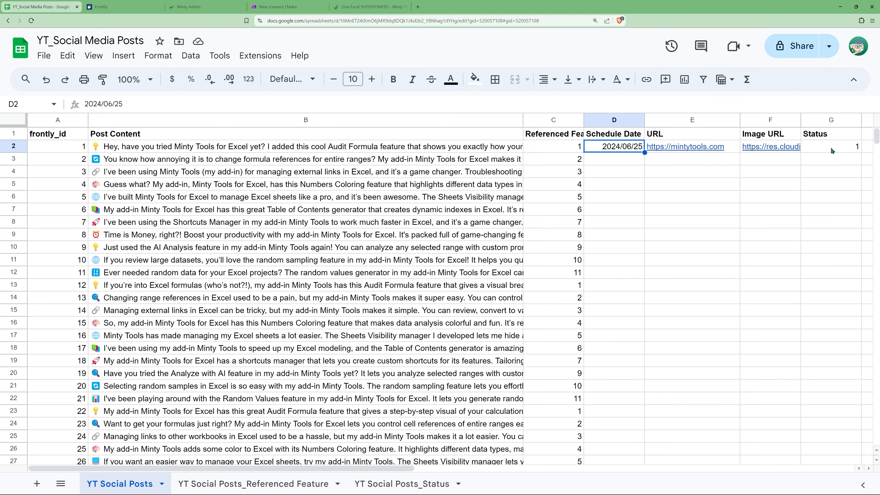
left_click(422, 489)
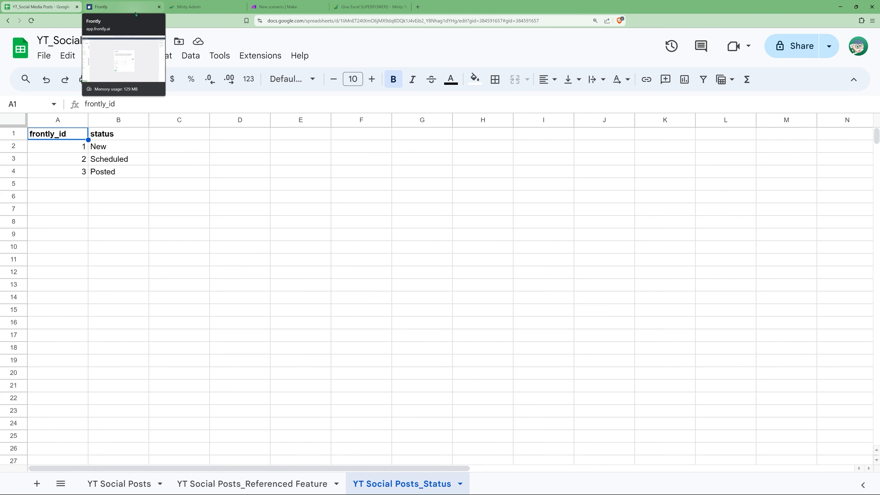
left_click(280, 7)
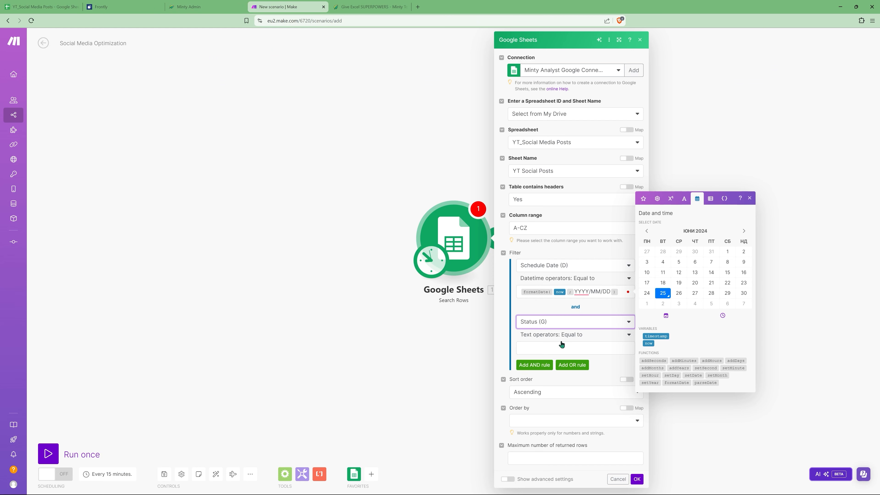
left_click(558, 350)
type("2")
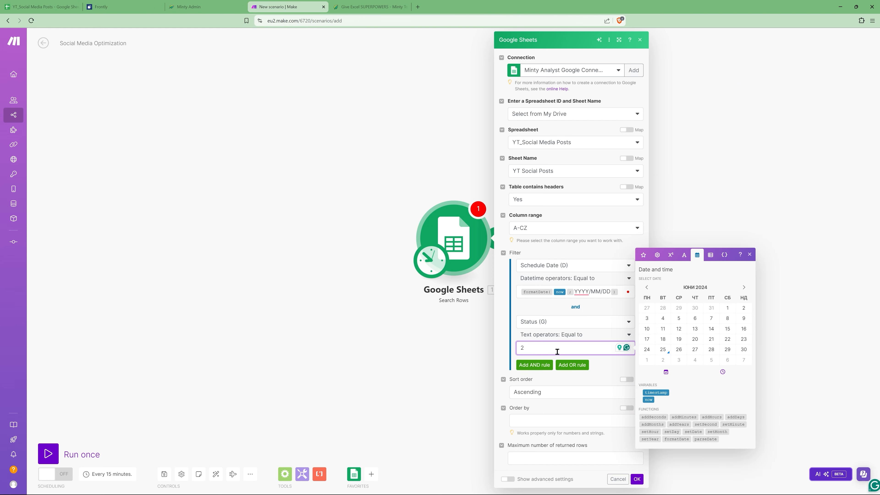
Limit the maximum number of returned rows to 5 and save the Search Rows settings
left_click(529, 461)
type("5")
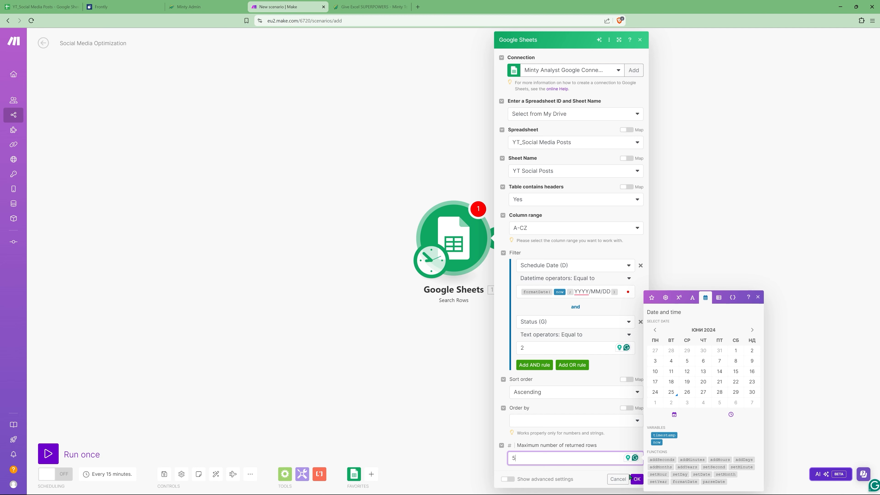
left_click(636, 478)
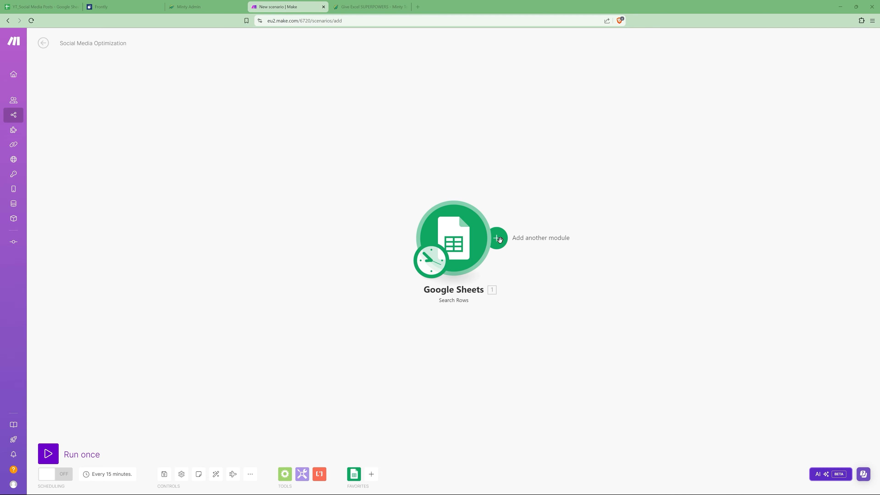
Add a Facebook Pages Create a Post with Photos module after the Search Rows module
left_click(500, 239)
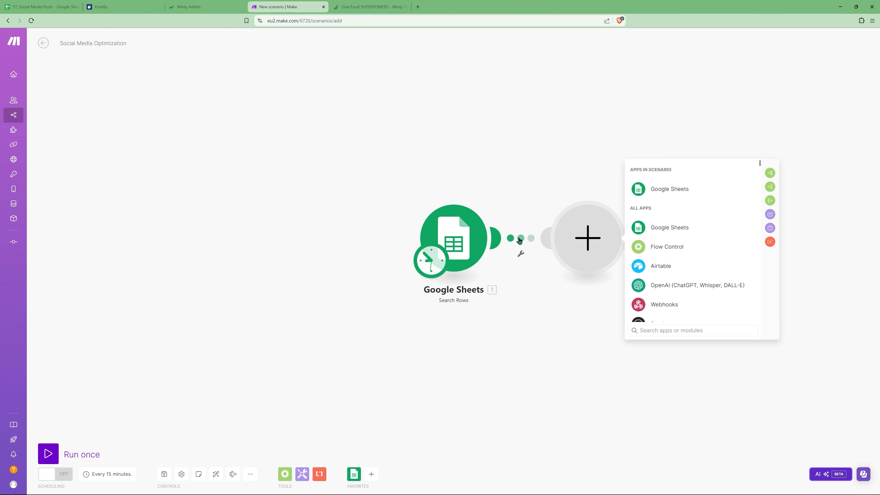
type("face")
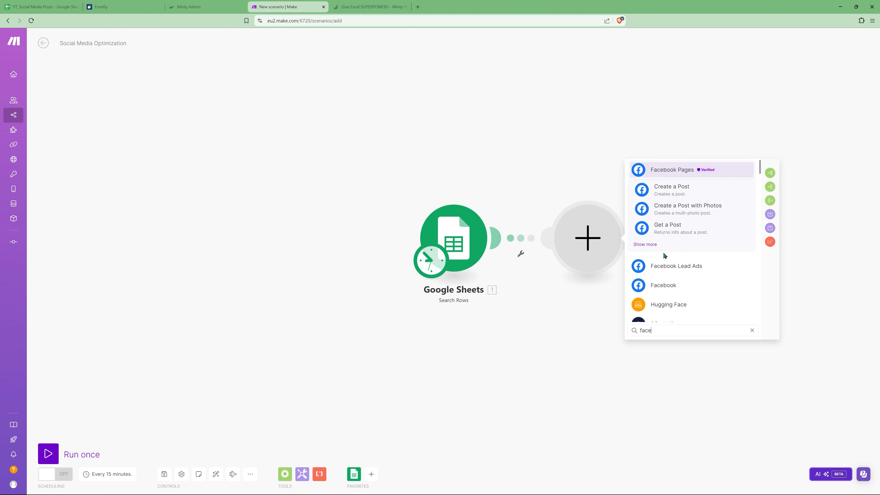
left_click(687, 210)
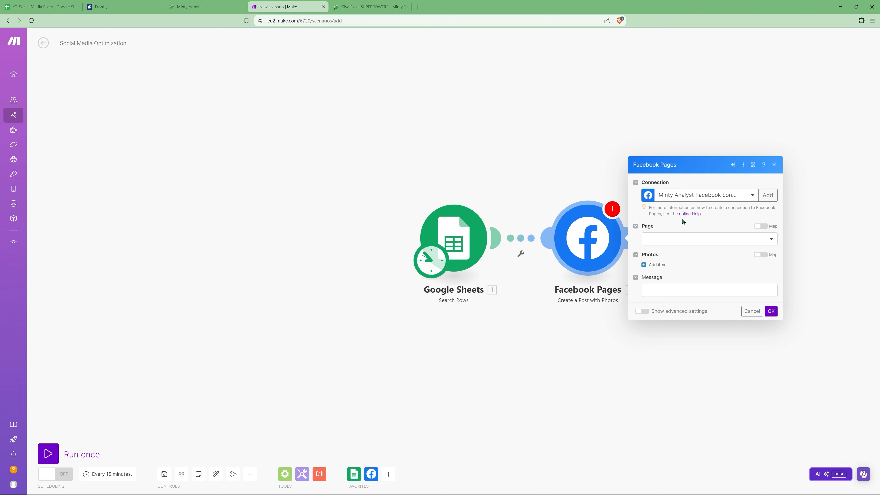
Select the Minty Analyst (Plovdiv) page for the Facebook post and add a photo item
left_click(669, 239)
left_click(668, 251)
left_click(644, 265)
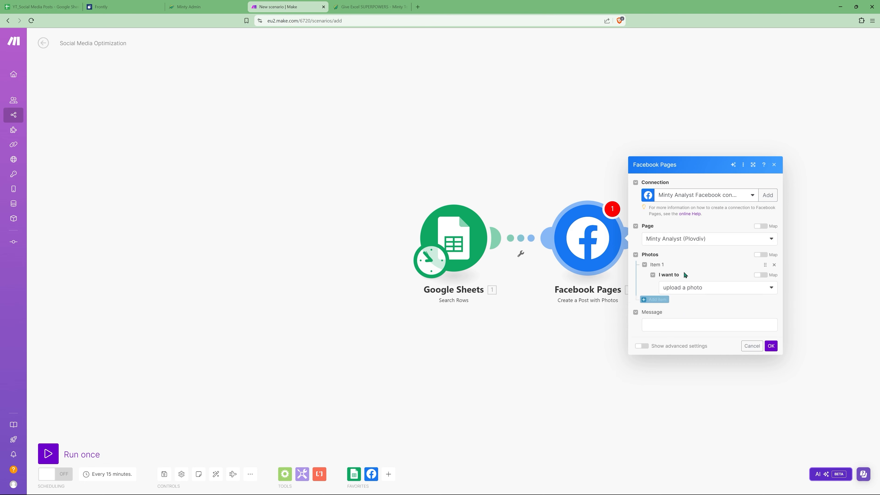
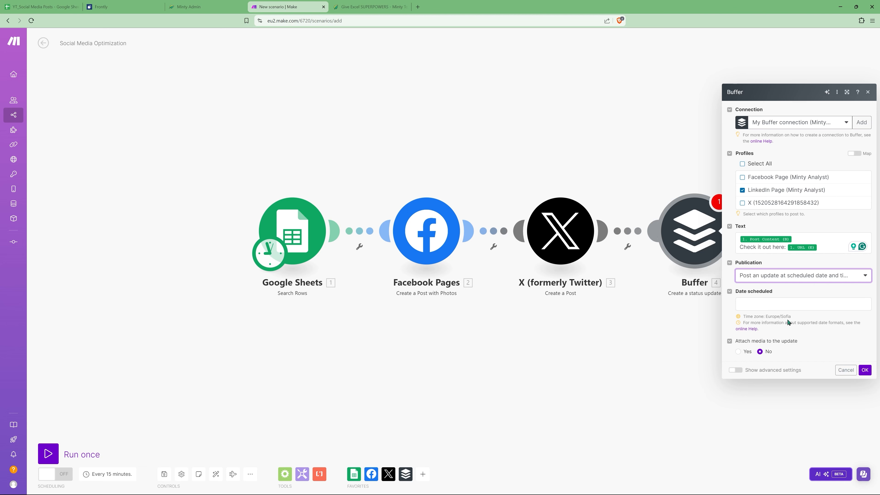
Set the Buffer update's scheduled date to an addHours function adding 22 hours to Schedule Date (D)
left_click(782, 276)
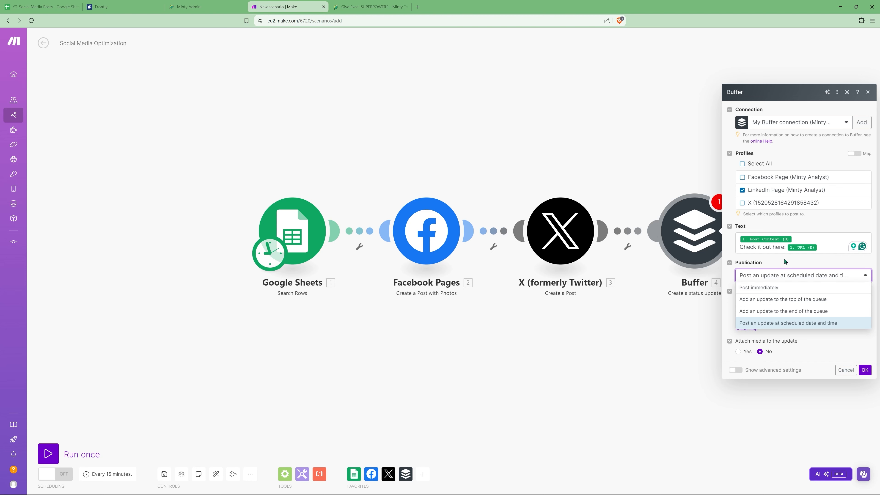
left_click(775, 276)
left_click(762, 304)
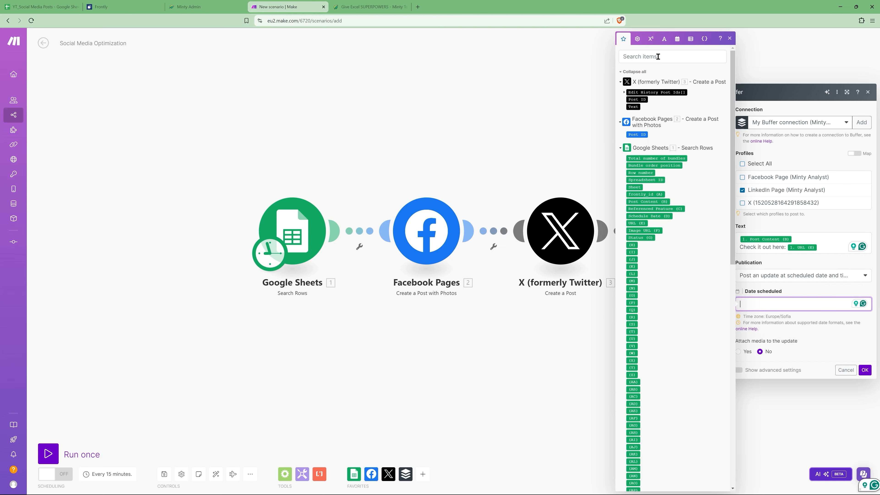
left_click(677, 38)
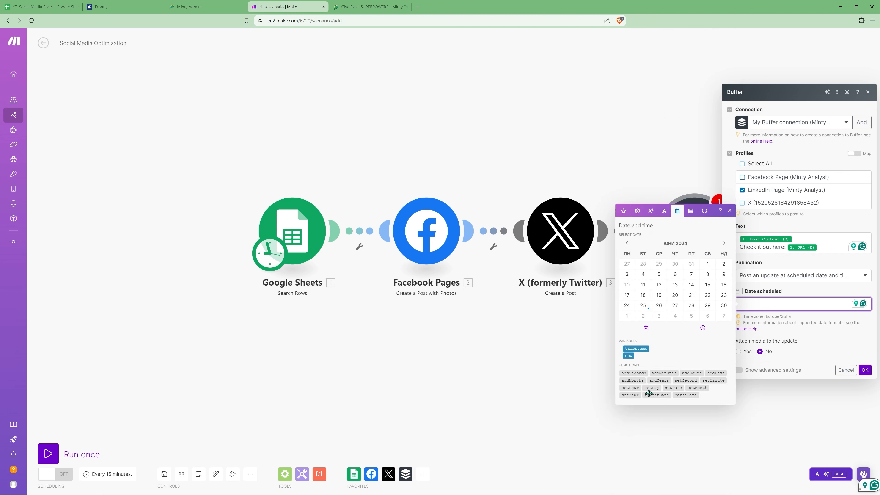
left_click(684, 374)
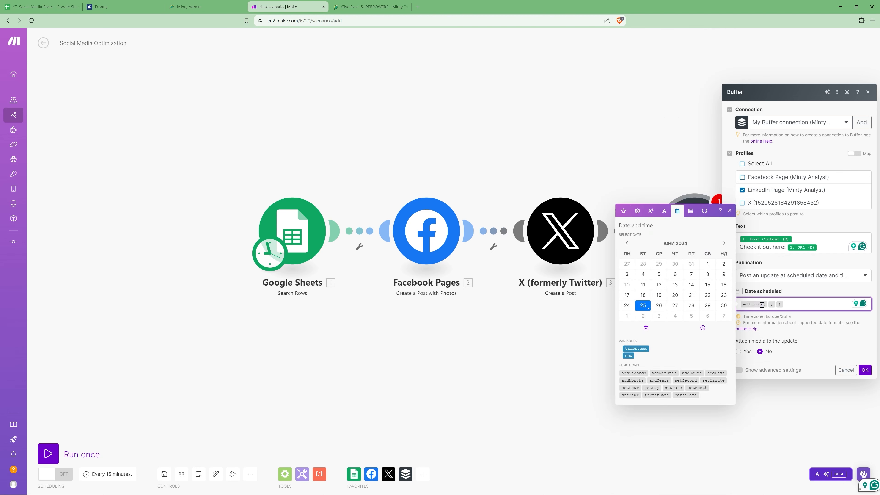
left_click(627, 214)
left_click(647, 215)
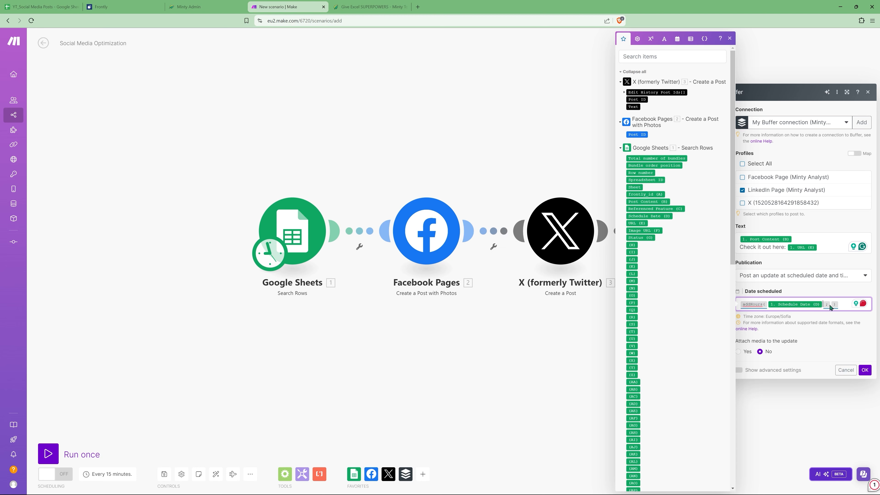
left_click(831, 305)
type("22")
Show the Buffer module's advanced settings, turn off link shortening within text, and enable attaching media to the update
left_click(738, 370)
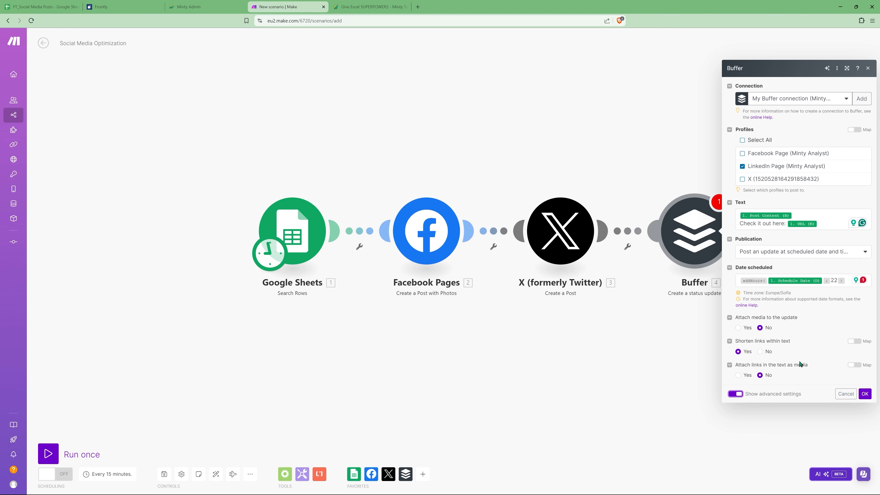
left_click(759, 352)
left_click(738, 327)
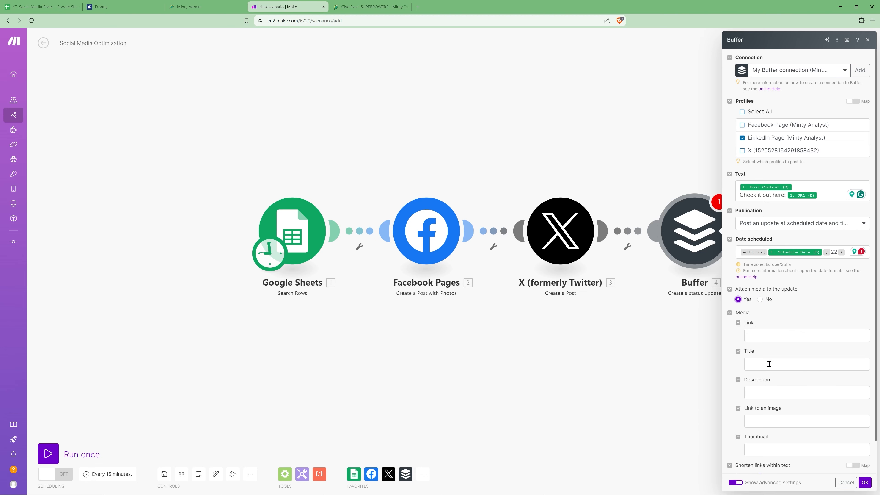
Map Image URL (F) to the Buffer update's image link and thumbnail, and save the module settings
scroll(769, 364, "down", 1)
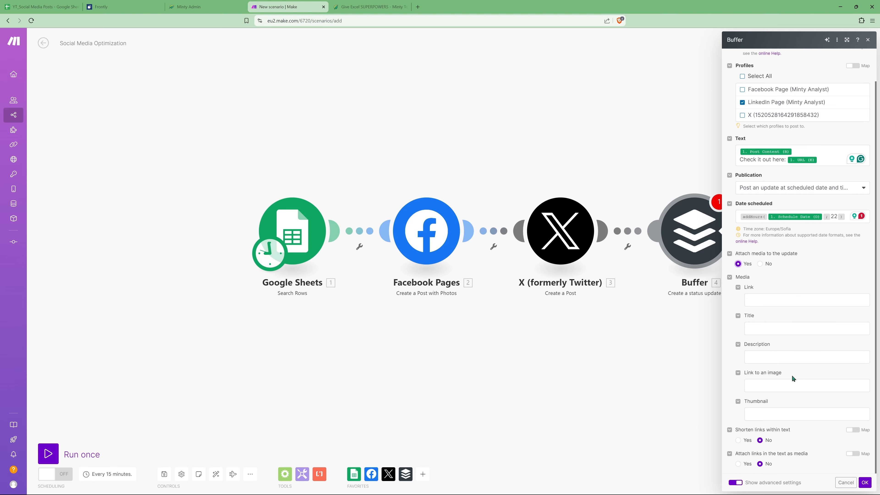
left_click(783, 387)
left_click(659, 230)
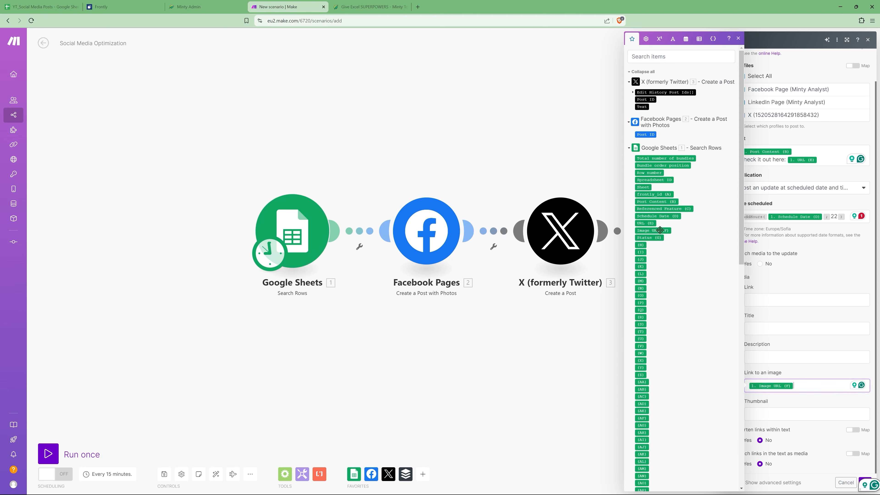
left_click(785, 413)
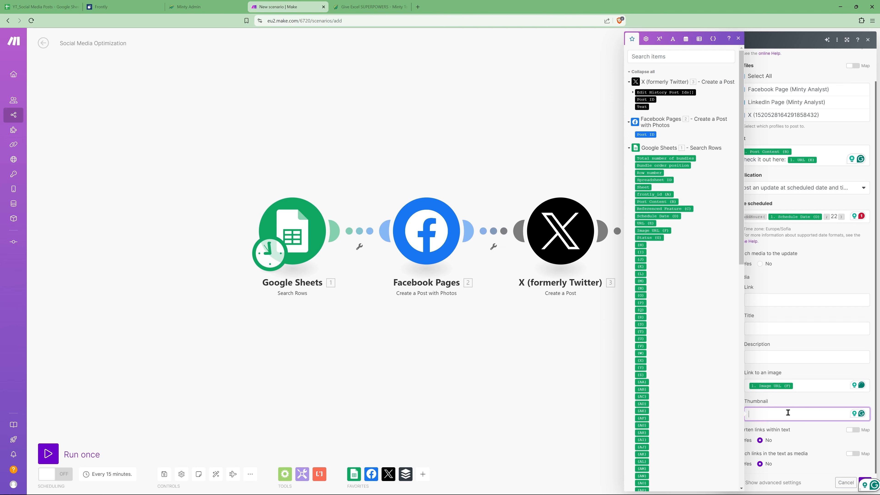
left_click(652, 230)
left_click(848, 465)
left_click(864, 482)
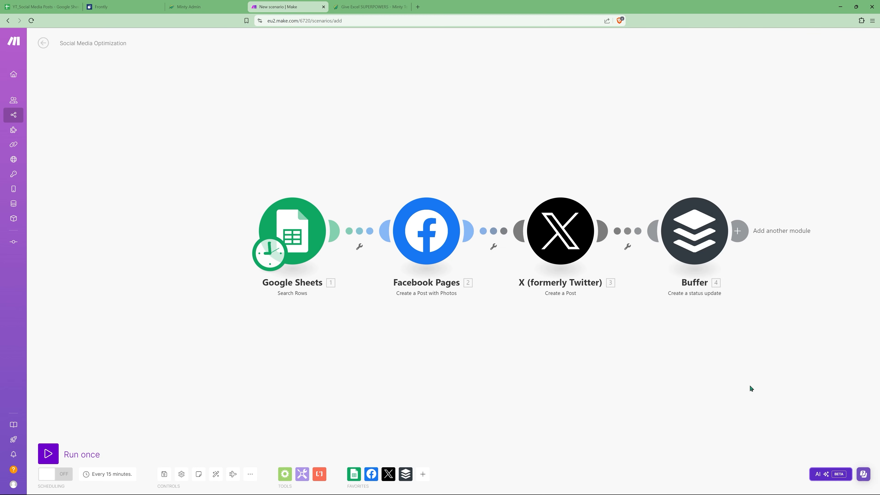
Add a Google Sheets Update a Row module after the Buffer module
left_click_drag(692, 383, 553, 387)
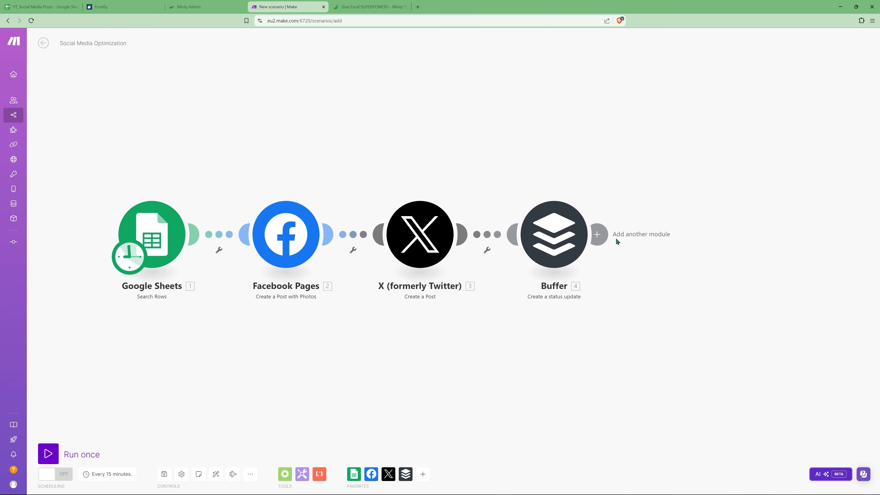
left_click(597, 237)
left_click(765, 186)
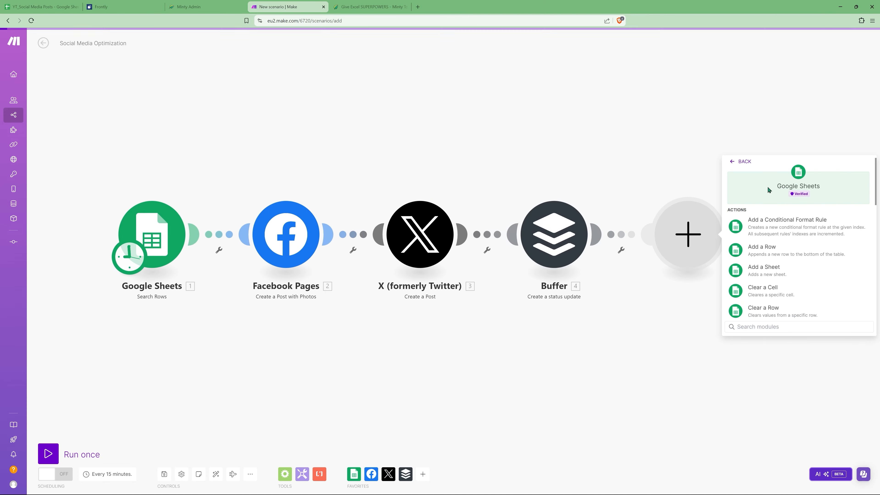
scroll(805, 282, "down", 7)
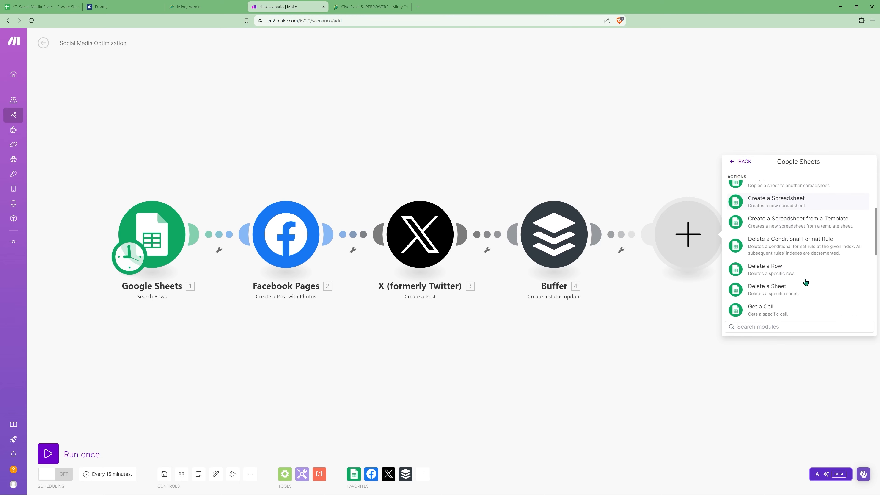
left_click(778, 286)
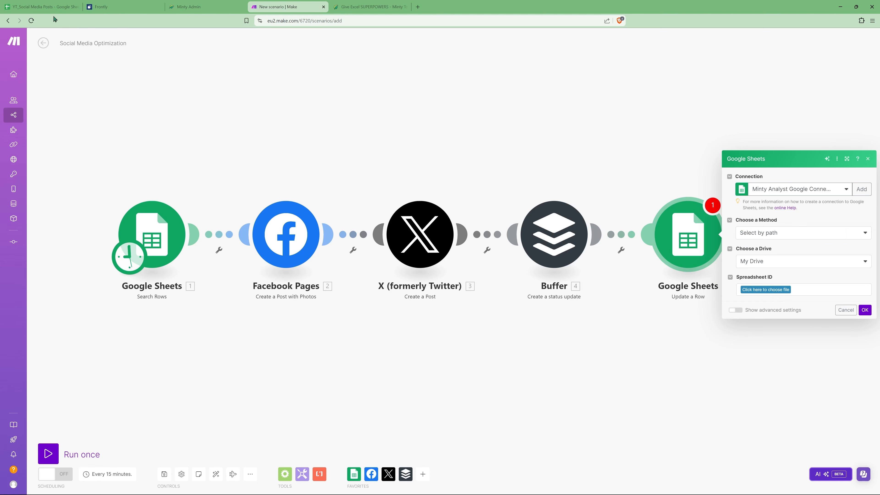
Check the status IDs in the spreadsheet, and point the Update a Row module to YT_Social Media Posts and its YT Social Posts sheet
left_click(42, 6)
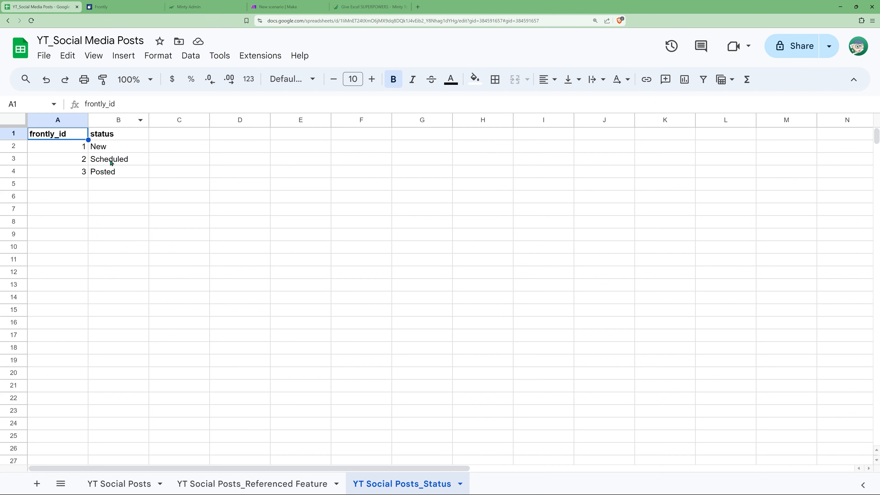
left_click(282, 7)
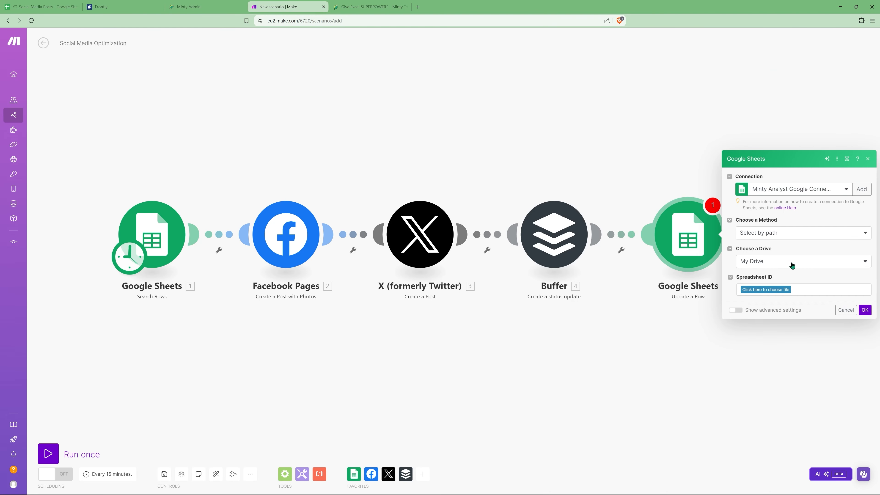
left_click(765, 289)
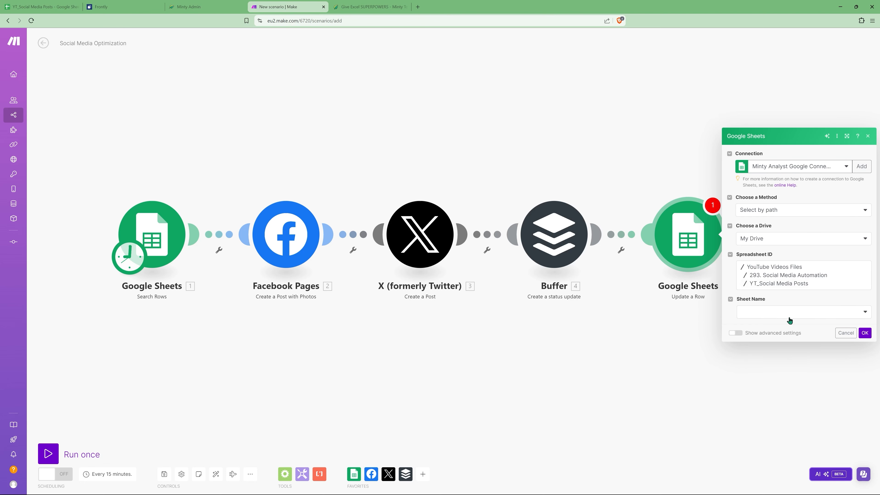
left_click(771, 314)
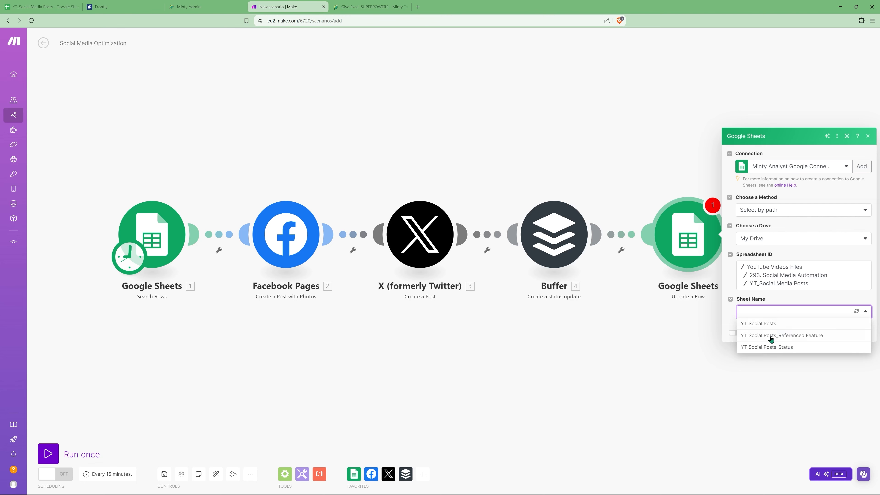
left_click(767, 323)
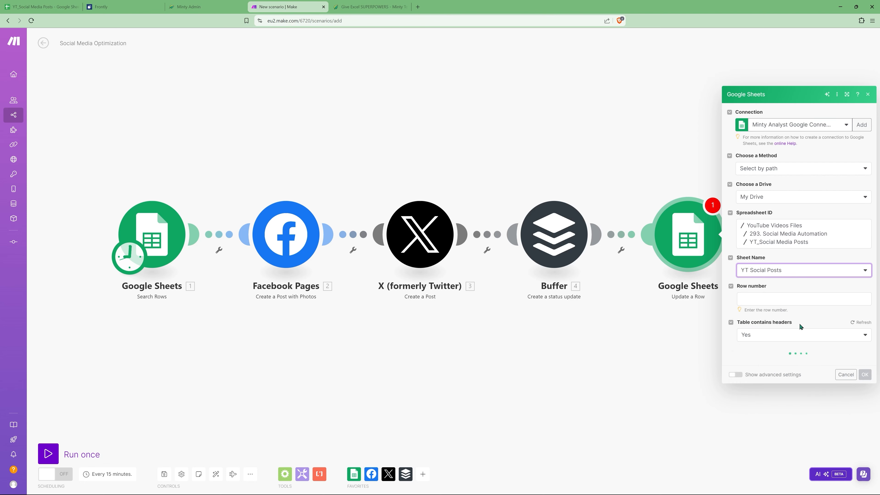
Map the Search Rows module's Row number to the Update a Row module, open its Status (G) value, and save the module settings
left_click(759, 246)
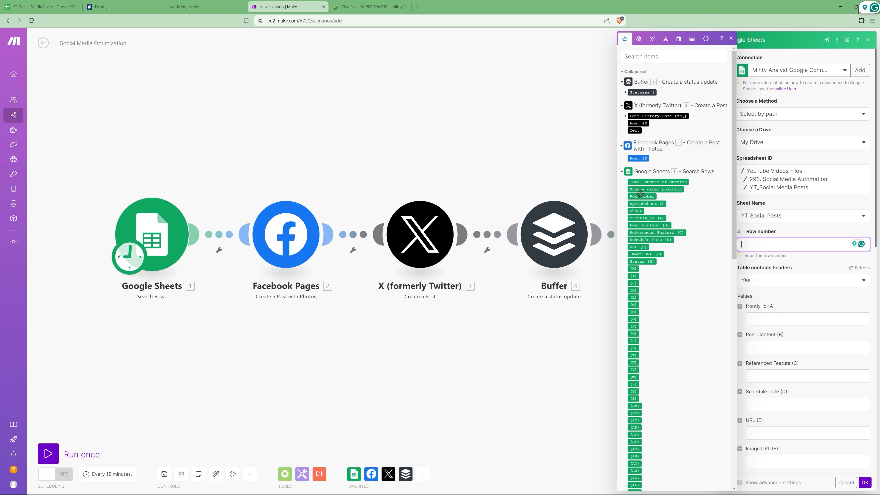
left_click(647, 196)
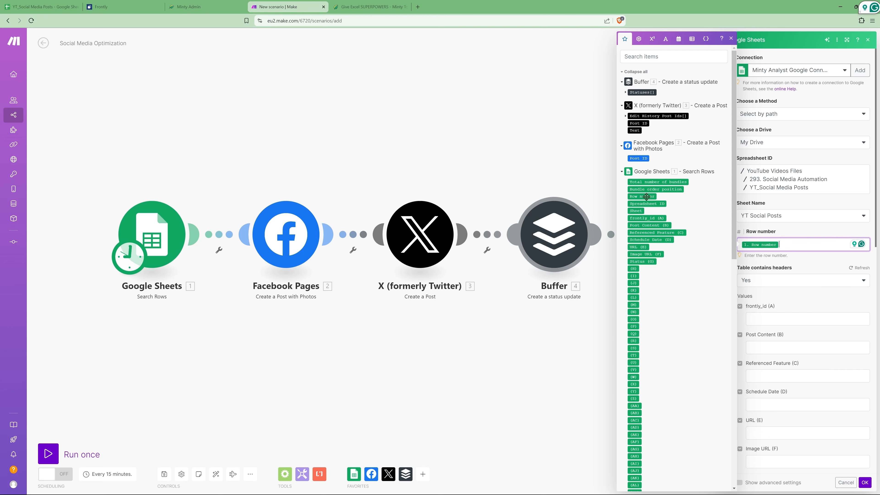
left_click(797, 334)
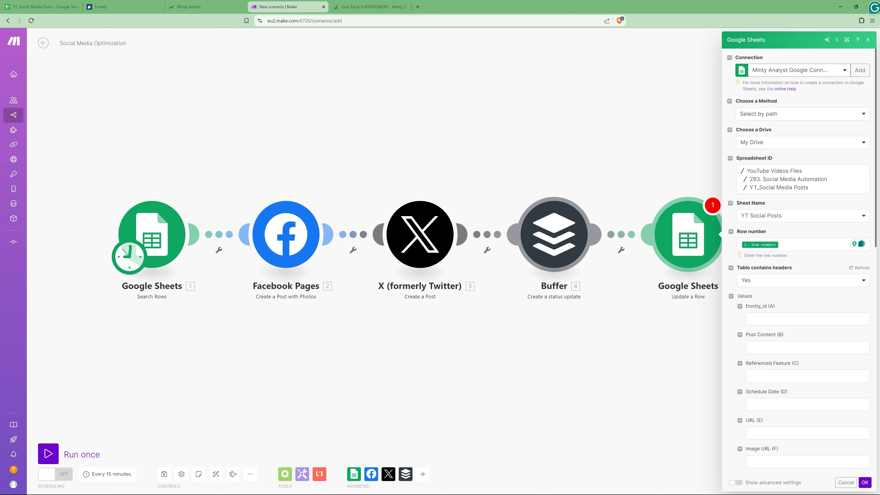
scroll(767, 342, "down", 6)
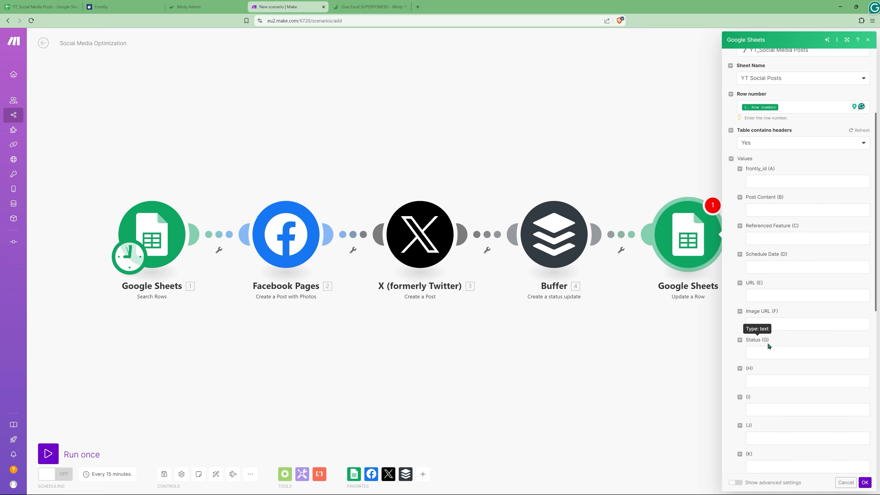
left_click(773, 282)
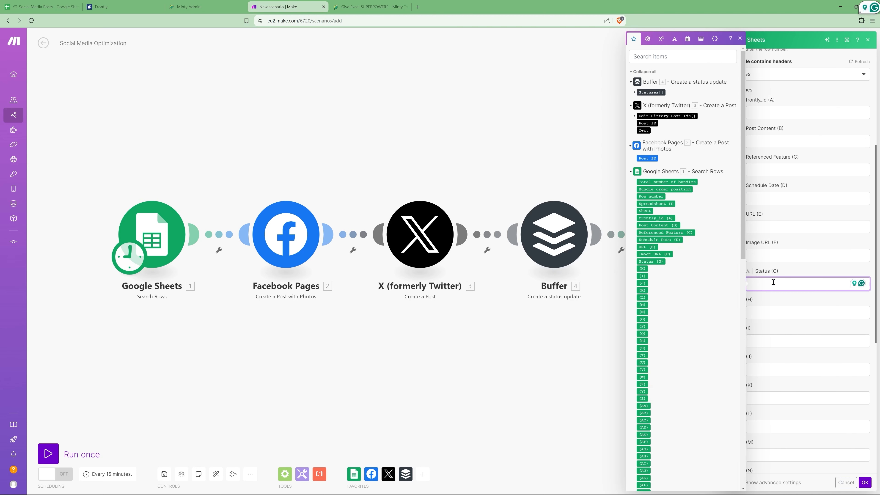
left_click(794, 272)
left_click(846, 482)
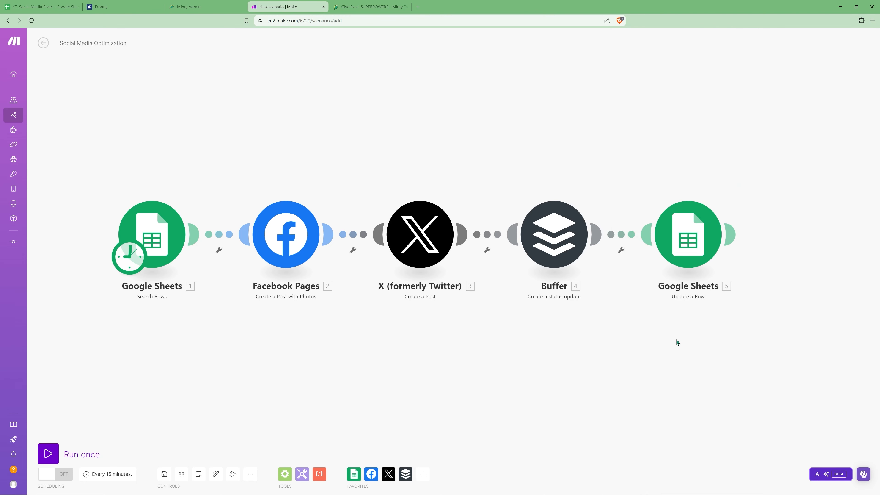
Add a Flow Control Router after the Google Sheets Update a Row module
left_click_drag(700, 369, 465, 361)
left_click(578, 237)
left_click(650, 302)
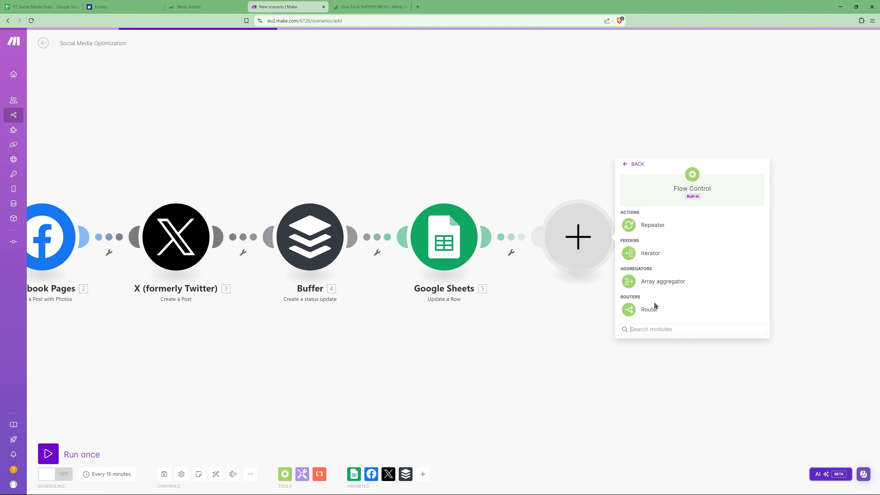
left_click(644, 312)
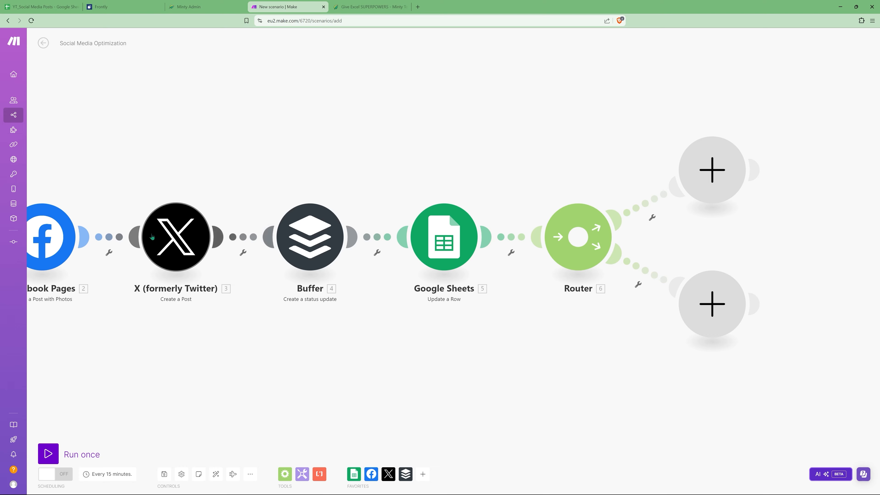
Add a Resume error handler to the Facebook Pages module, save its settings, and place it below that module
left_click_drag(173, 372, 247, 387)
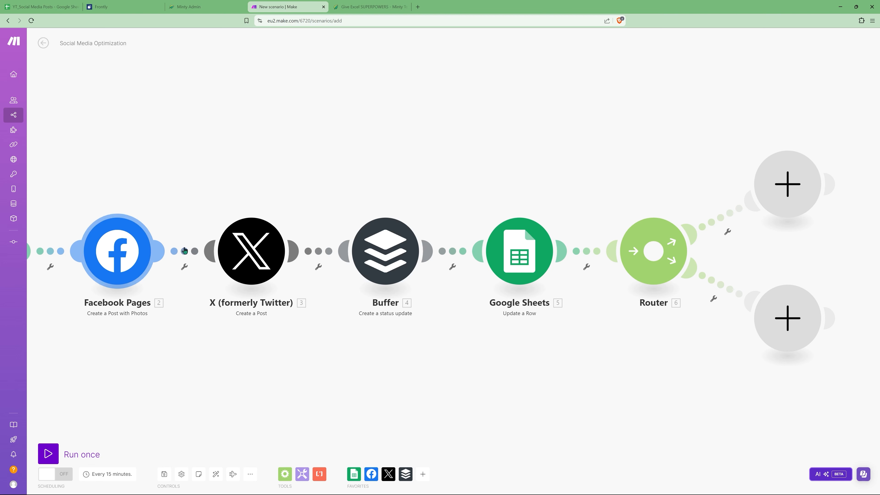
right_click(109, 255)
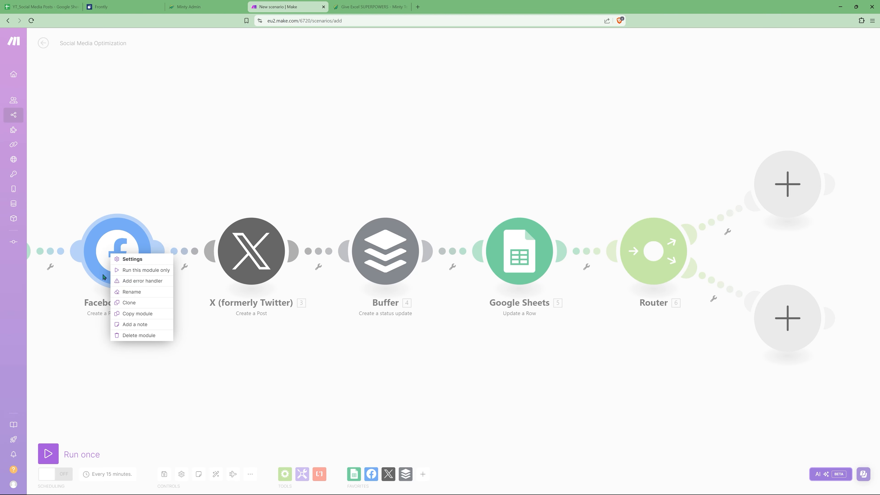
left_click(148, 280)
left_click(341, 329)
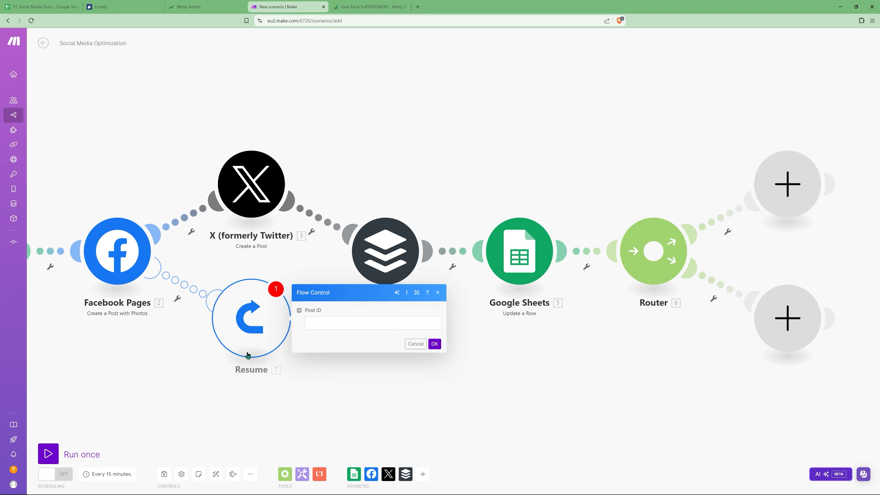
left_click(339, 326)
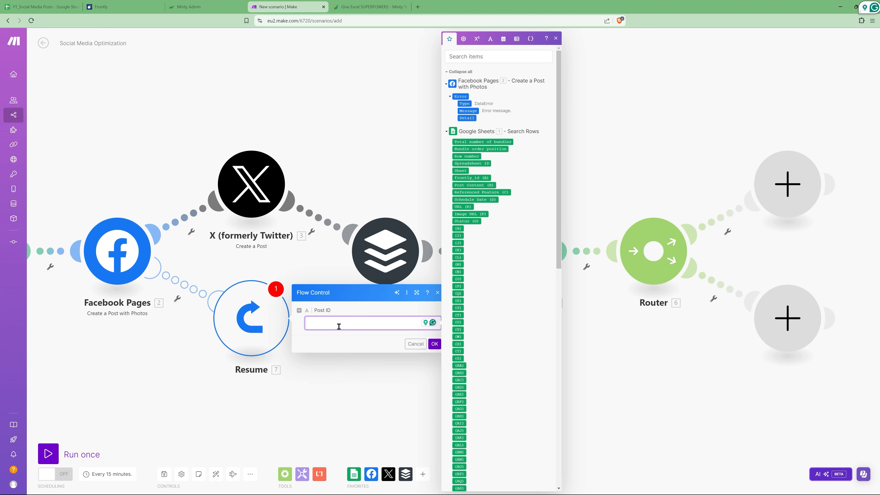
left_click(434, 343)
left_click_drag(250, 326, 150, 358)
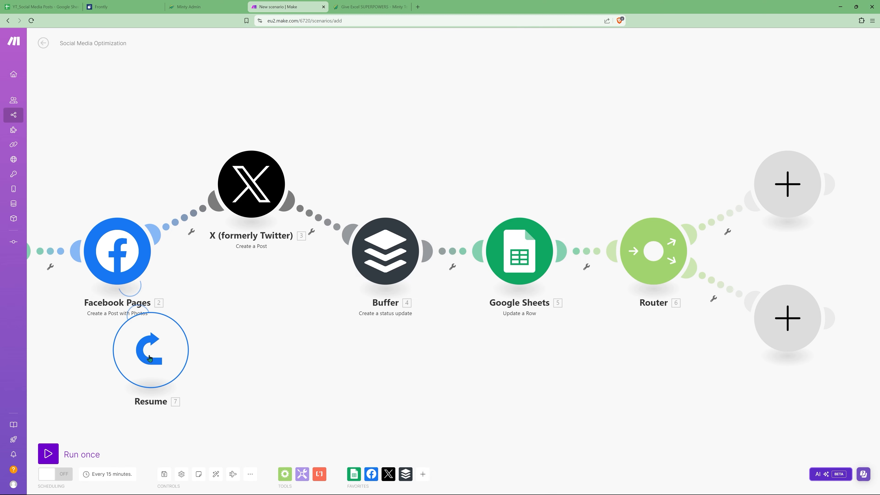
Add a Resume error handler with Post ID 0 to the X module and place it below that module
right_click(261, 184)
left_click(288, 211)
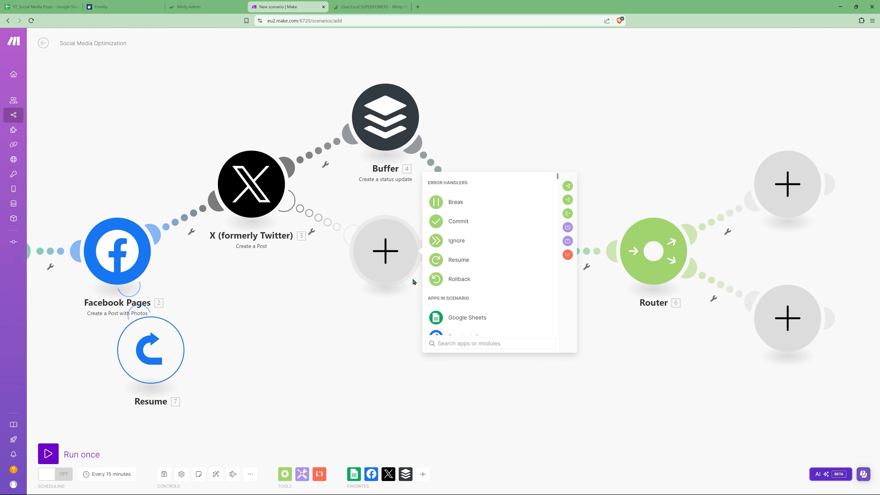
left_click(458, 260)
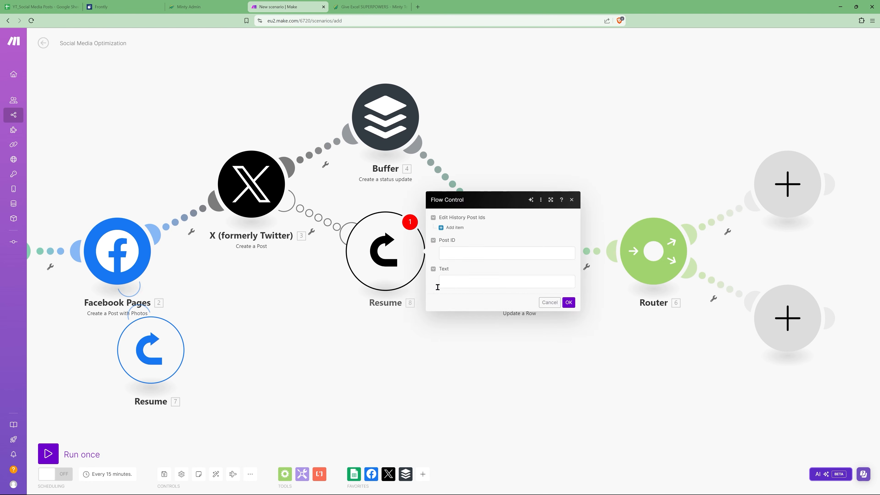
left_click(459, 256)
type("0")
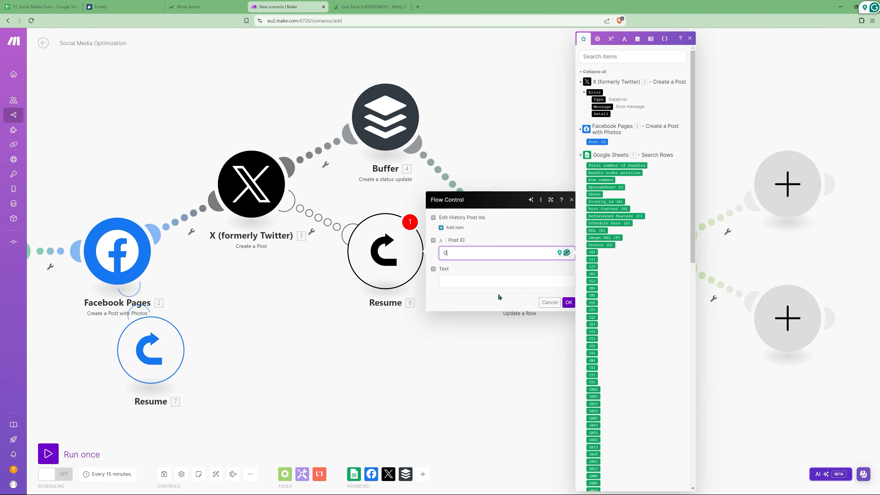
left_click(569, 302)
left_click_drag(385, 251, 273, 313)
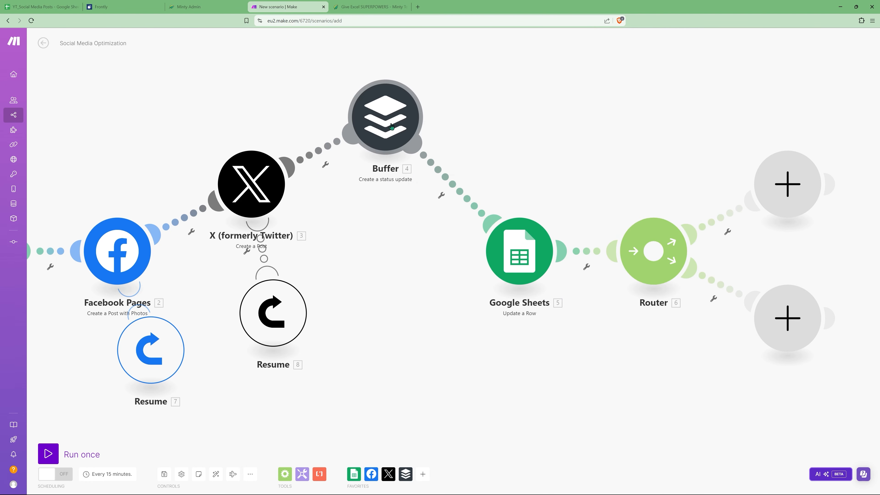
Add a Resume error handler to the Buffer module with one status item whose Status ID is 0
right_click(393, 127)
left_click(425, 153)
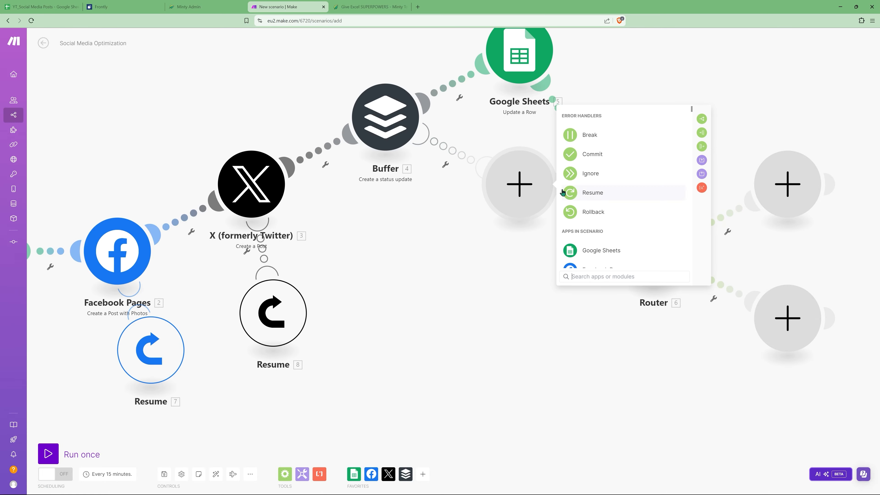
left_click(545, 274)
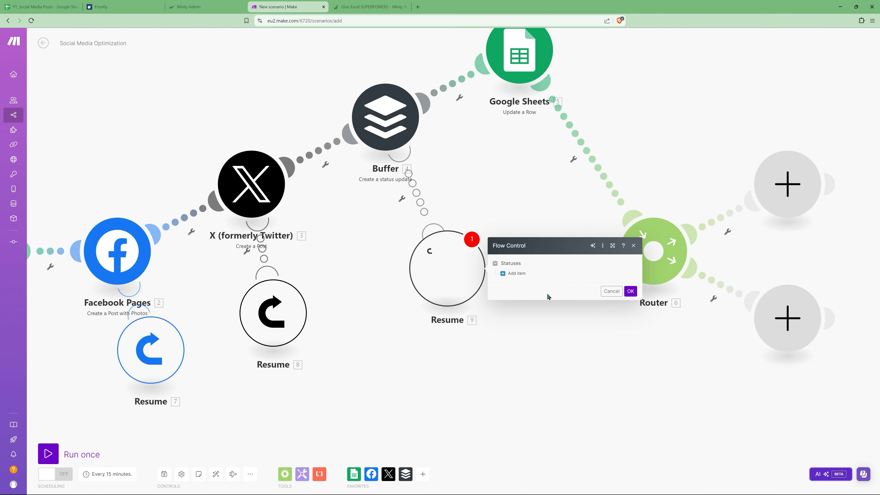
left_click(513, 273)
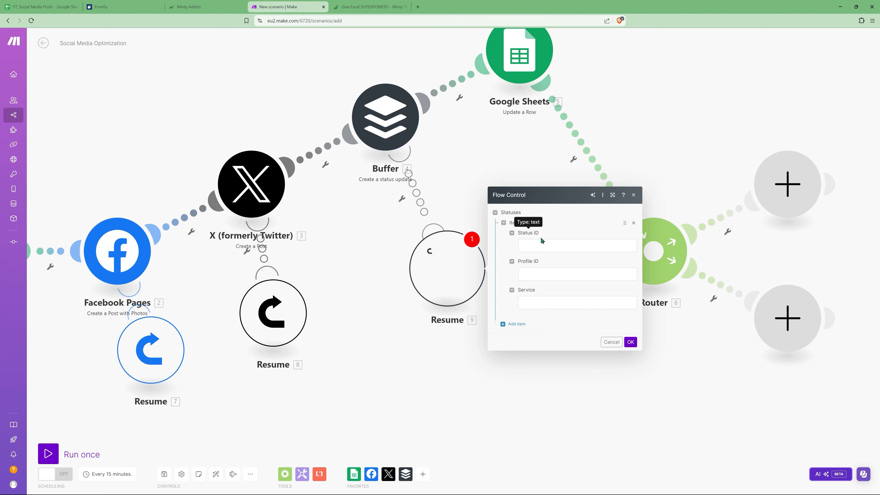
left_click(540, 247)
type("0")
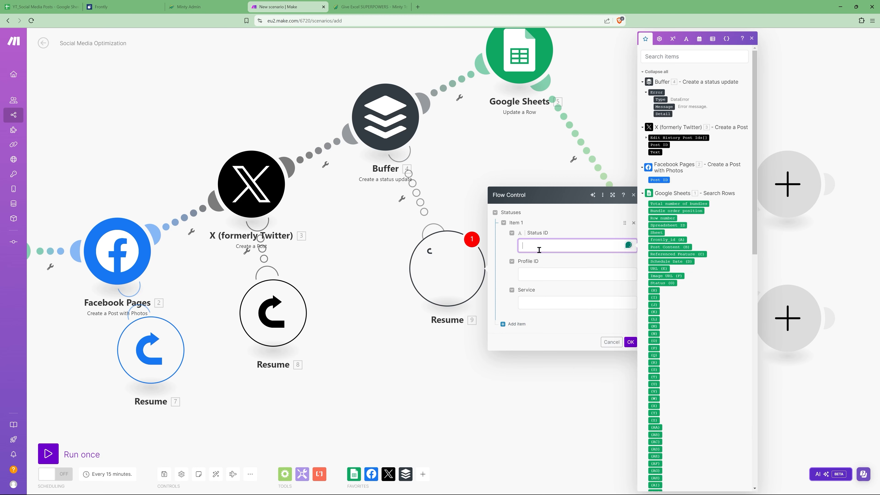
left_click(630, 341)
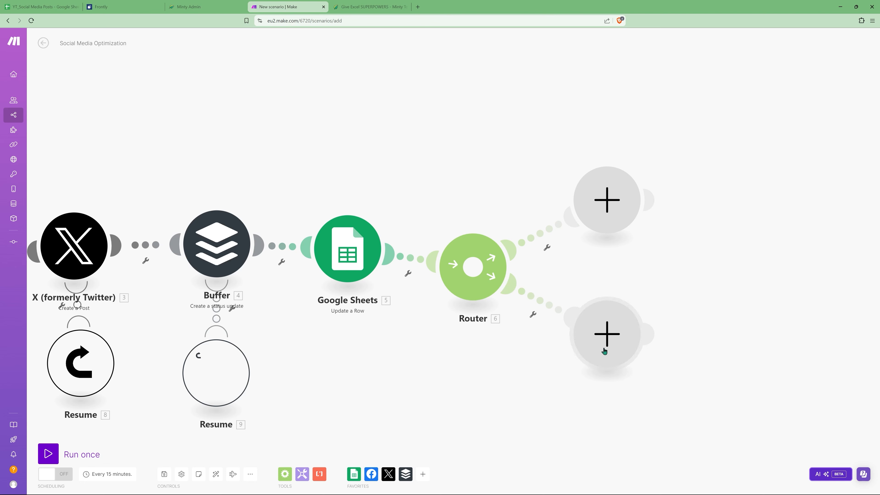
Add an Email Send an Email module to the Router's upper route
left_click(610, 205)
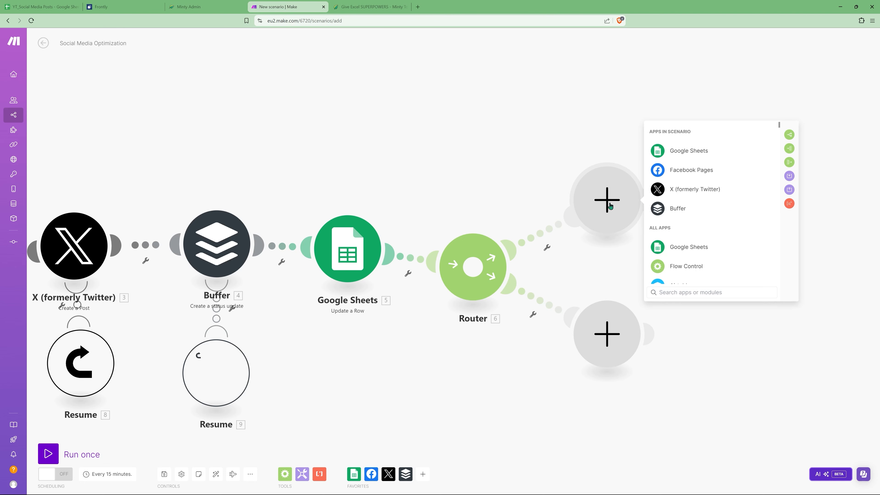
type("email")
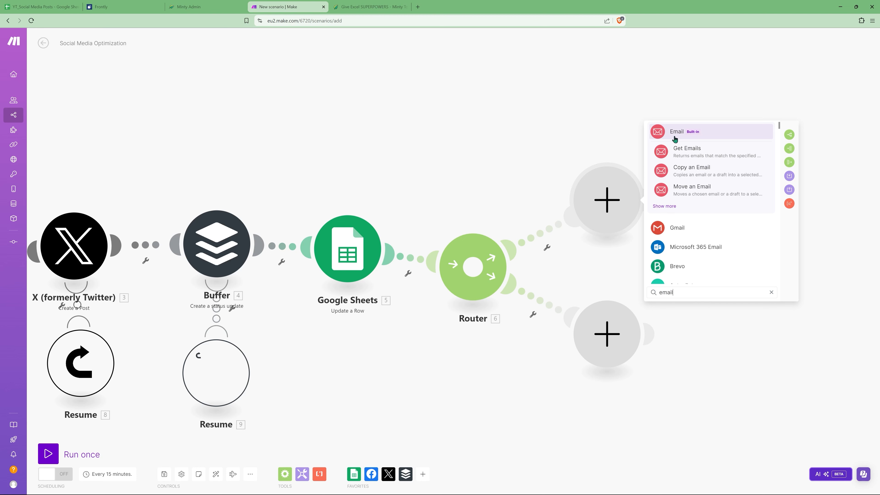
left_click(677, 133)
scroll(706, 226, "down", 3)
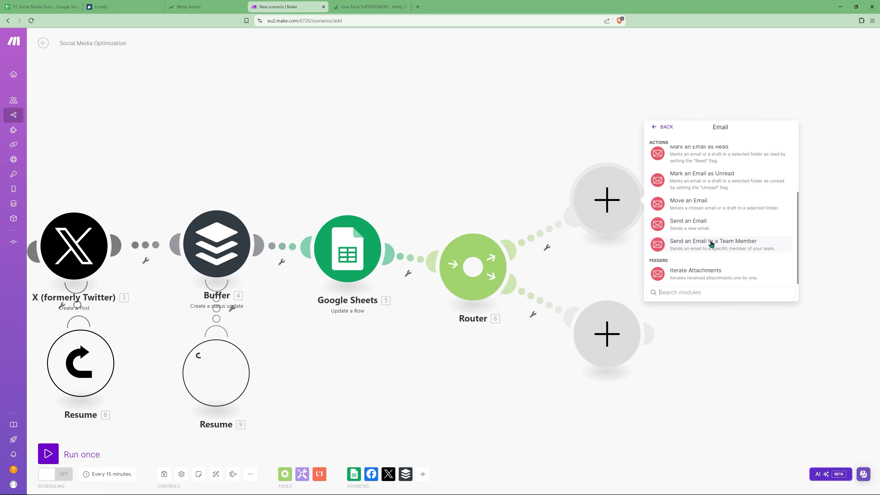
left_click(700, 229)
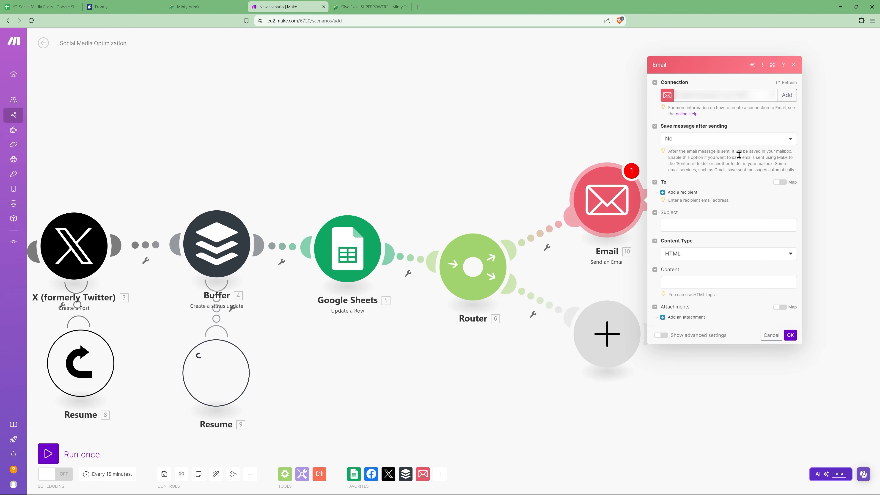
Add a recipient entry to the Send an Email module
left_click(684, 226)
left_click(682, 192)
left_click(689, 195)
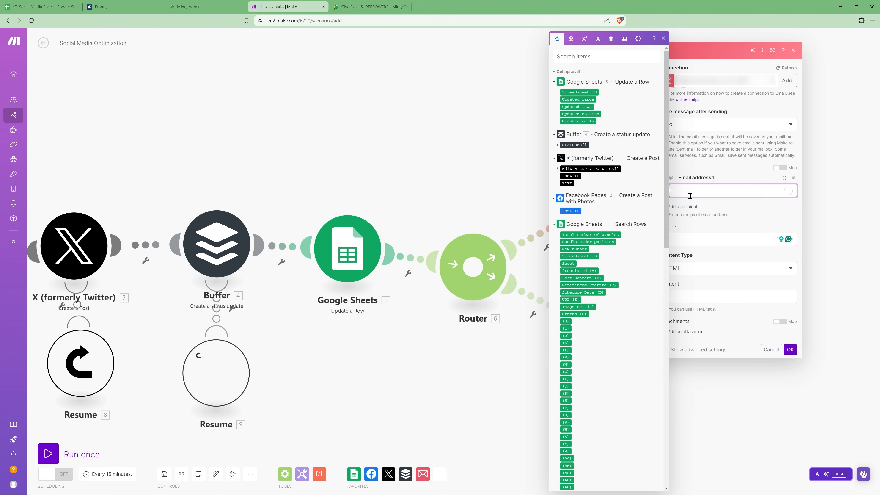
left_click(755, 217)
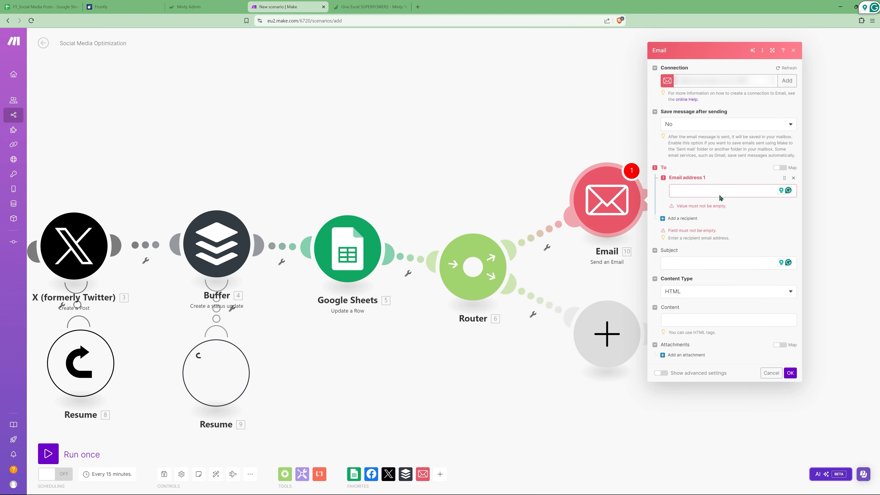
Set the subject to "Minty Tools Promo Post - All Good" and the content to "All Good!", fill in the recipient's email address, and save
left_click(704, 263)
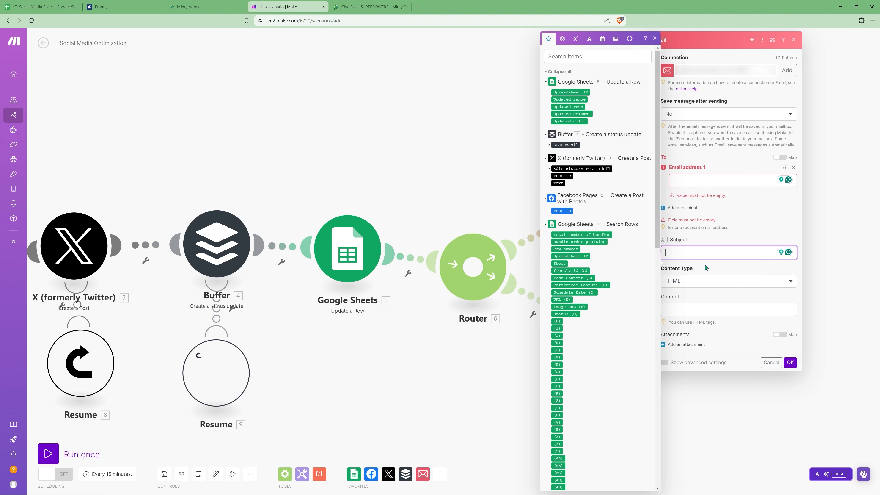
type("Minty Tools Promo Post - All Good")
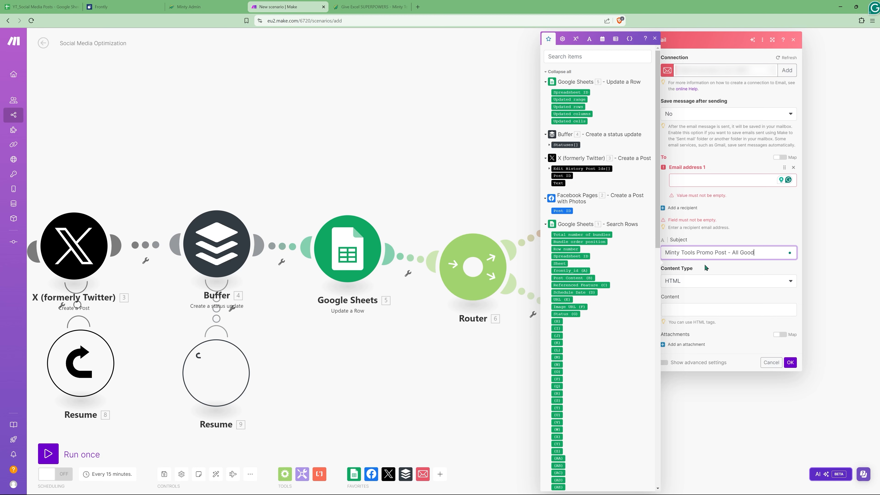
left_click(705, 267)
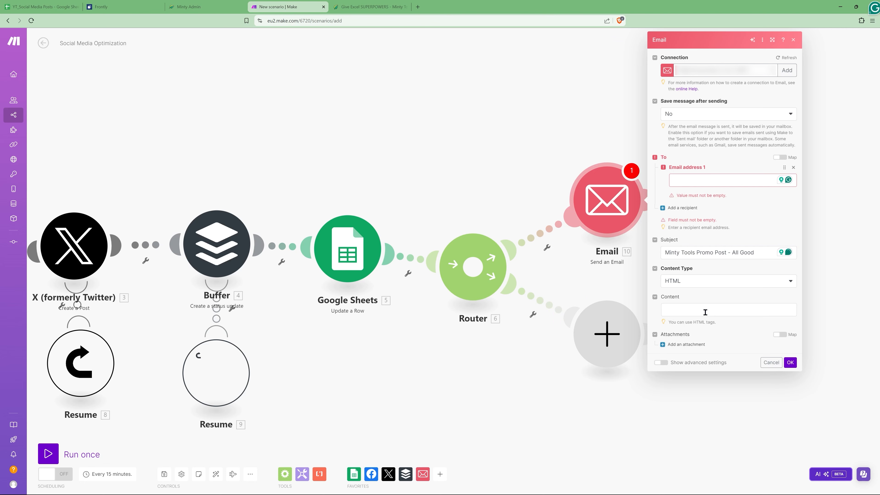
left_click(705, 312)
type("All Go")
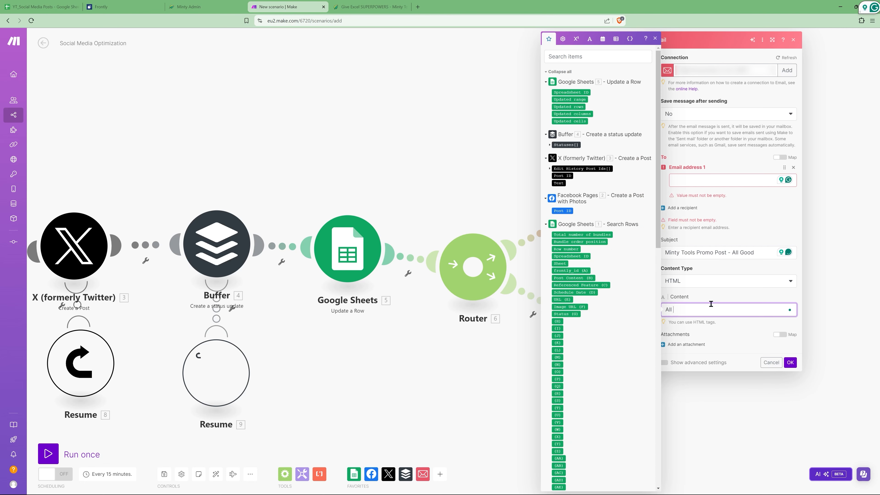
type("od!")
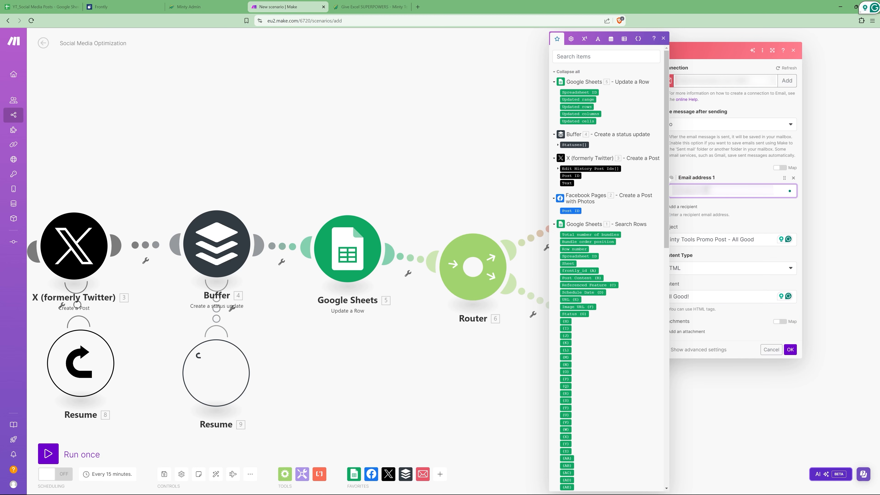
left_click(789, 350)
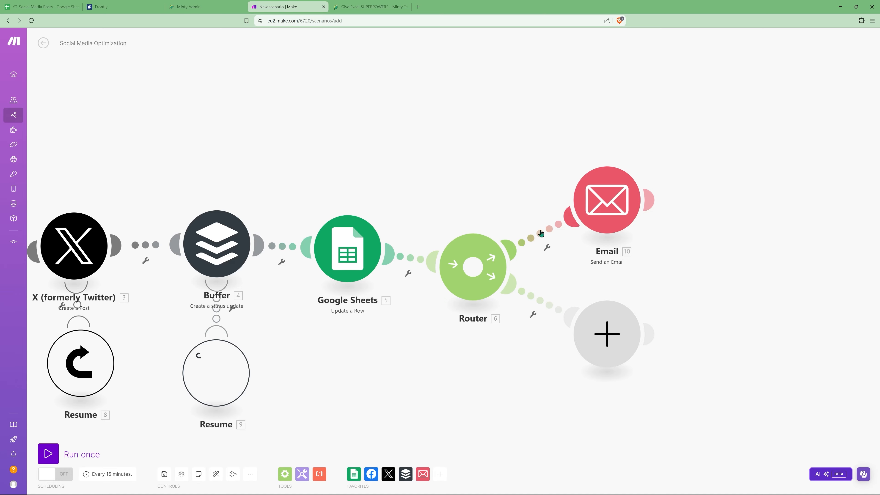
Set up a filter on the Router's route to the Email module and label it "No Errors"
left_click(547, 249)
left_click(568, 235)
left_click(594, 183)
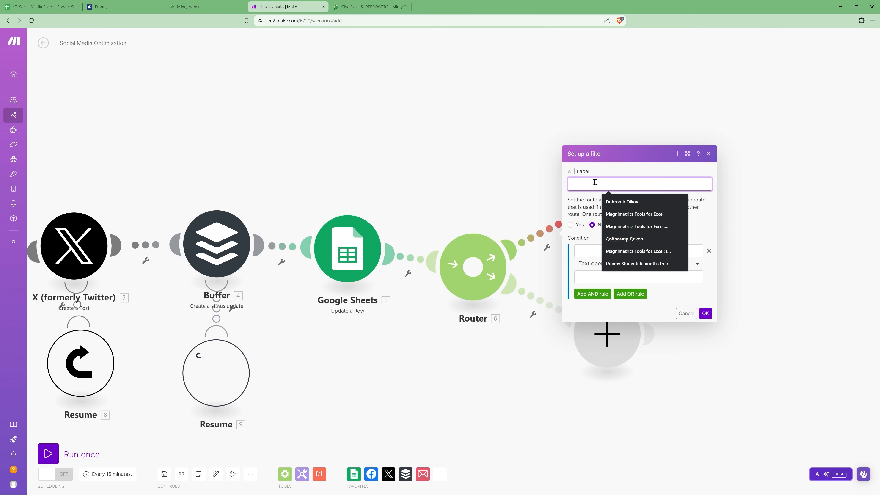
type("No Errors")
key("Tab")
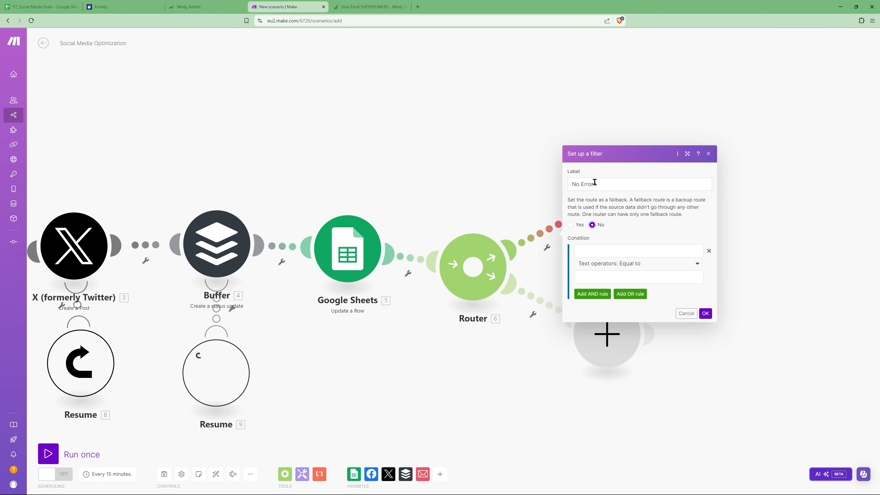
Set the filter's first condition to the Facebook Pages Post ID, text operator Not equal to, value 0
left_click(600, 248)
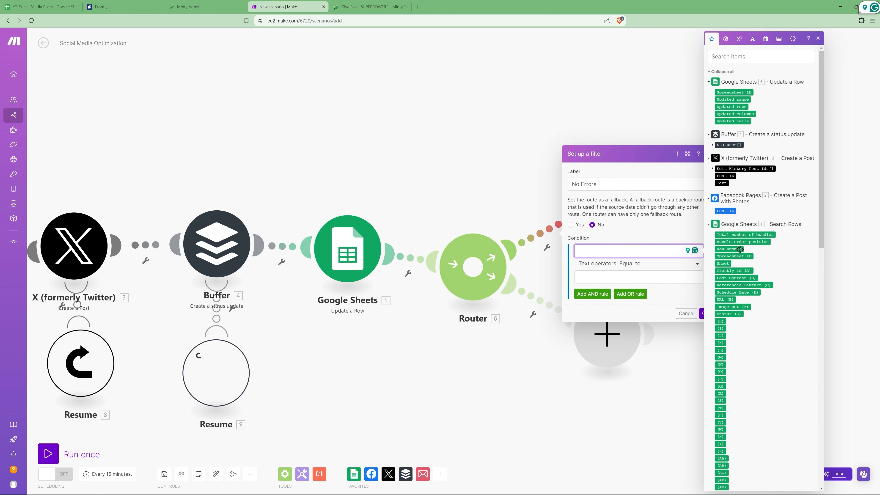
left_click(727, 211)
left_click(629, 264)
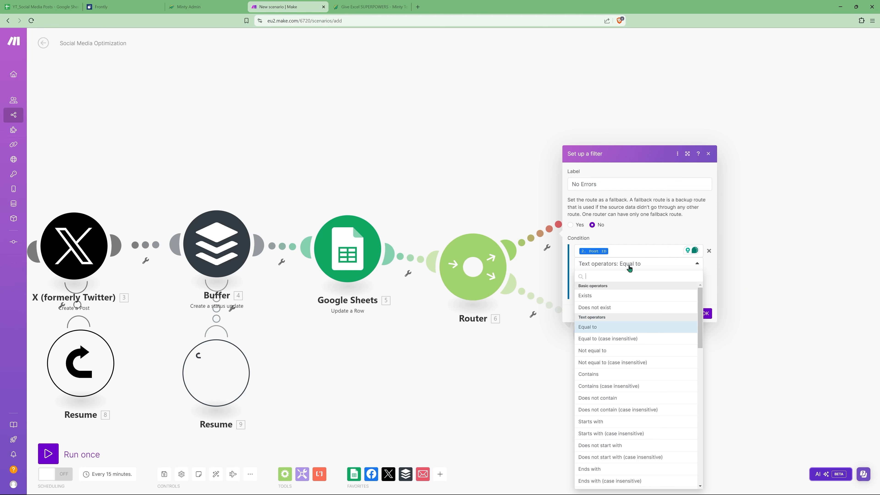
left_click(593, 353)
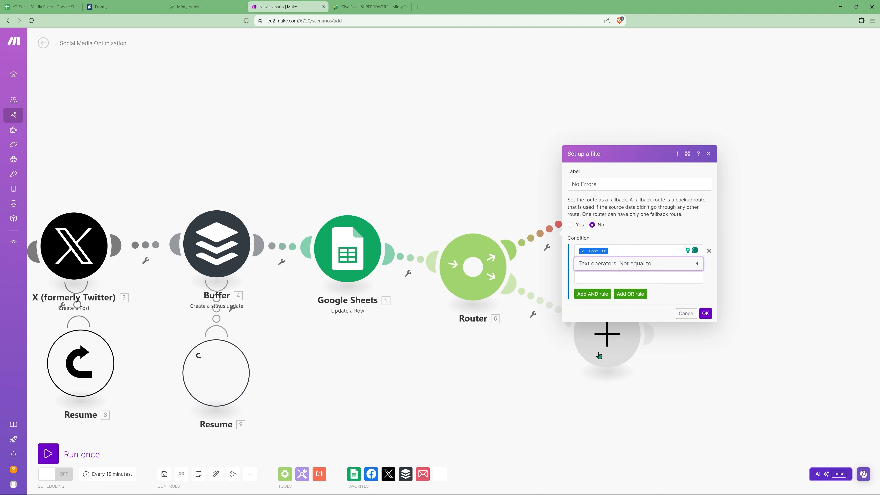
left_click(620, 277)
type("0")
Add an AND rule requiring the X Post ID to be Not equal to 0
left_click(592, 294)
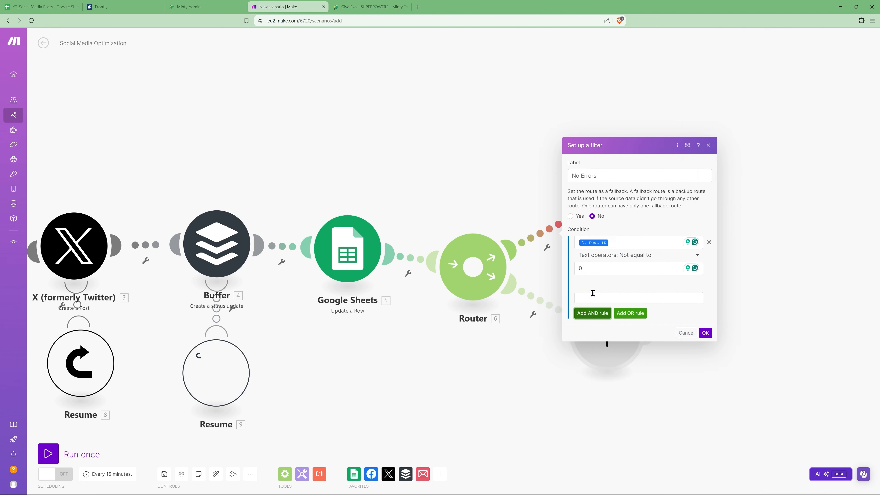
left_click(607, 283)
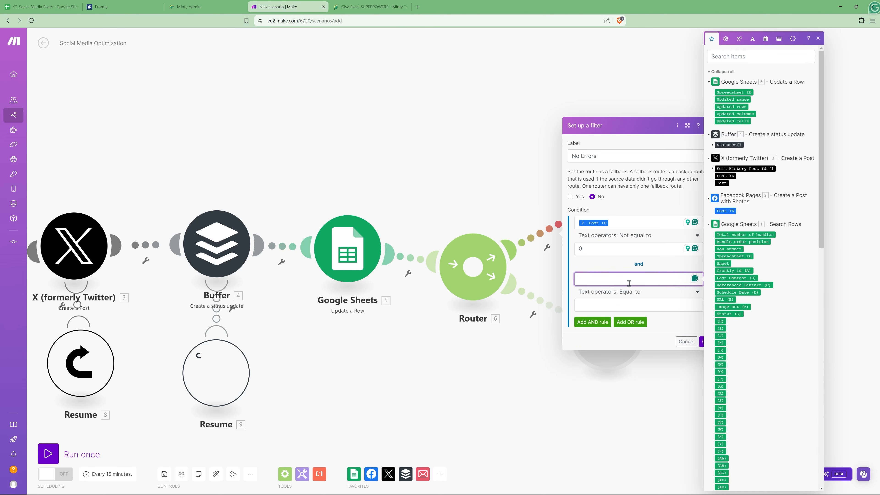
left_click(730, 176)
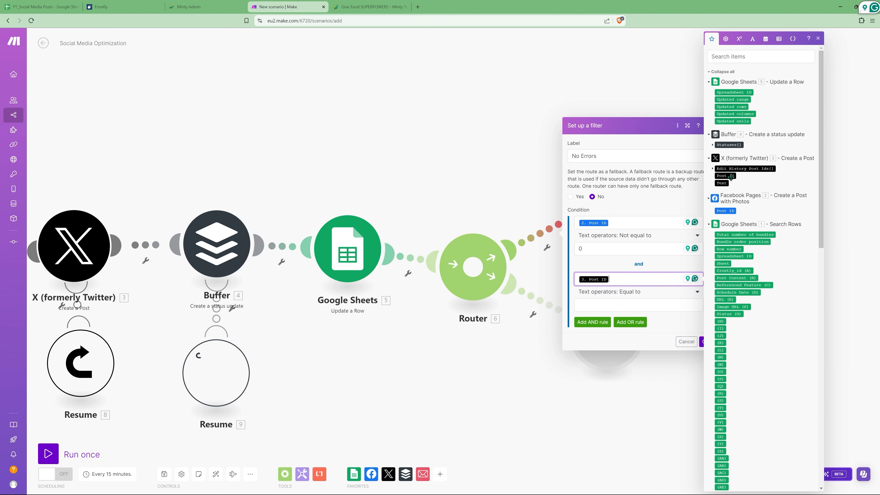
left_click(637, 293)
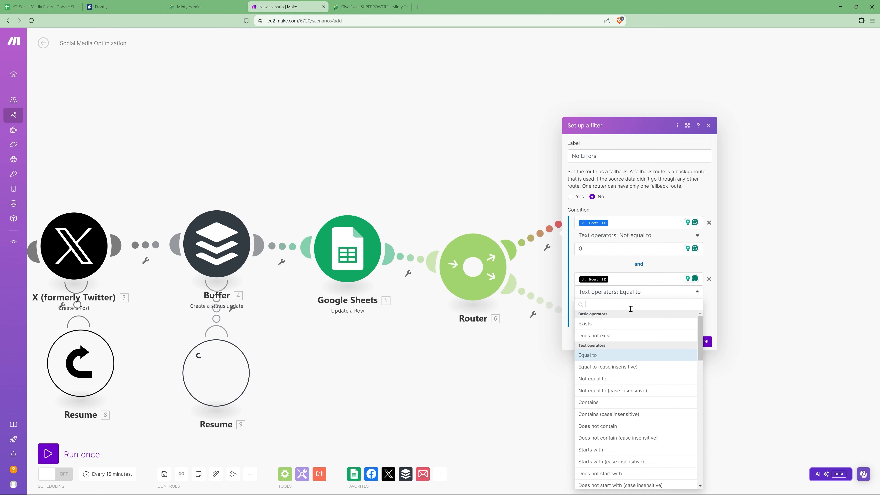
left_click(611, 383)
left_click(621, 307)
type("0")
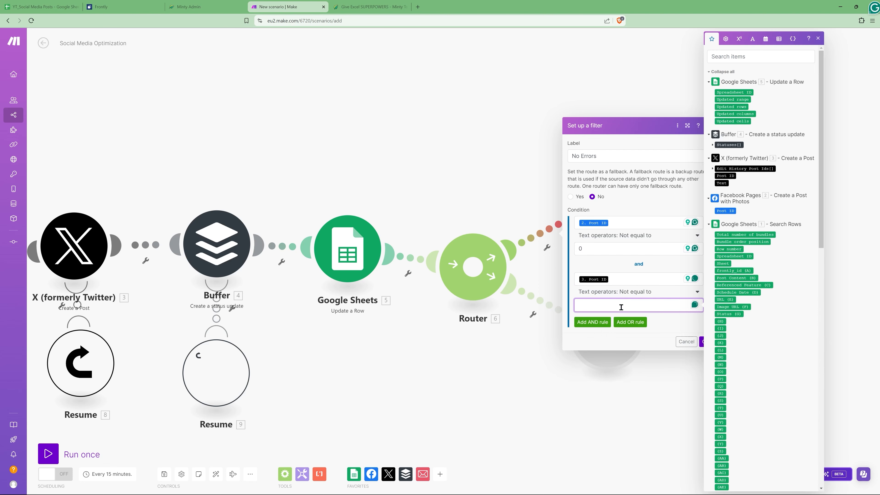
Add an AND rule requiring the Buffer Statuses[] Status ID to be Not equal to 0, and save the filter
left_click(605, 324)
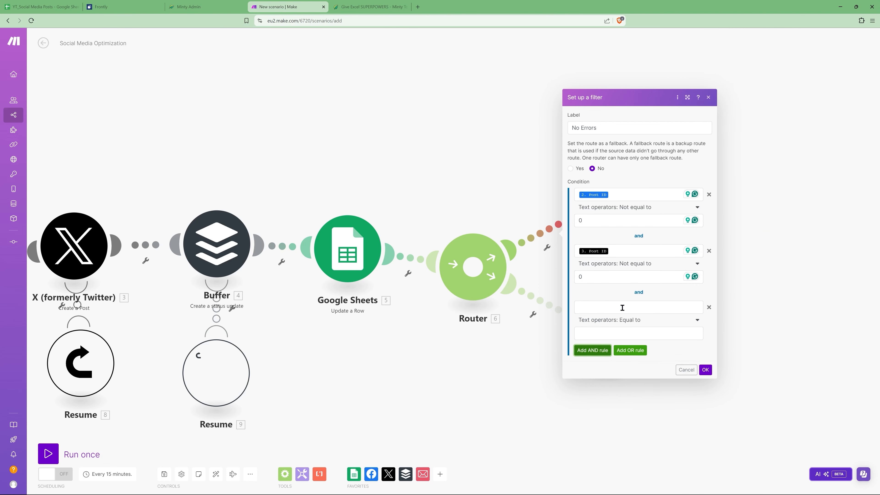
left_click(622, 306)
left_click(727, 145)
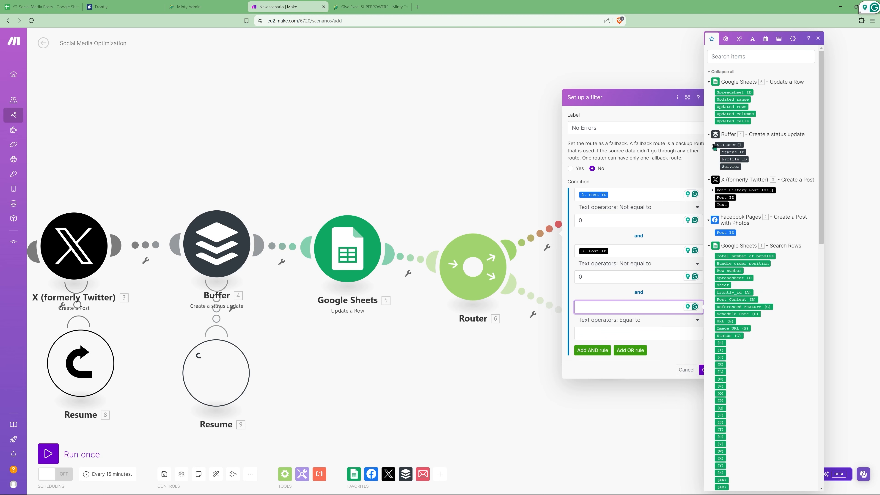
left_click(731, 152)
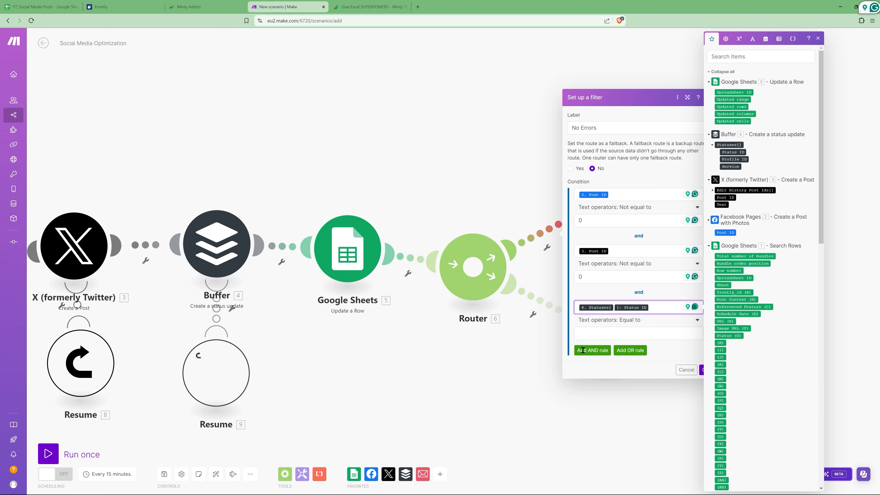
left_click(604, 320)
left_click(596, 412)
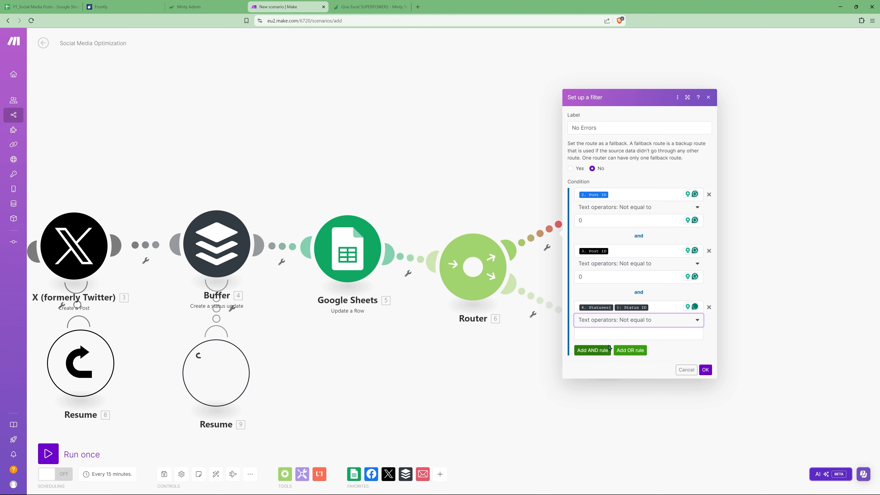
left_click(608, 334)
type("0")
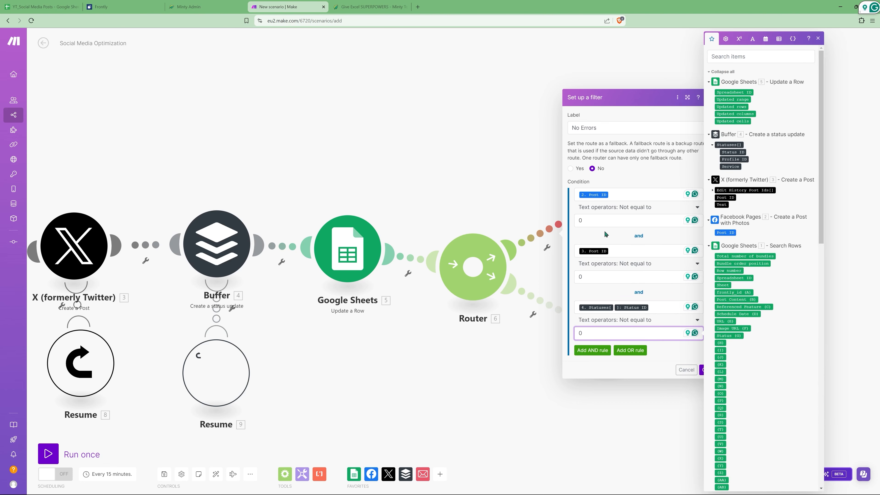
left_click(701, 370)
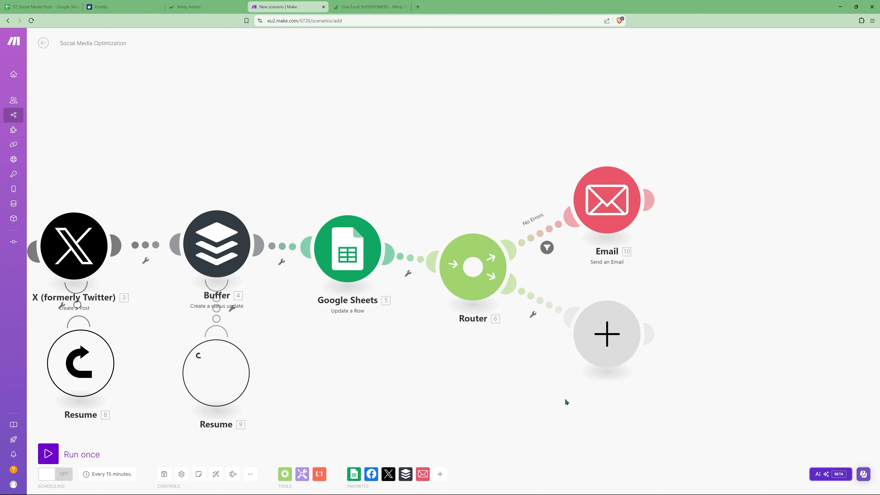
Add an Email Send an Email module to the Router's lower route and fill in the recipient's email address
left_click(597, 330)
left_click(675, 362)
left_click(706, 361)
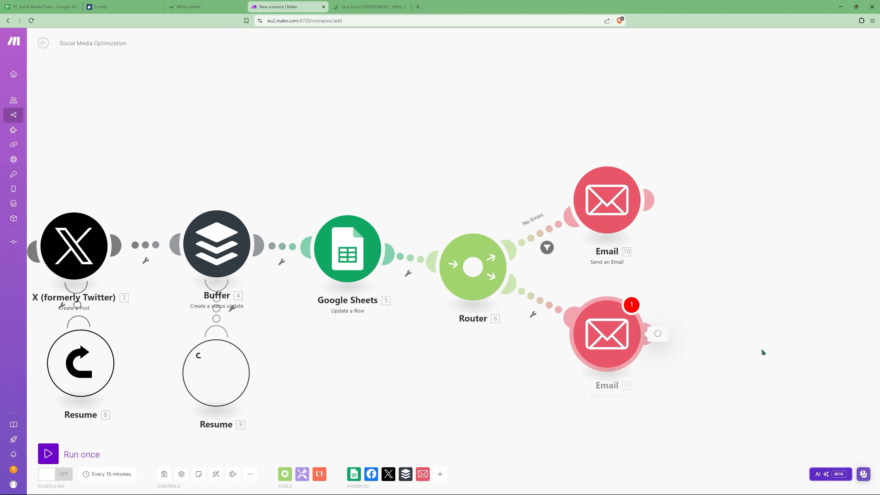
left_click(690, 324)
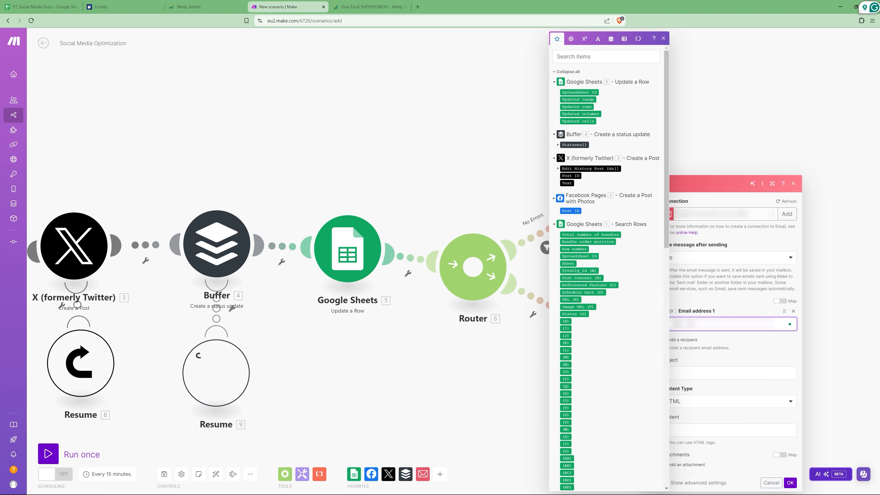
Set the subject to "Minty Tools Promo - Errors!" and begin the content with "There was an error posting on the following platforms:<br/><br/>" and a line break
left_click(705, 370)
type("Minty Tools Promo - Errors!")
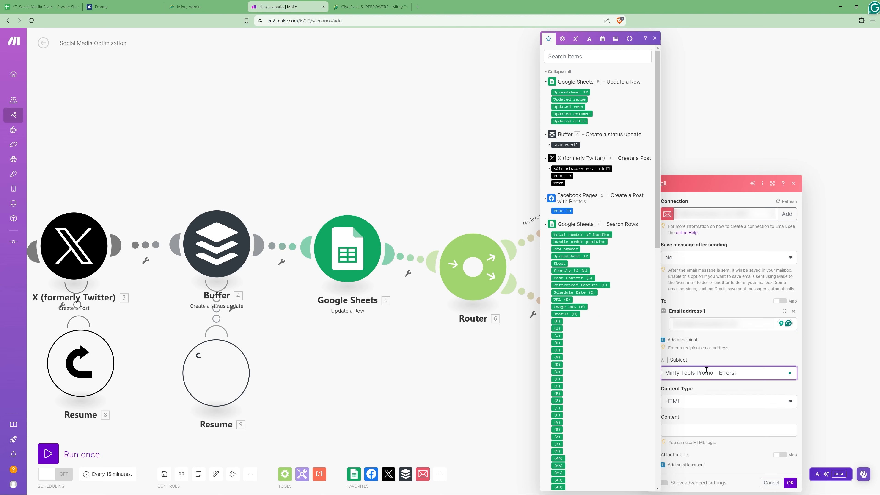
left_click(711, 429)
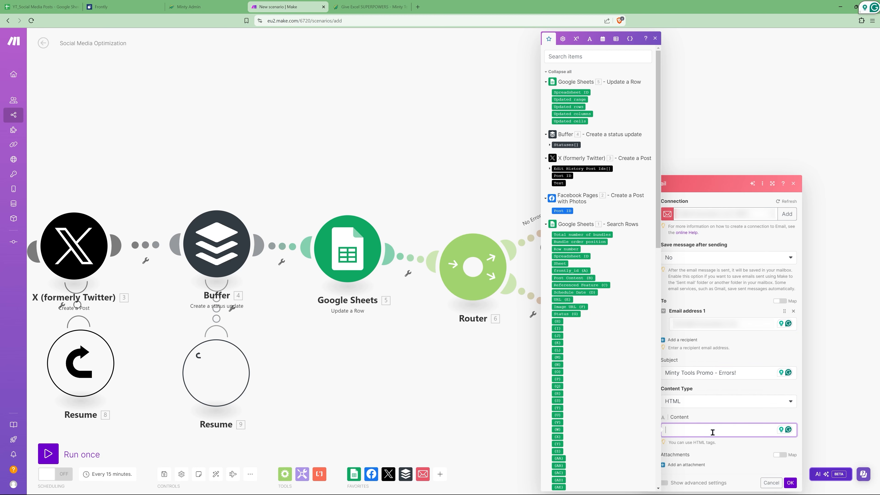
type("There was an error posting on the p")
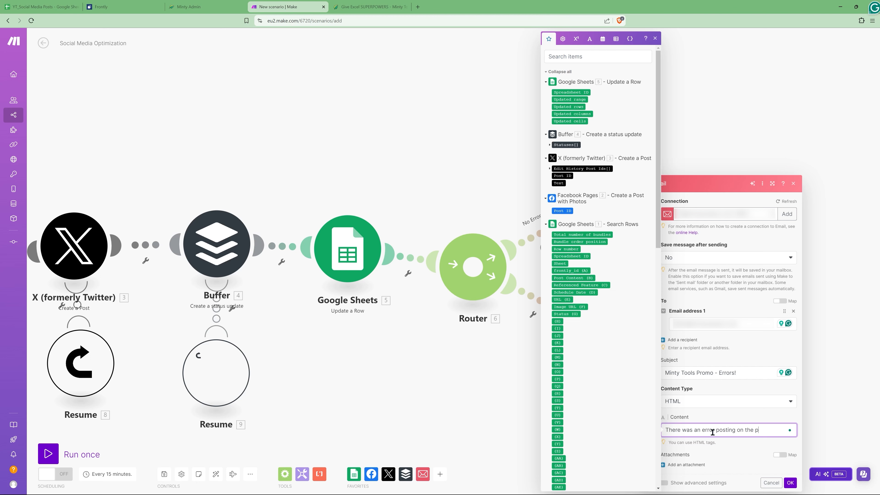
key("BackSpace")
type("following platforms:<br/><br/>")
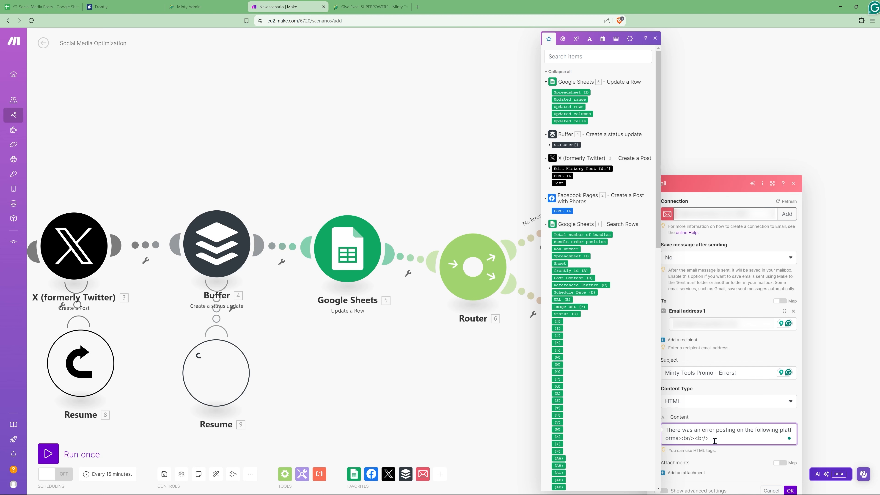
key("Return")
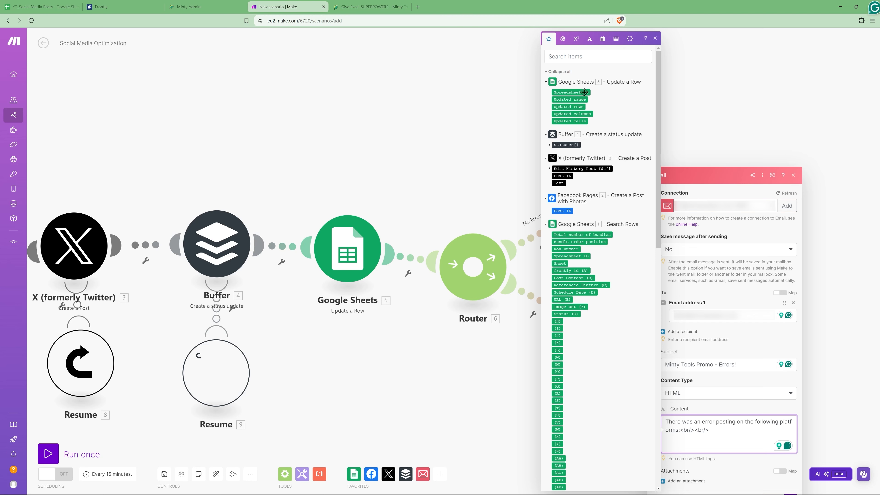
Add an if function to the email content that outputs "Facebook<br/>" when the Facebook Pages Post ID equals 0
left_click(563, 39)
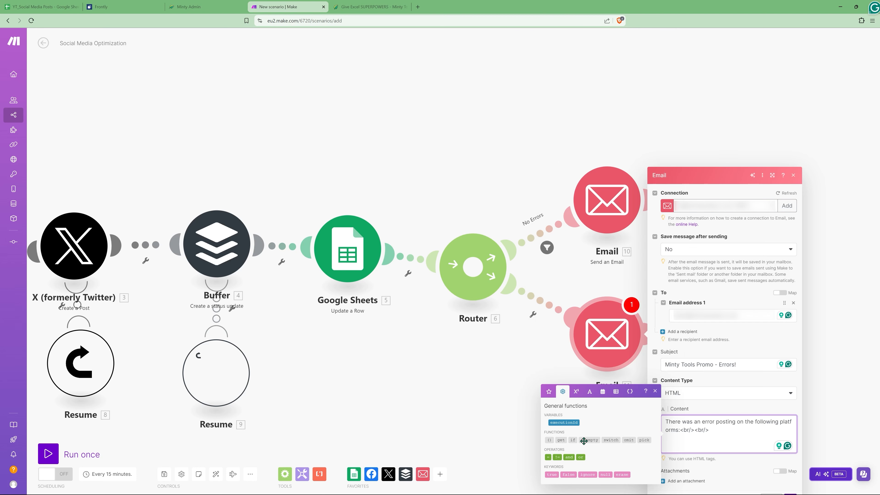
left_click(574, 440)
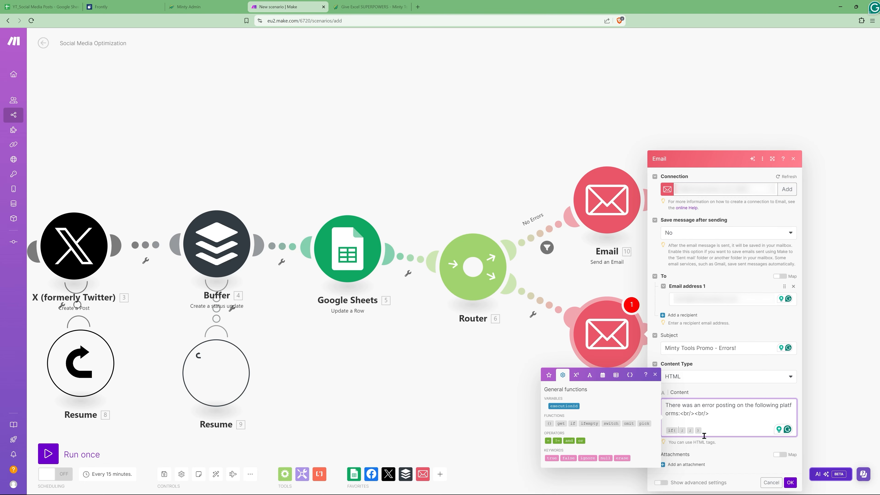
left_click(548, 375)
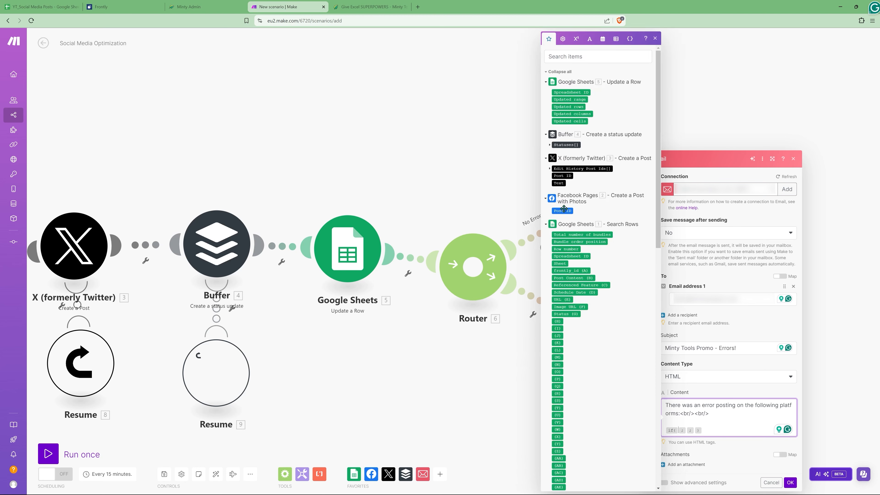
left_click(563, 210)
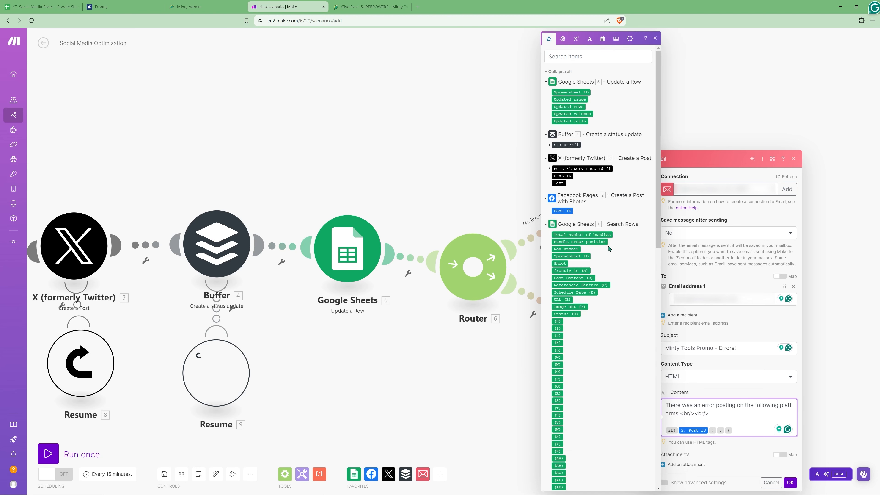
left_click(562, 38)
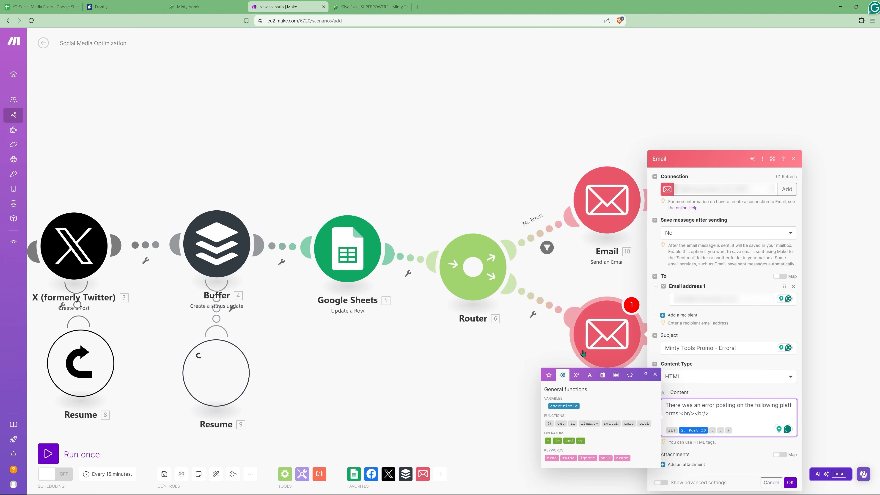
left_click(548, 441)
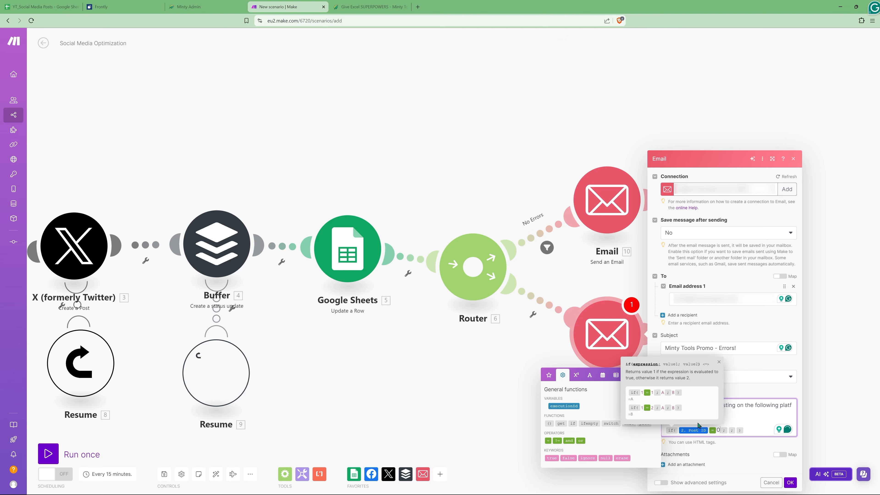
type("0")
left_click(732, 432)
type("Facebook<br/>")
left_click(777, 431)
On a new content line, add an if function that outputs "X<br/>" when the X Post ID equals 0
key("Return")
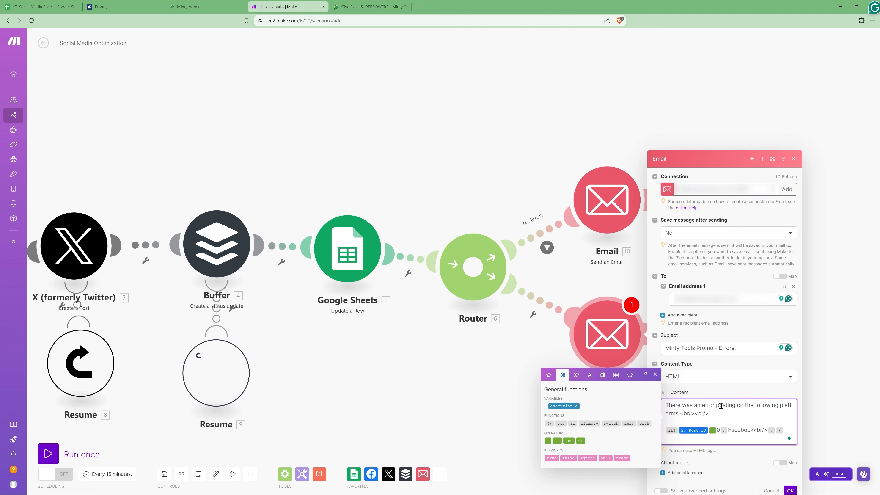
left_click(573, 423)
left_click(678, 439)
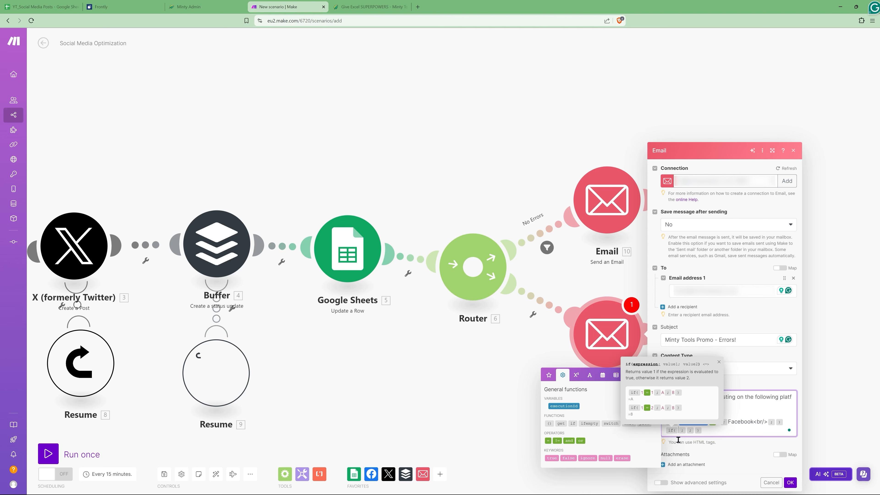
left_click(549, 376)
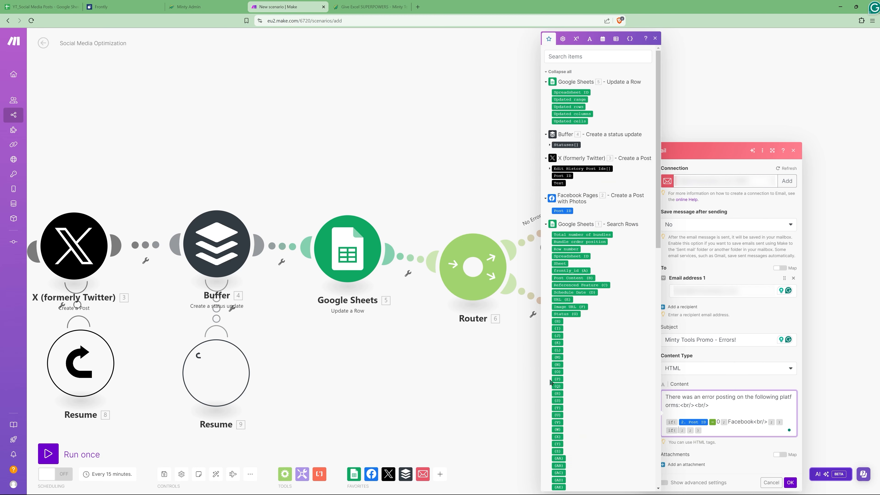
left_click(567, 176)
left_click(563, 39)
left_click(548, 436)
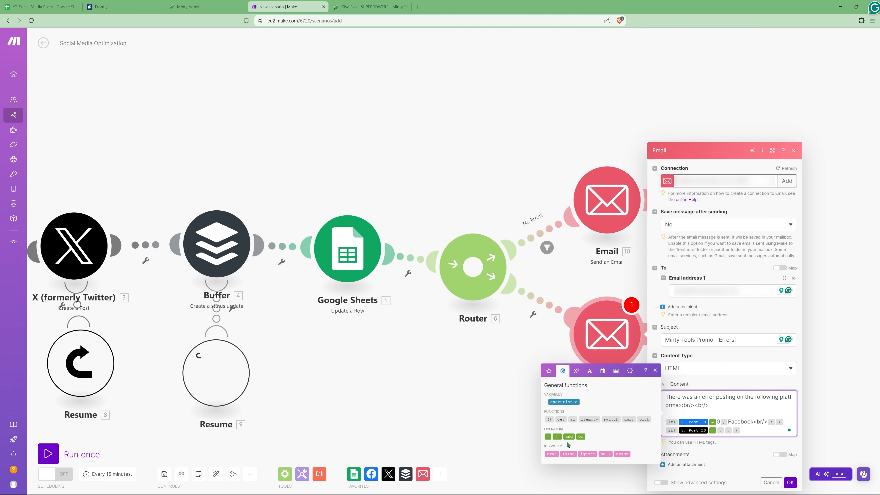
type("0 ")
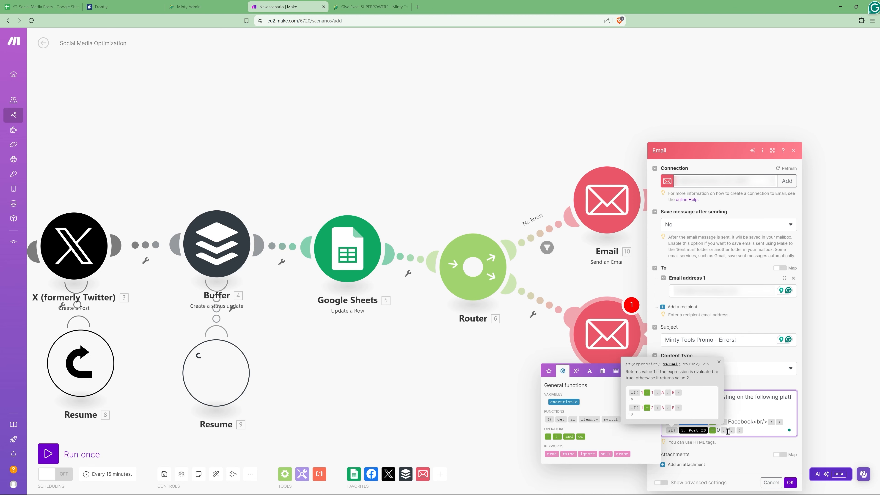
type("; X<br/>")
left_click(768, 431)
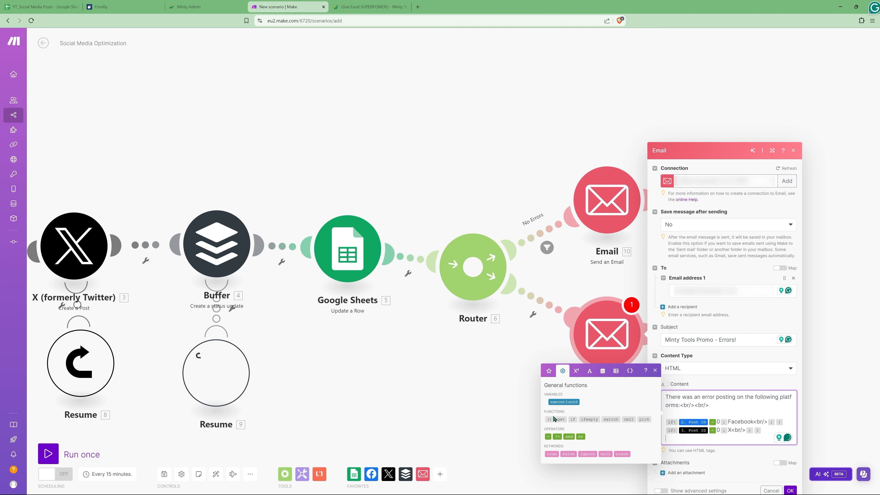
On a new content line, add an if function that outputs "LinkedIn" when the Buffer Status ID equals 0, and save the email module
left_click(570, 419)
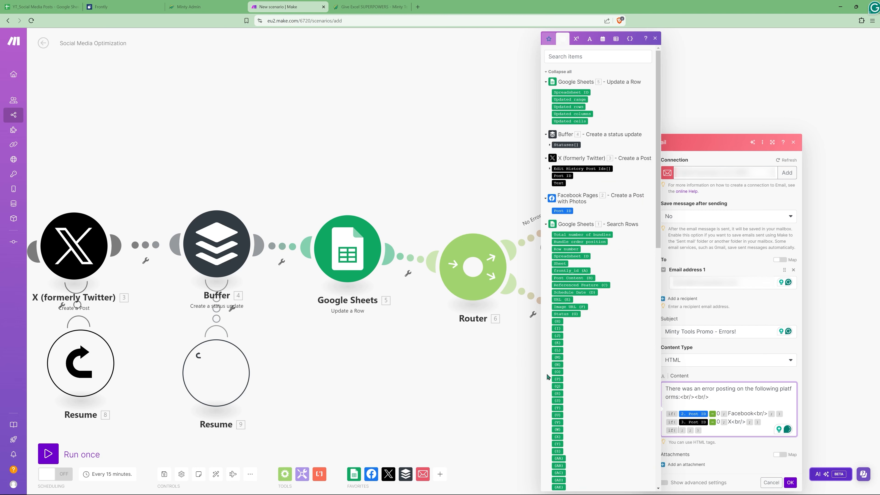
left_click(550, 144)
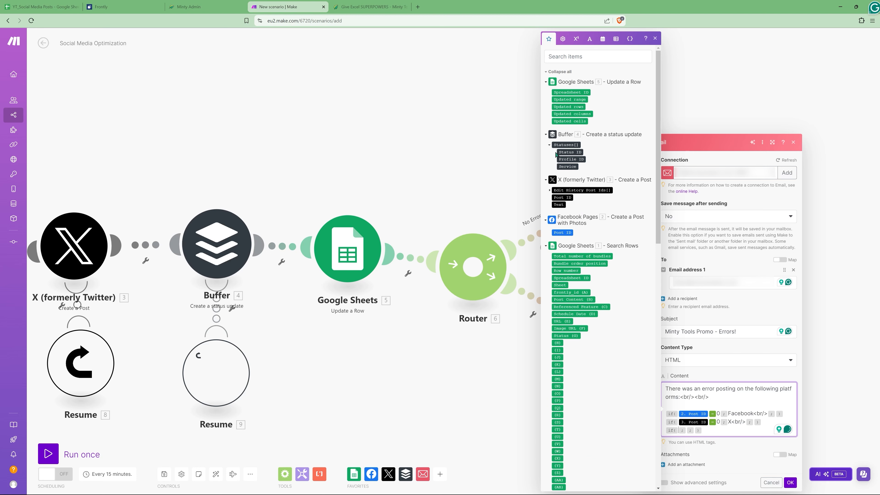
left_click(565, 152)
left_click(719, 362)
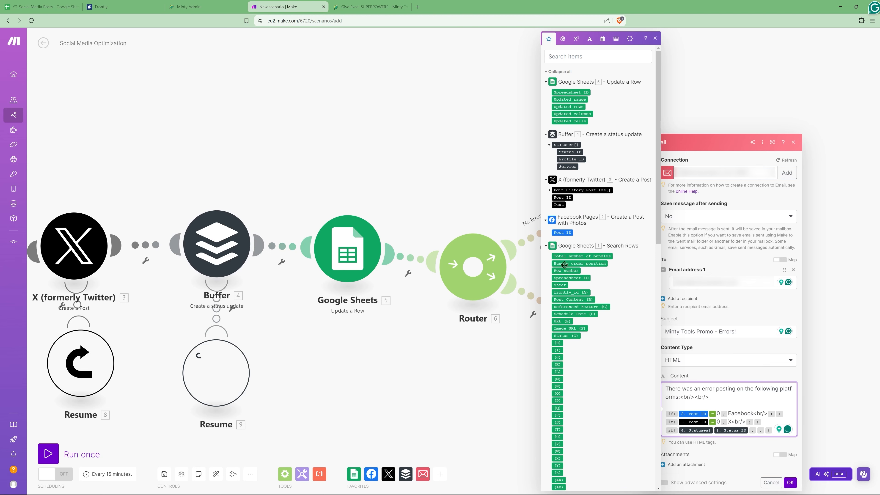
left_click(562, 38)
left_click(547, 432)
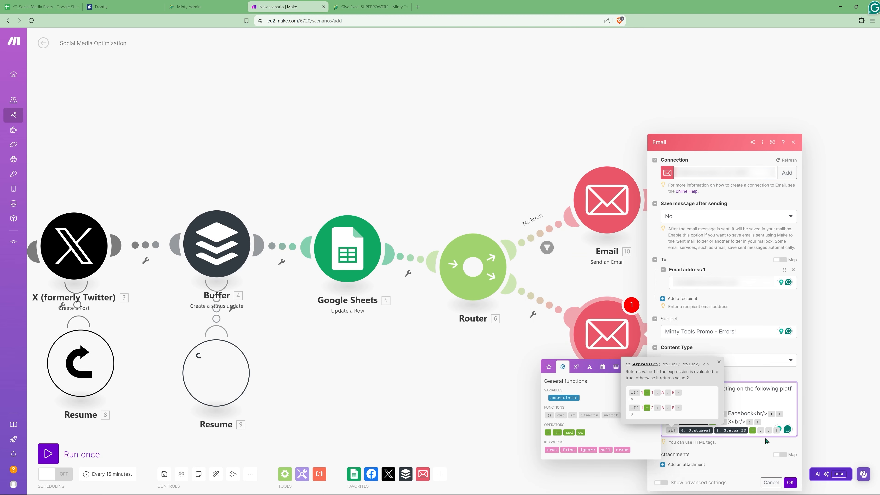
type("0")
left_click(768, 433)
type("LinkedIn")
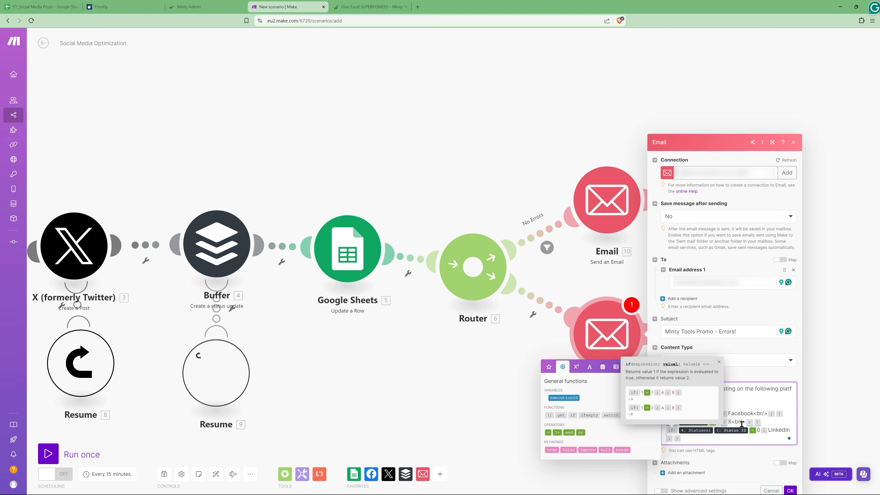
left_click(719, 362)
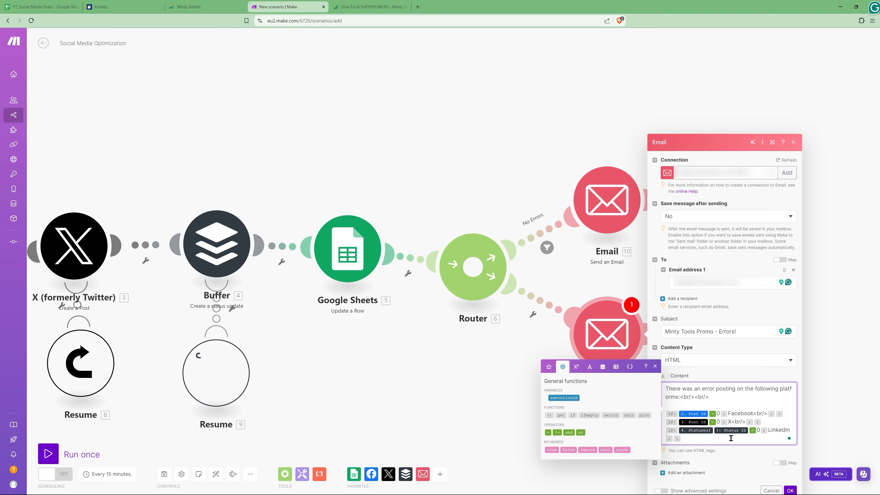
left_click(790, 490)
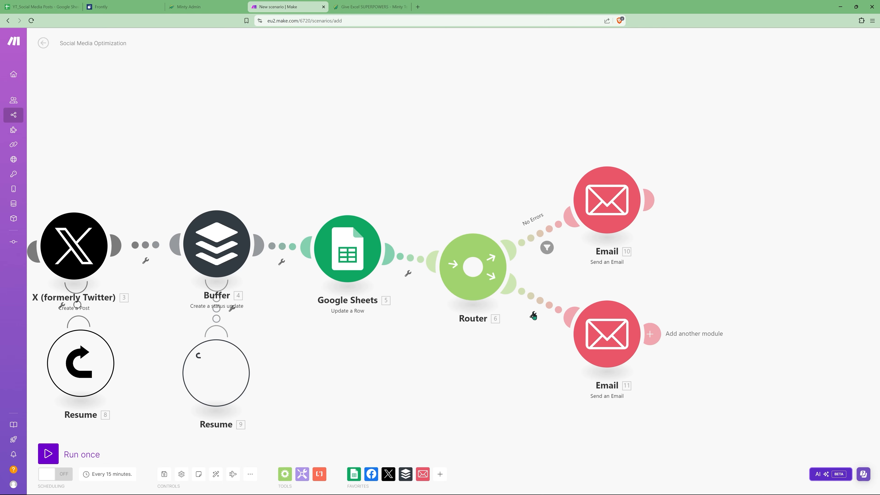
Set up a filter labelled "Erros!" on the Router's lower route, requiring the Facebook Pages Post ID to equal 0
left_click(537, 305)
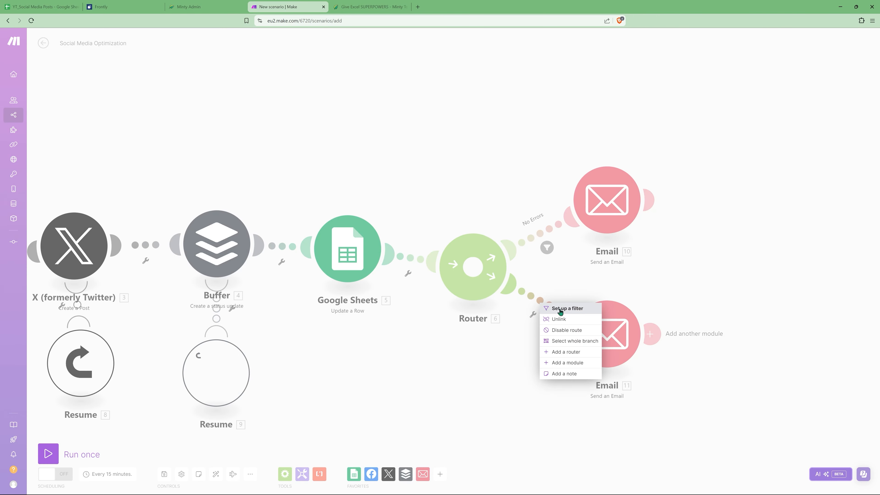
left_click(560, 309)
left_click(593, 251)
type("Erros!")
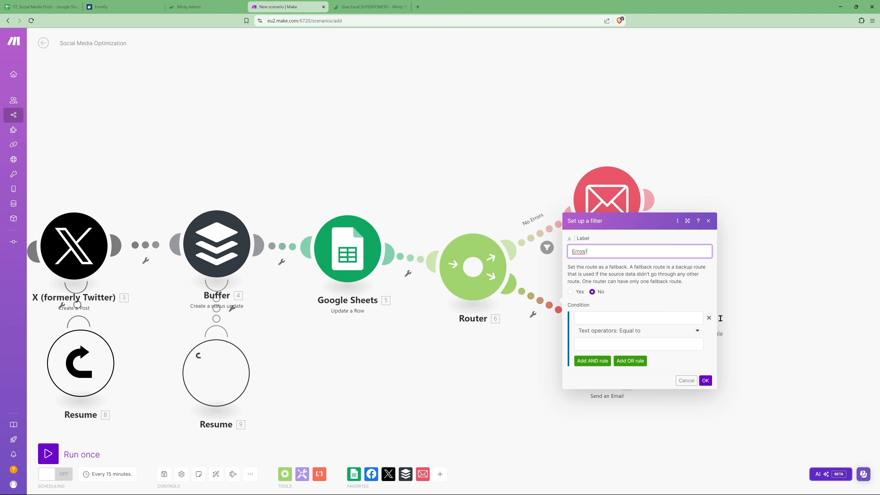
key("Tab")
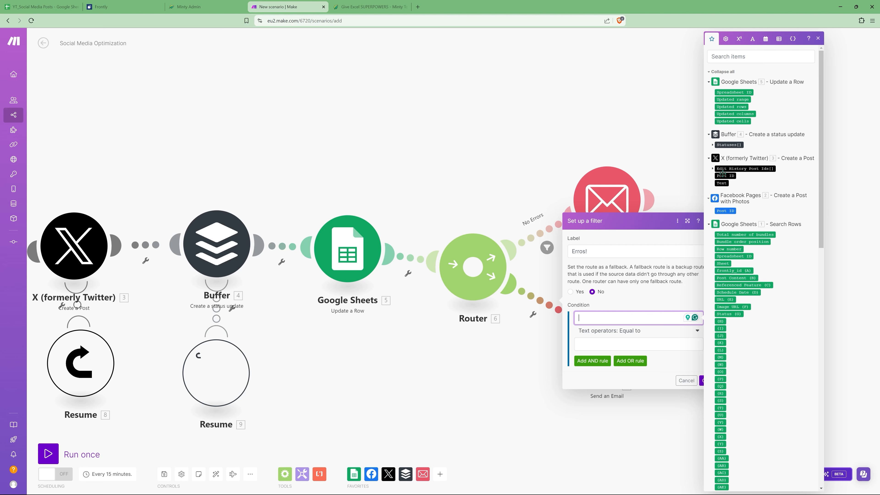
left_click(724, 210)
left_click(616, 342)
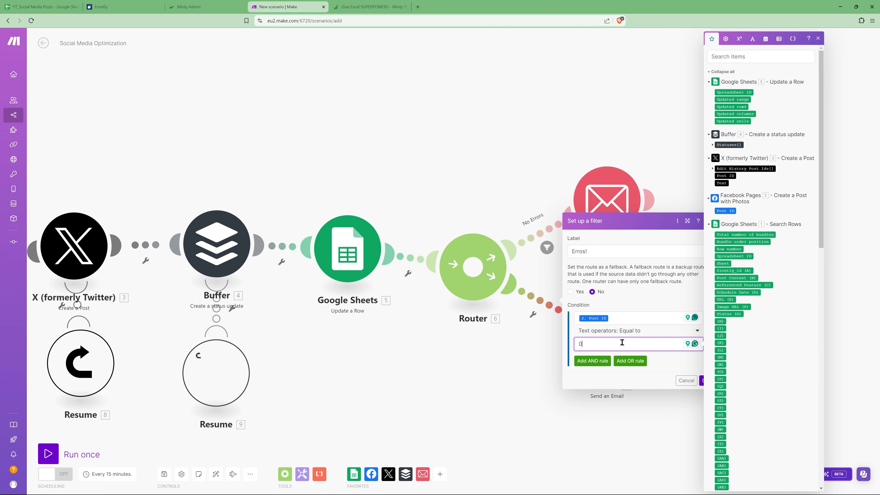
Add an OR rule to the filter requiring the X Post ID to equal 0
left_click(631, 361)
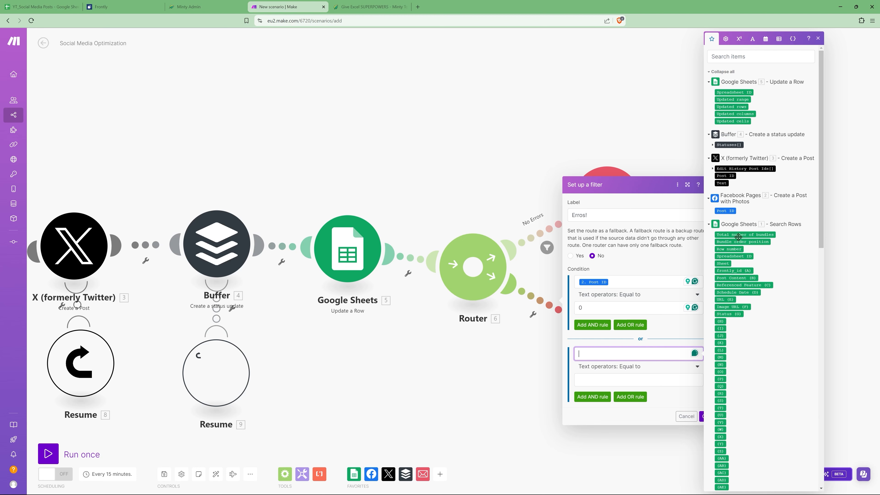
left_click(724, 176)
left_click(629, 379)
type("0")
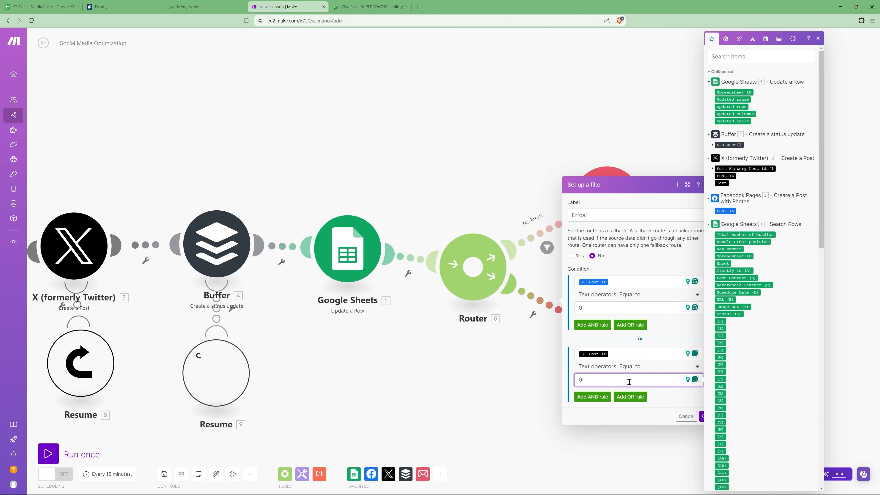
Add an OR rule requiring the Buffer Status ID to equal 0, save the filter, and correct its label to "Errors!"
left_click(630, 397)
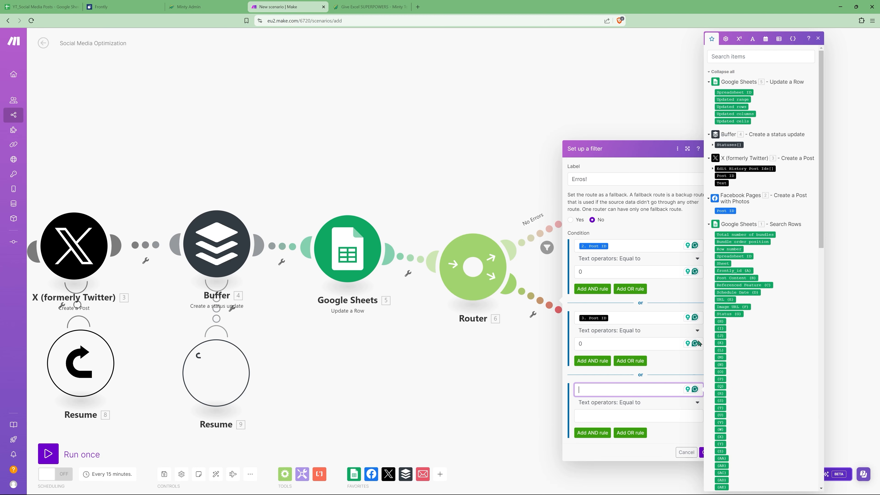
left_click(712, 145)
left_click(732, 152)
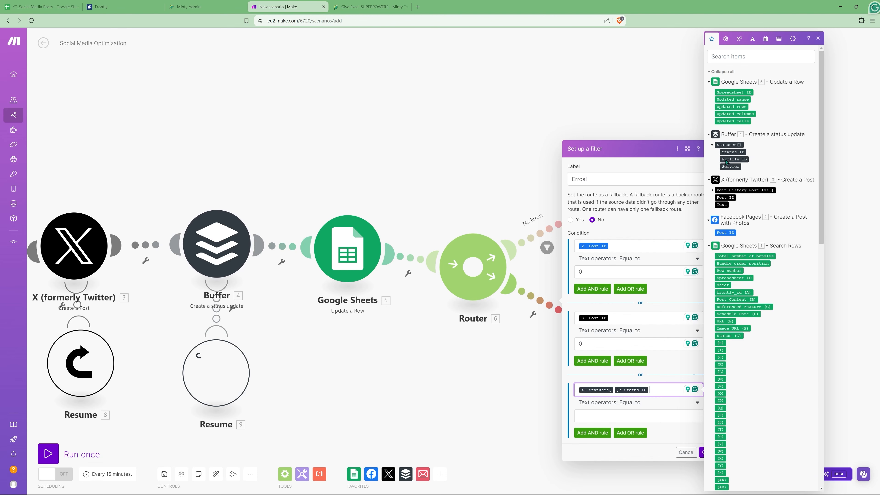
left_click(603, 417)
type("0")
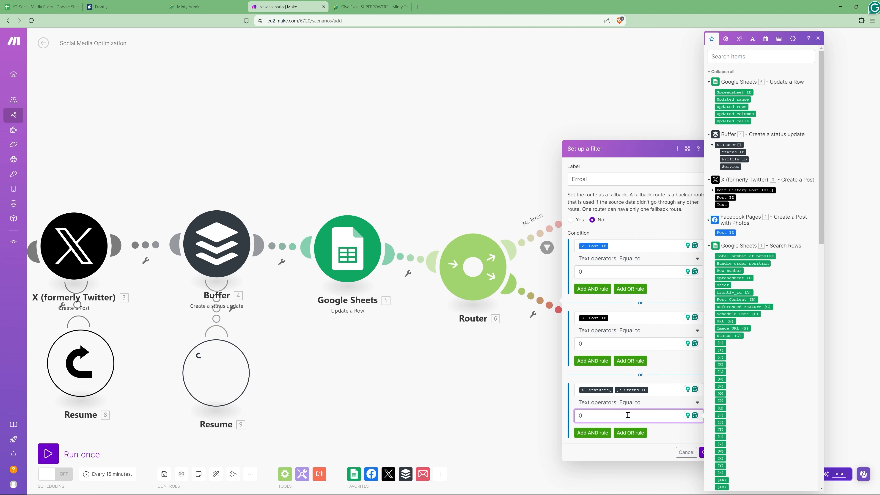
left_click(700, 453)
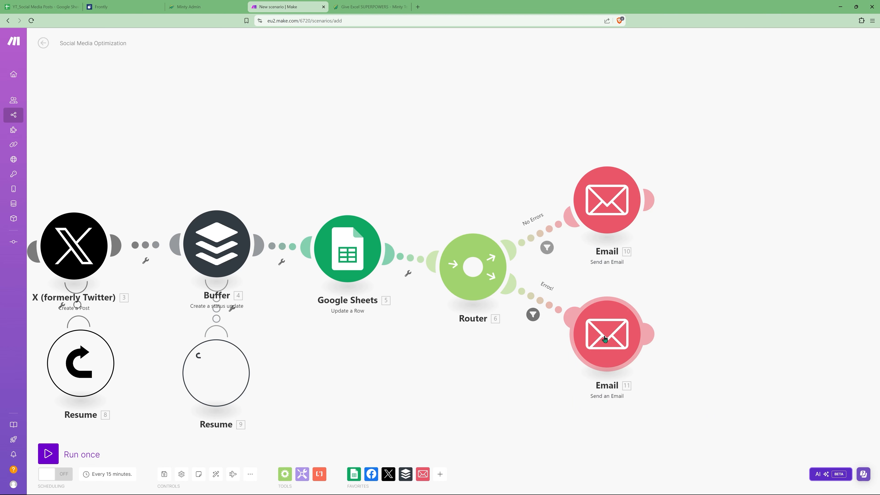
left_click(539, 300)
left_click(569, 305)
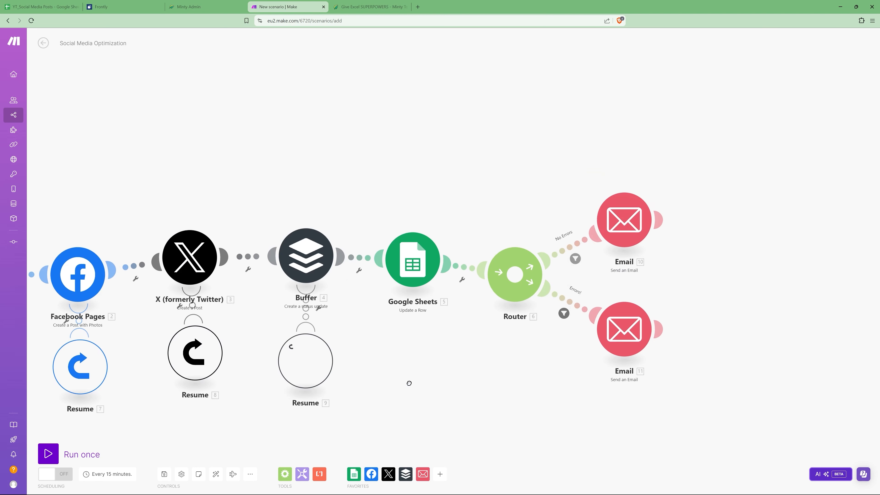
Start a filter between Google Sheets Search Rows and Facebook Pages, and label it "Anything to Post?"
left_click_drag(409, 383, 528, 364)
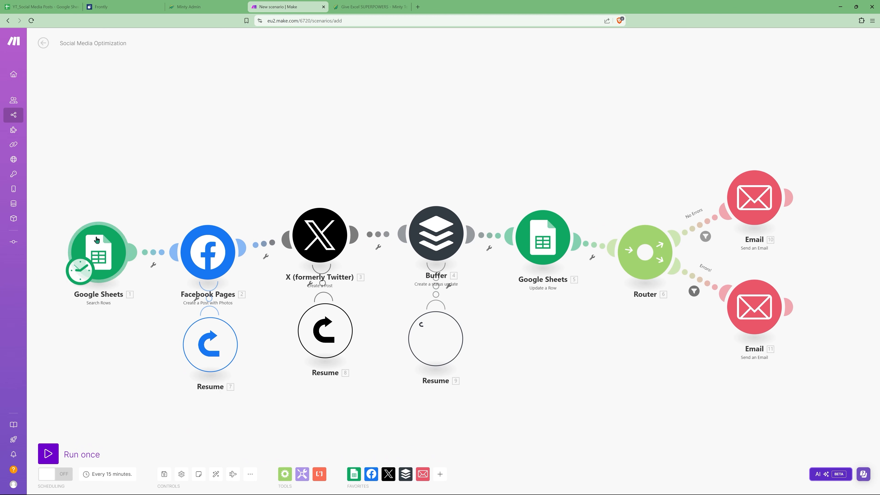
left_click(156, 252)
left_click(167, 258)
left_click(193, 218)
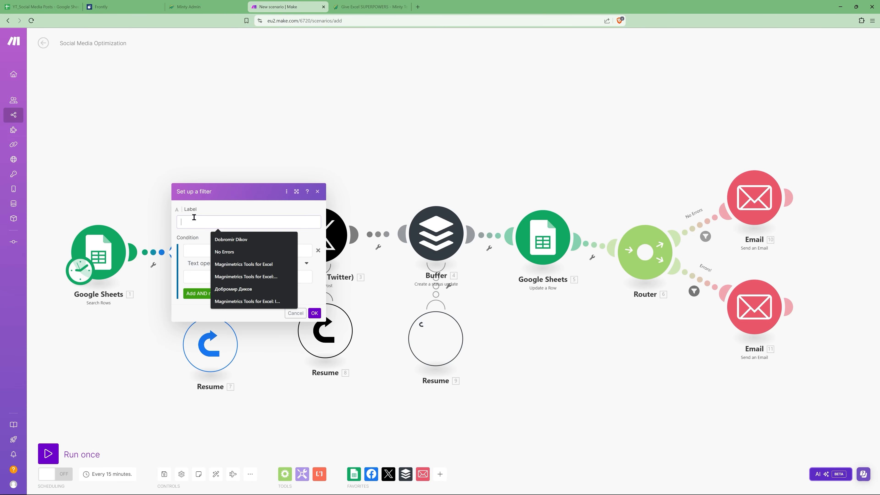
type("Anything to Post?")
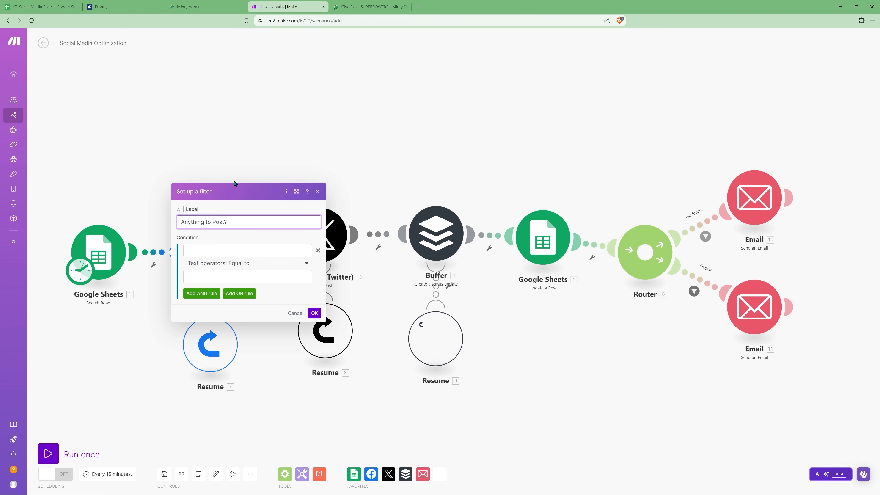
Set the filter condition to Total number of bundles with the numeric operator Greater than 0, and save the filter
left_click(246, 250)
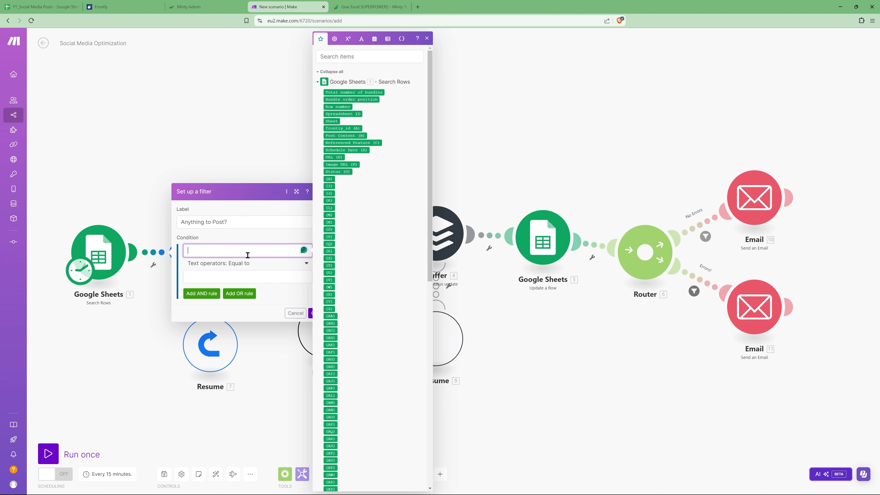
left_click(359, 92)
left_click(241, 263)
scroll(233, 402, "down", 5)
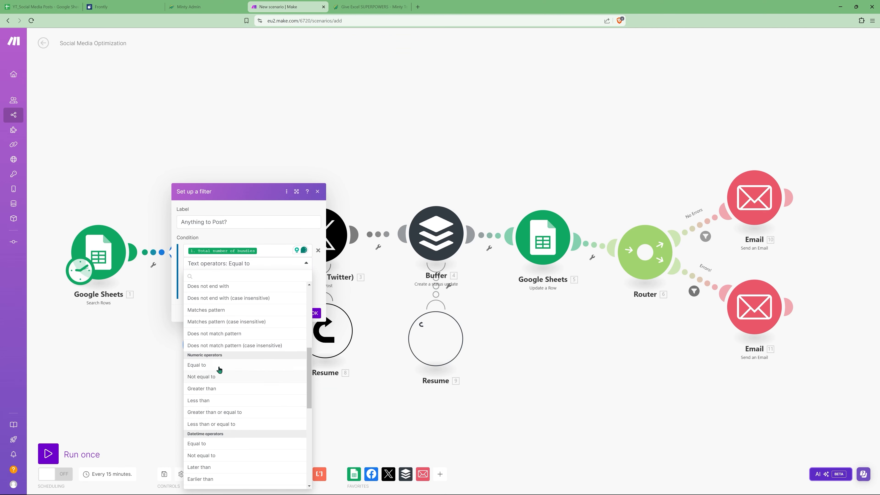
left_click(213, 388)
left_click(235, 275)
type("0")
left_click(311, 313)
left_click(311, 313)
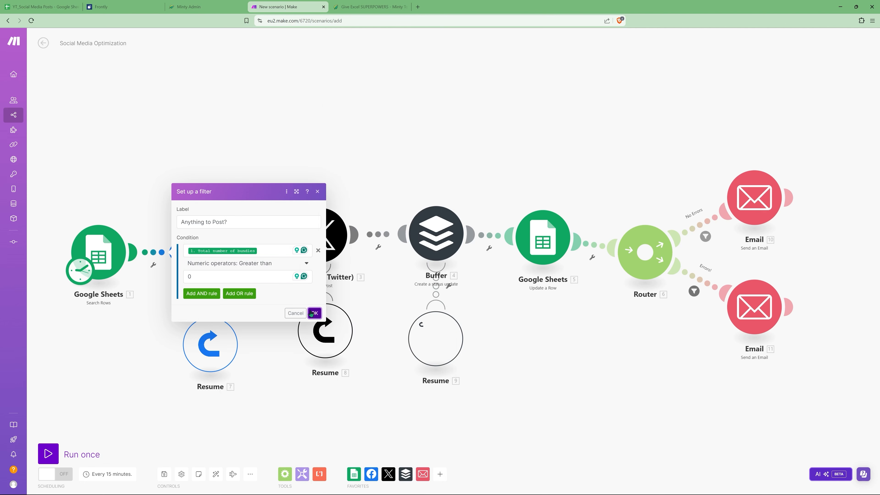
Save the Social Media Optimization scenario
left_click(164, 474)
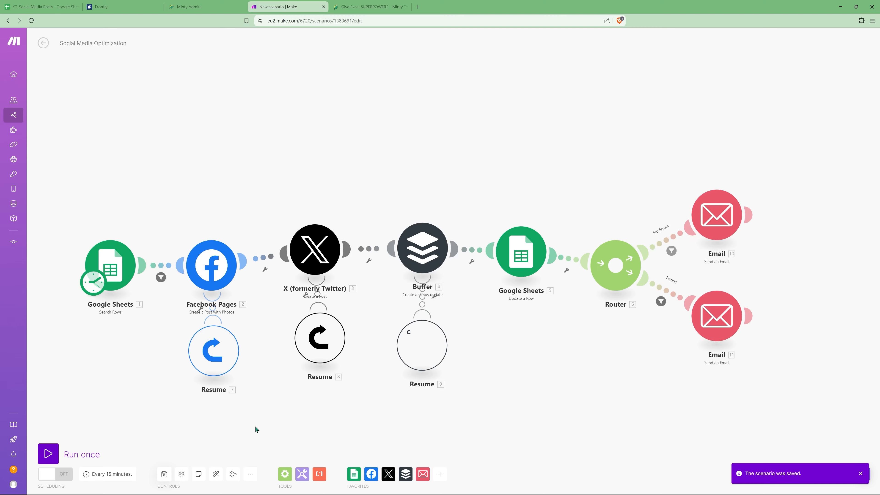
scroll(256, 430, "down", 2)
left_click_drag(256, 430, 294, 352)
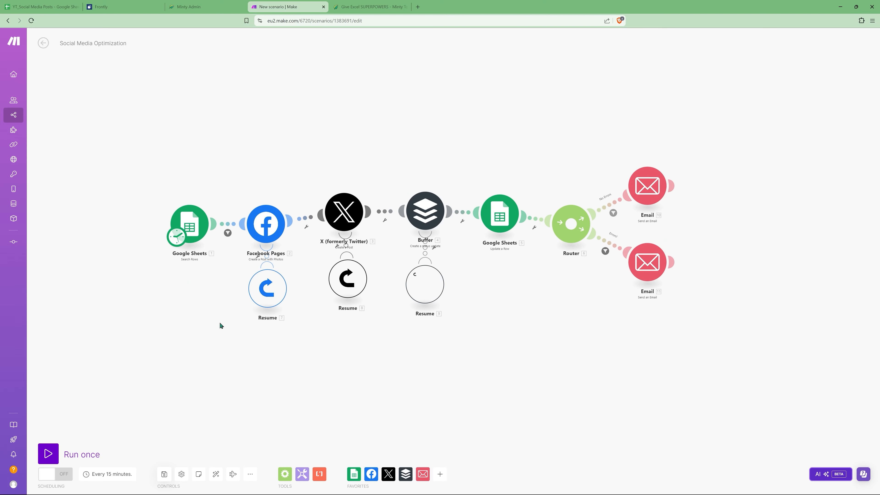
left_click(164, 474)
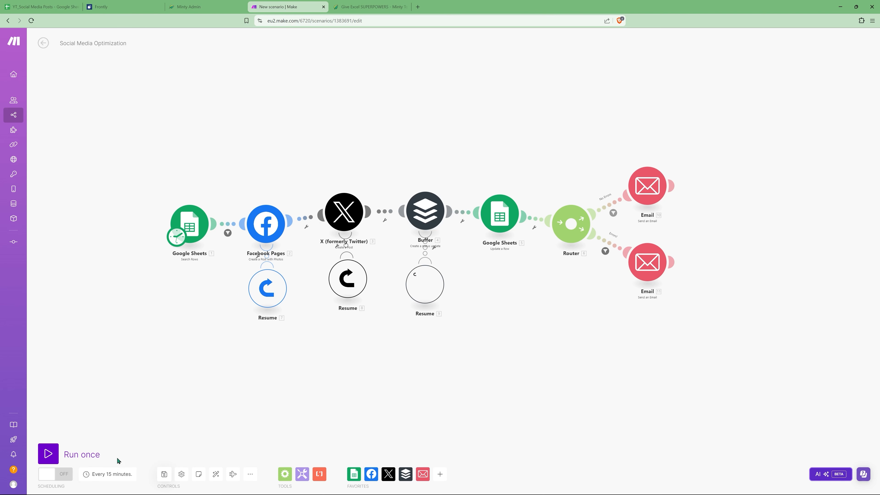